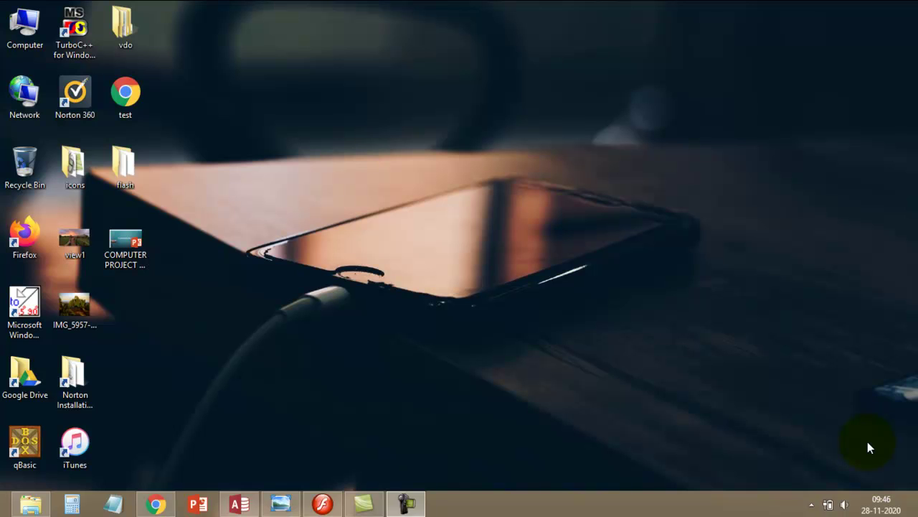
- Switch to Macromedia Flash Professional 8 and create a new Flash document
click(325, 504)
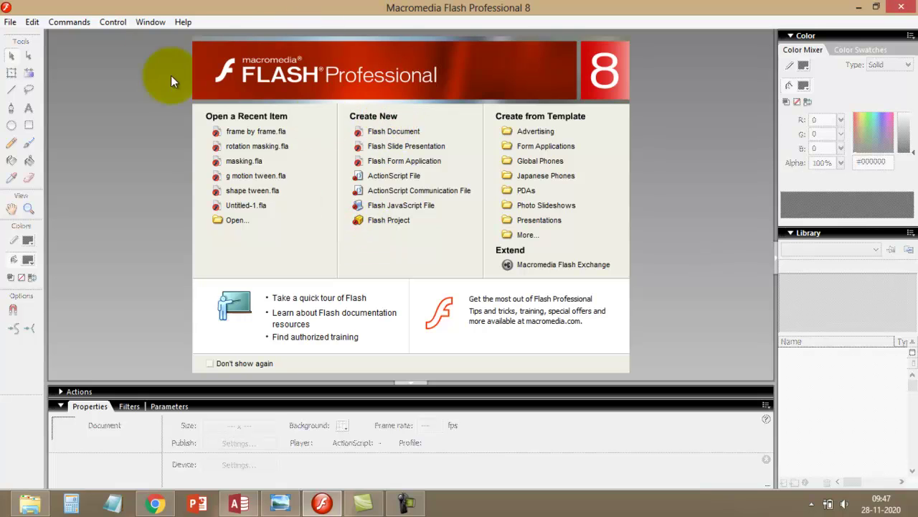
click(394, 133)
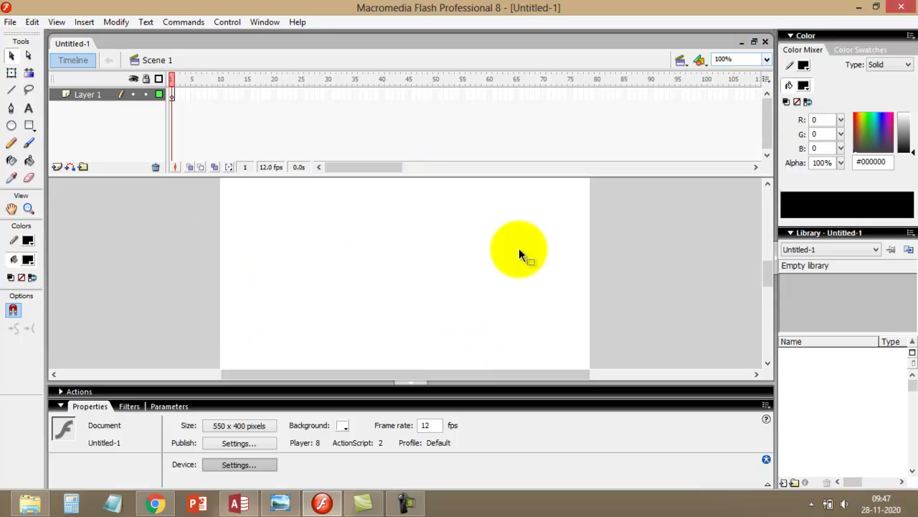
drag(769, 275, 771, 277)
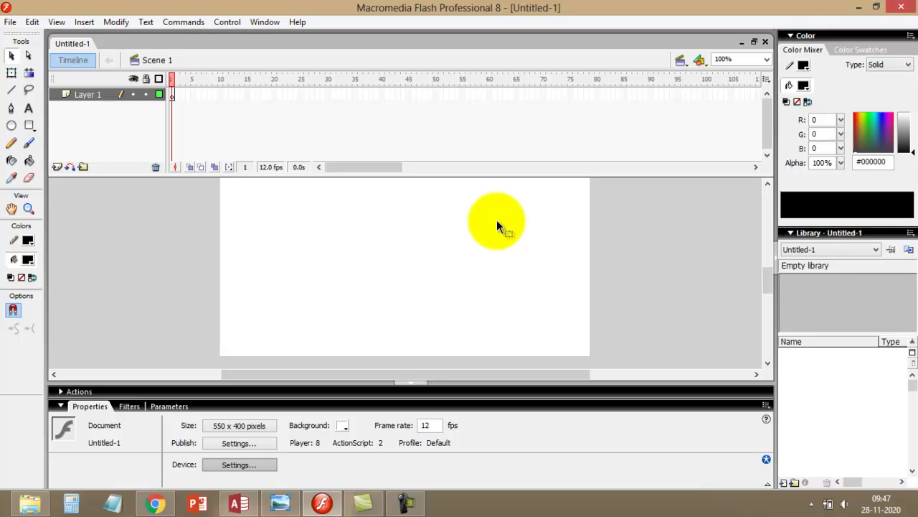
- Paint the legs, torso and arms of a black walking stick figure with a thick brush near the stage's lower-left corner
click(32, 143)
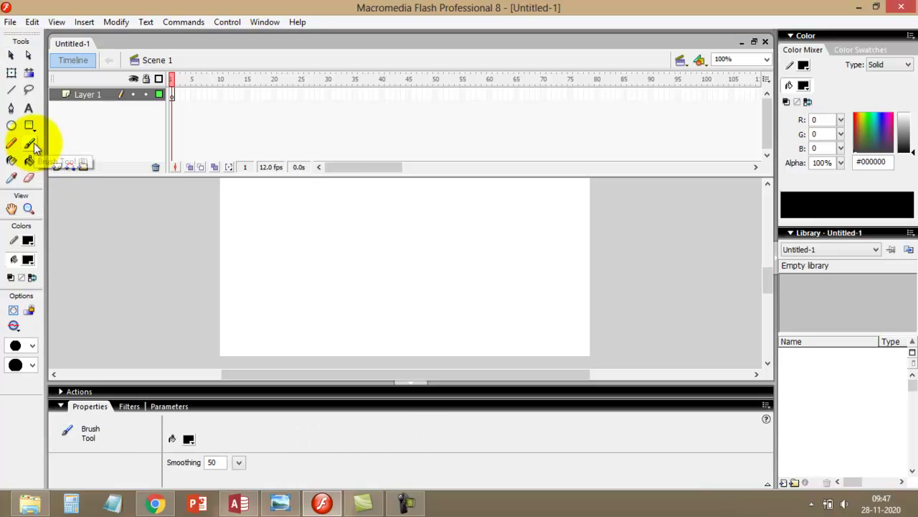
click(33, 347)
click(20, 272)
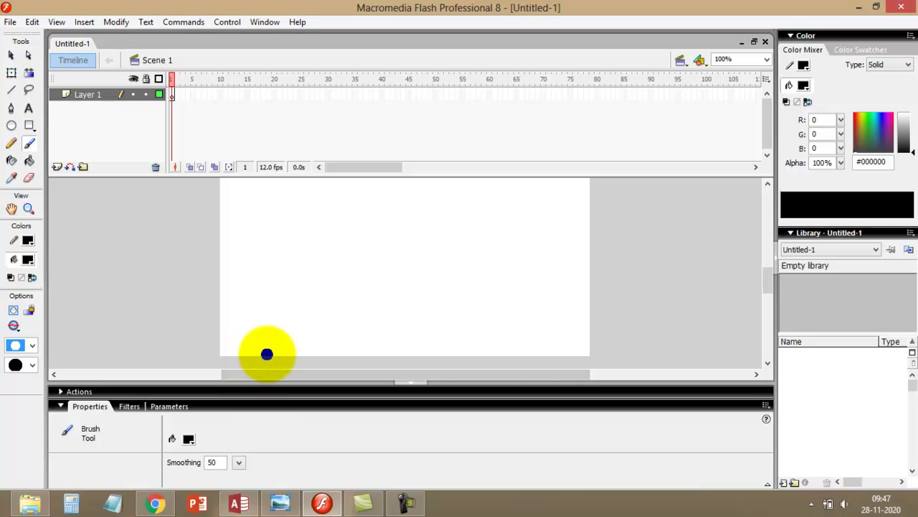
click(20, 346)
click(24, 263)
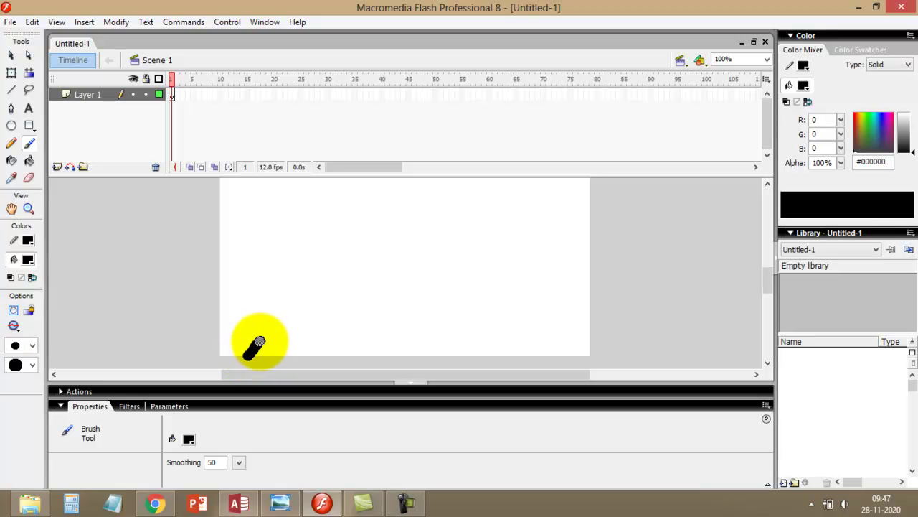
drag(262, 339, 284, 347)
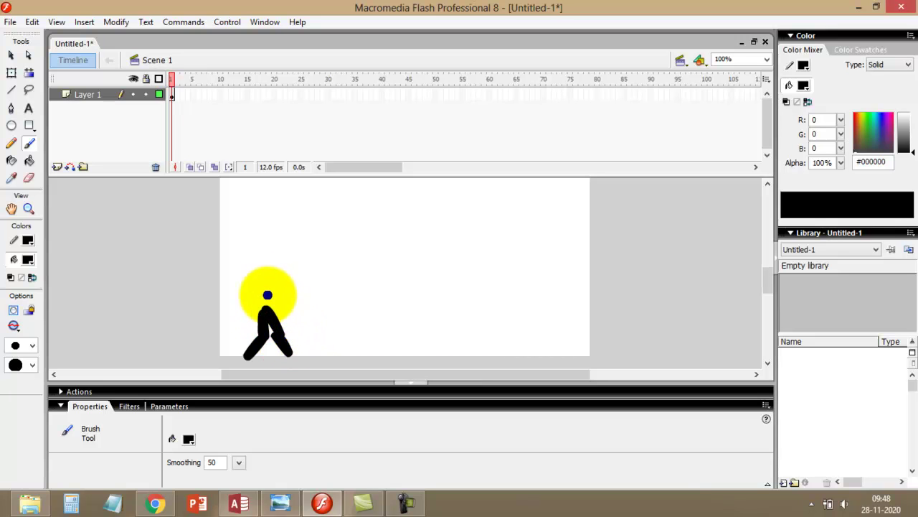
drag(263, 272, 264, 329)
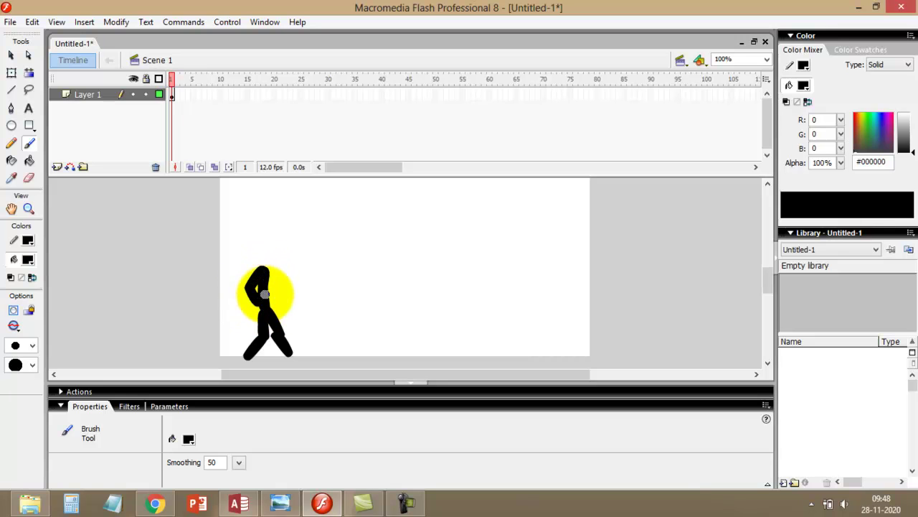
drag(267, 269, 280, 289)
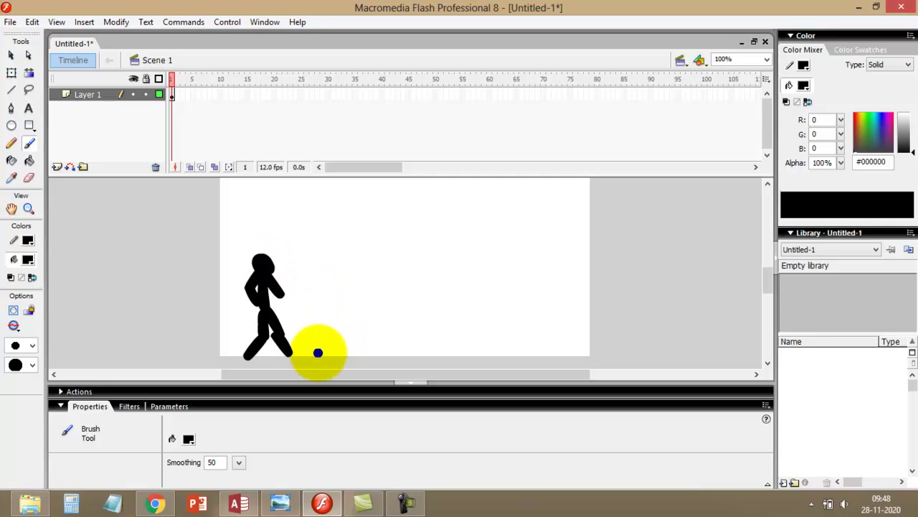
- Undo the brush-painted head and draw a solid black oval head about 33 by 32 pixels on top of the torso
key(ctrl+z)
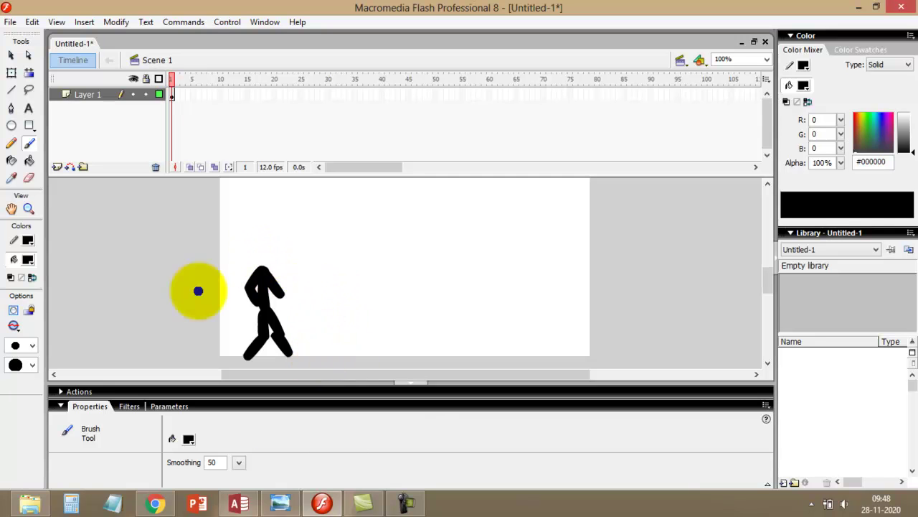
click(11, 127)
drag(256, 248, 278, 271)
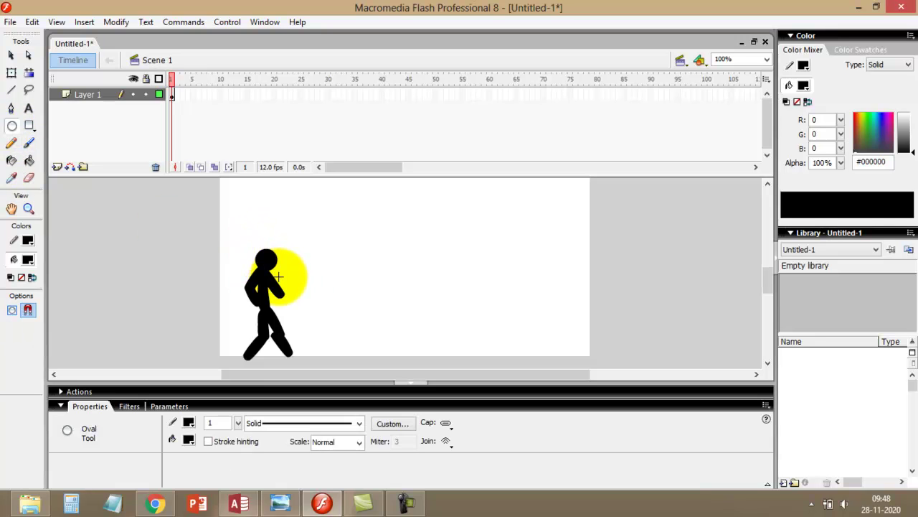
click(10, 57)
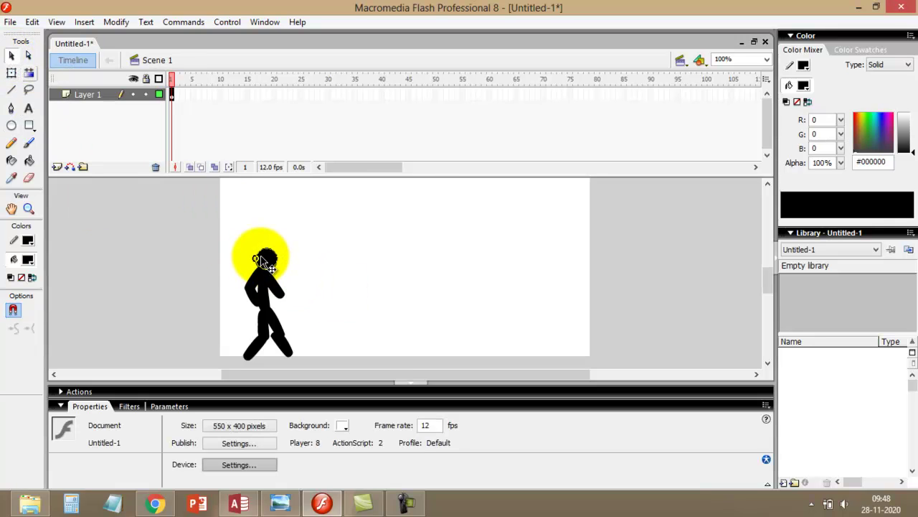
click(264, 261)
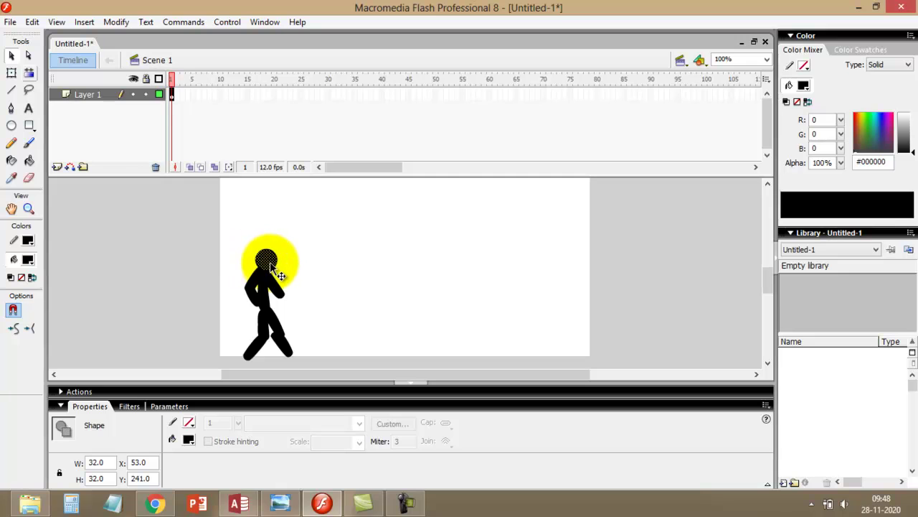
drag(275, 269, 277, 273)
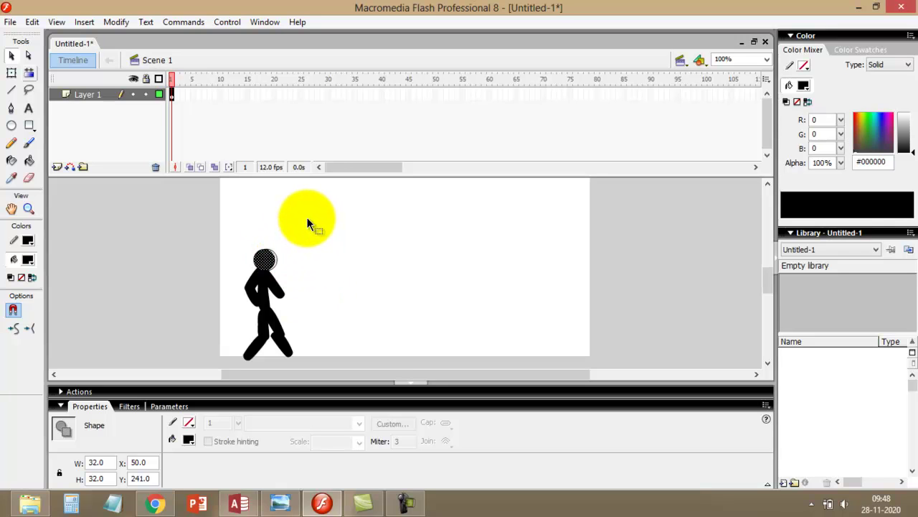
key(ctrl+z)
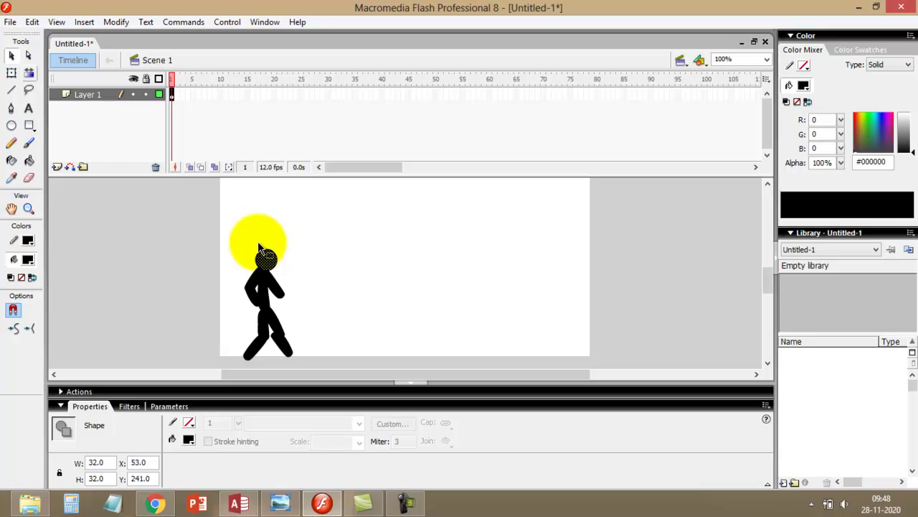
- Select the whole head including its outline and nudge it 6 pixels to the left, to X 46.0
drag(257, 241, 289, 274)
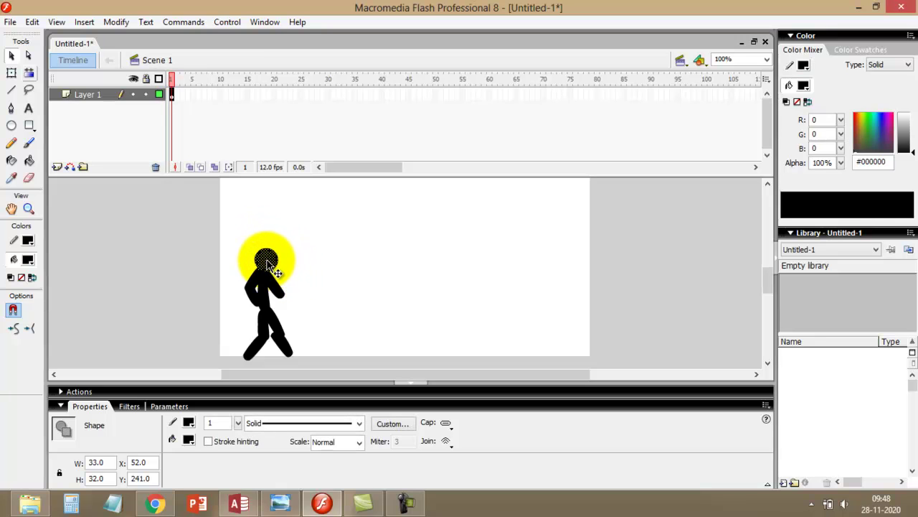
key(Left)
key(Left)
key(Left)
key(Left)
key(Left)
key(Left)
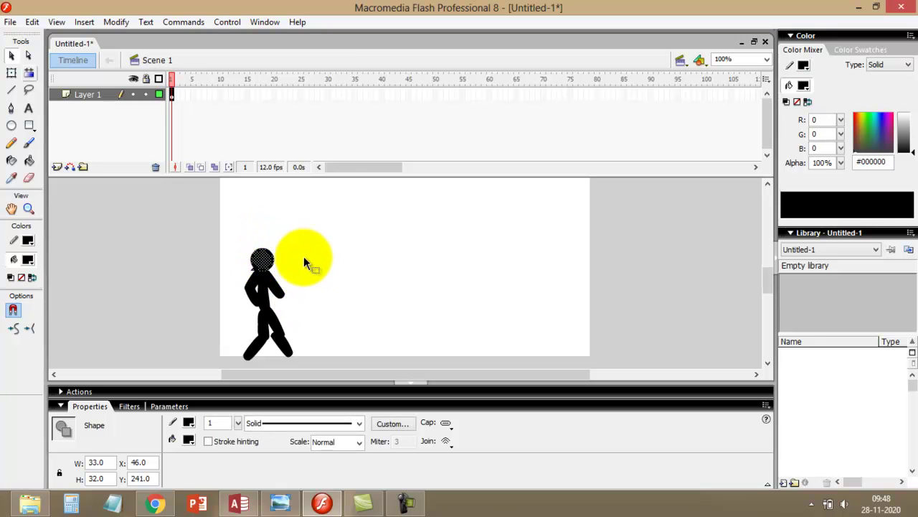
click(304, 256)
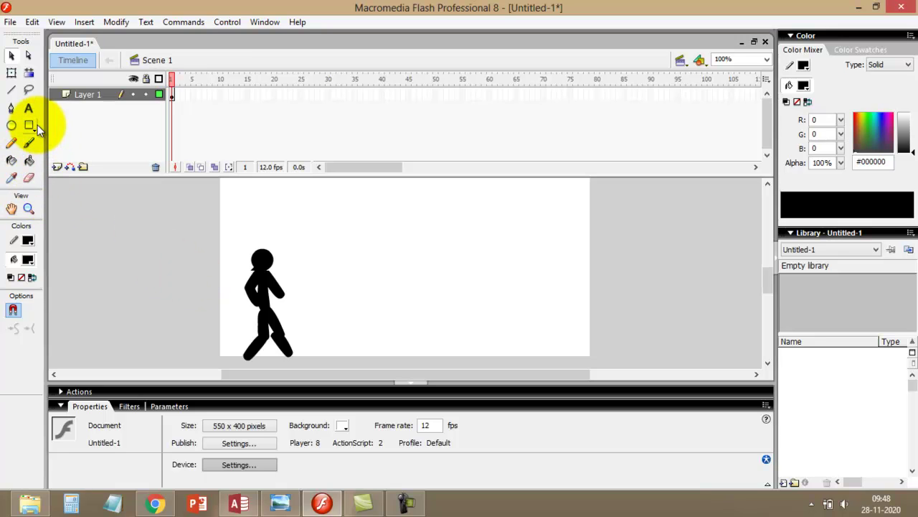
- Insert a keyframe at frame 2 and move the whole figure 10 pixels to the right, to X 44.5
key(F6)
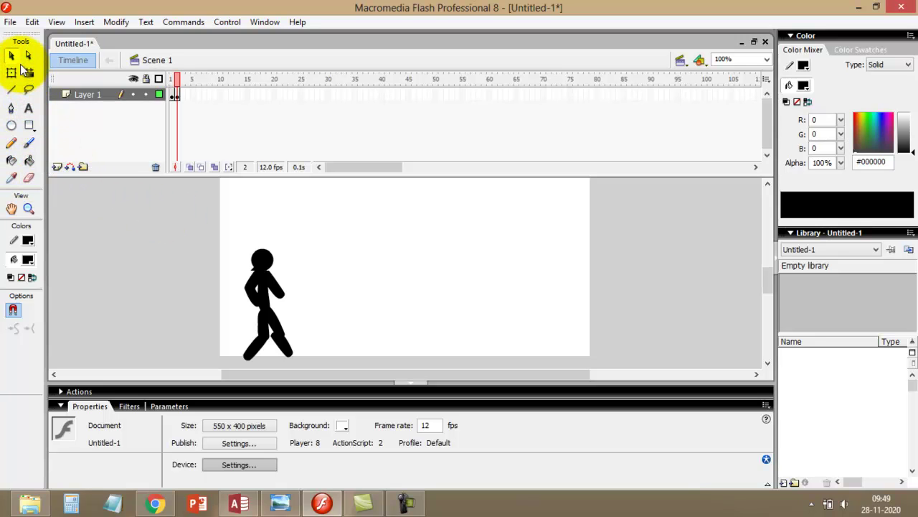
drag(231, 239, 304, 360)
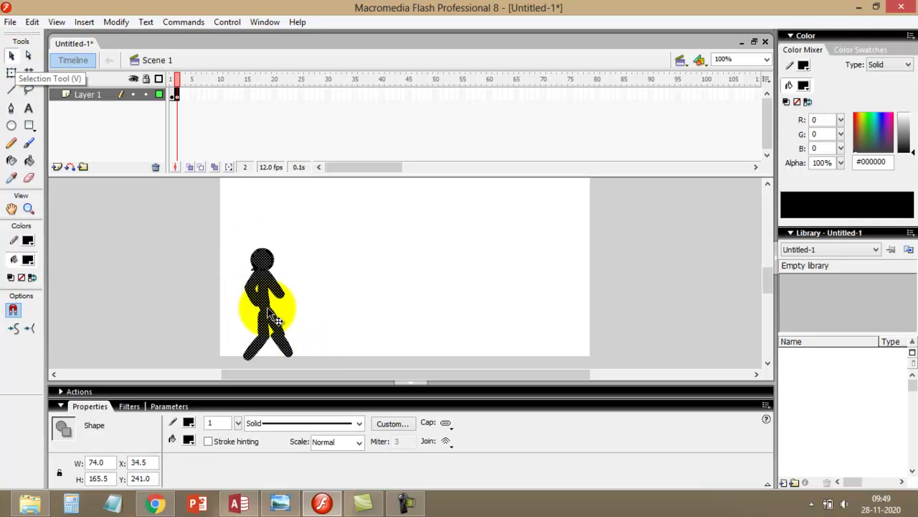
drag(268, 308, 278, 312)
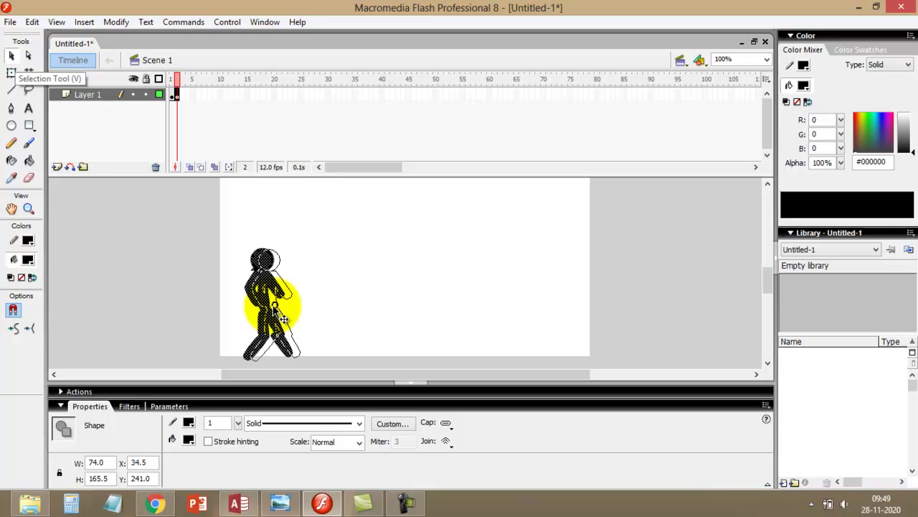
drag(275, 308, 276, 308)
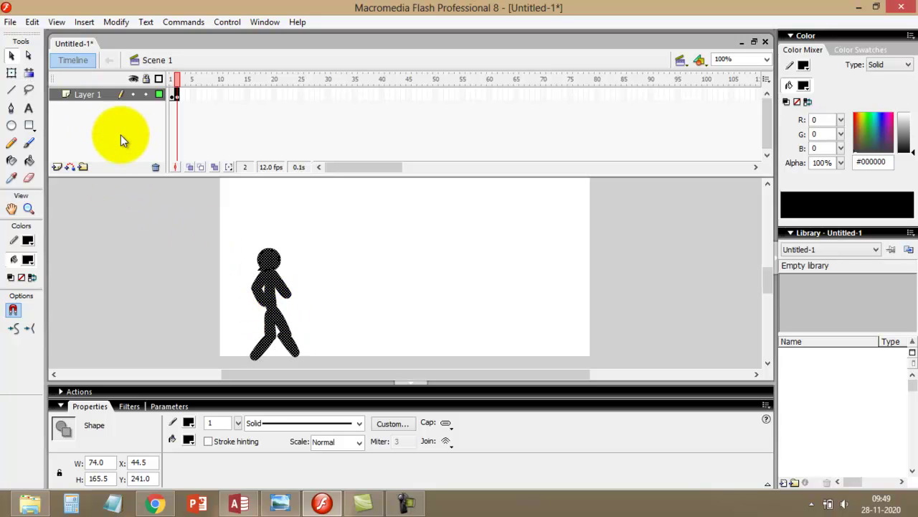
- Erase both legs of the figure in frame 2, leaving the head, arms and torso
click(29, 178)
mouse_move(289, 345)
mouse_down()
mouse_move(317, 348)
mouse_move(308, 352)
mouse_move(302, 334)
mouse_move(311, 337)
mouse_up()
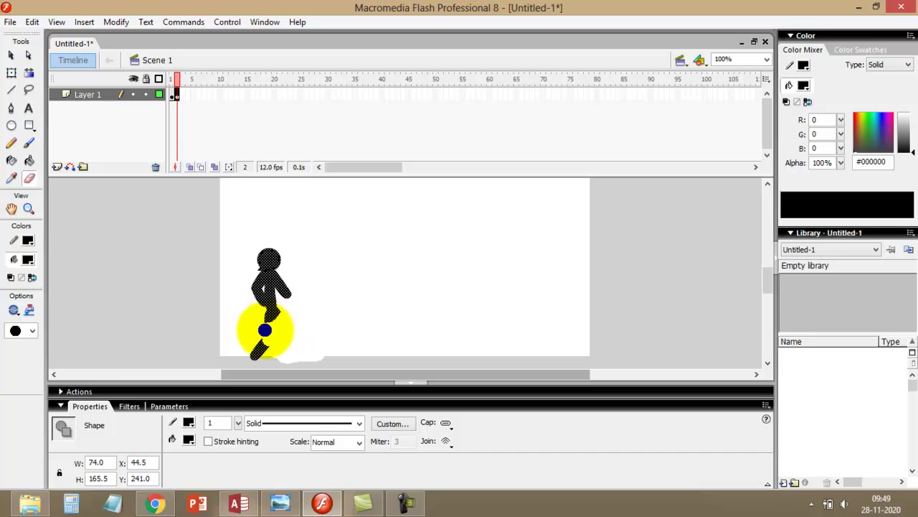
drag(262, 324, 292, 352)
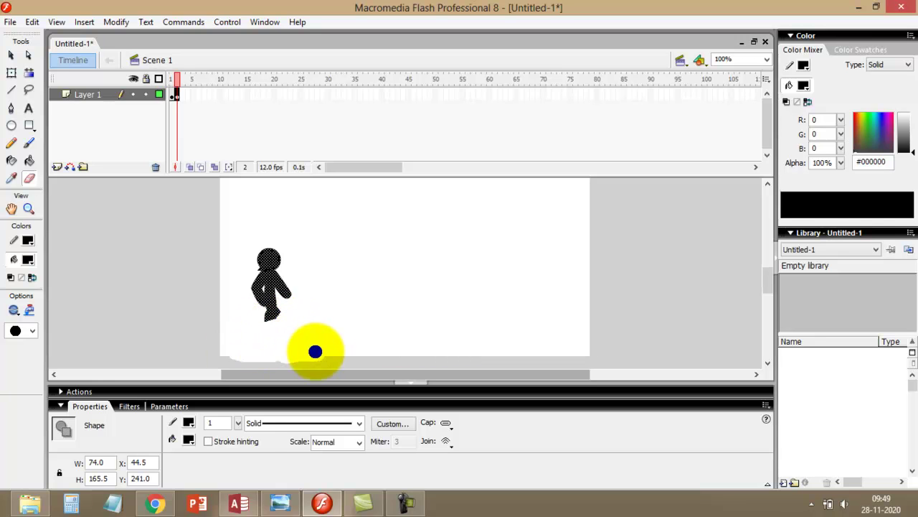
click(315, 351)
- Paint two new black legs closer together under the torso in frame 2 with the Brush tool
click(29, 143)
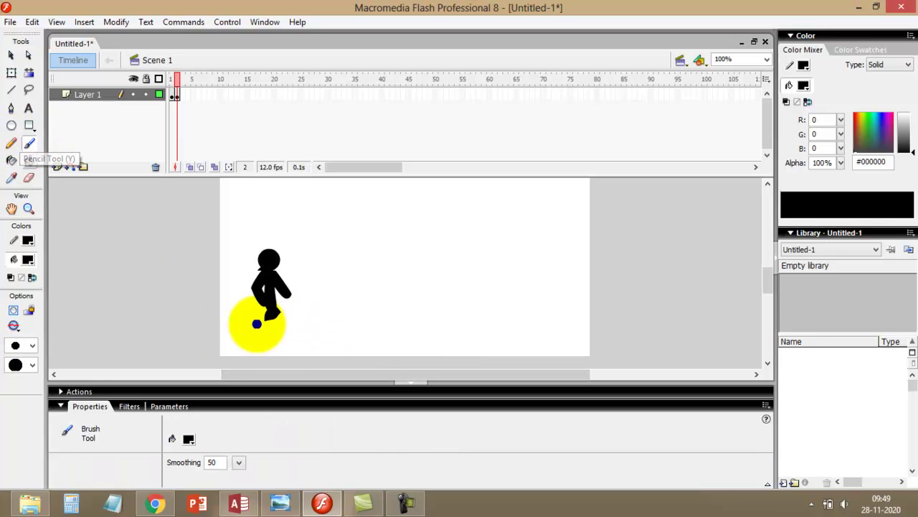
mouse_move(269, 318)
mouse_down()
mouse_move(261, 355)
mouse_move(277, 313)
mouse_move(273, 330)
mouse_up()
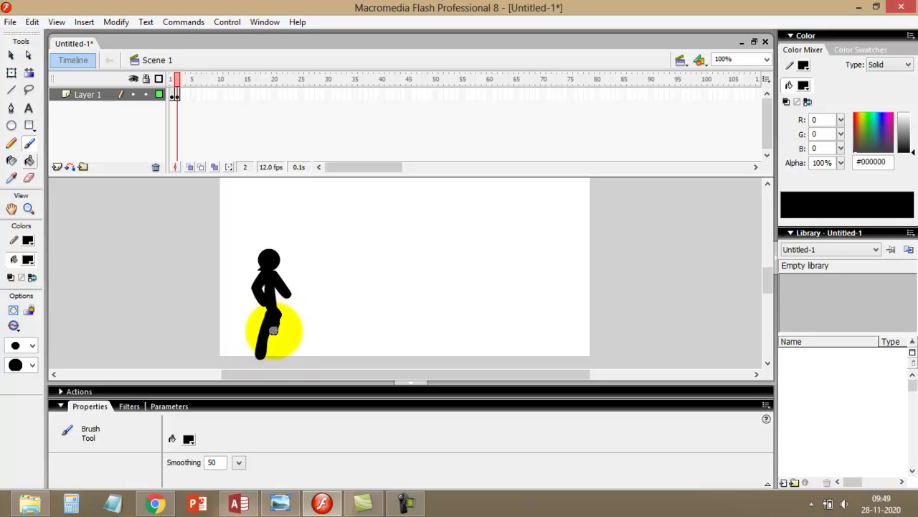
key(ctrl)
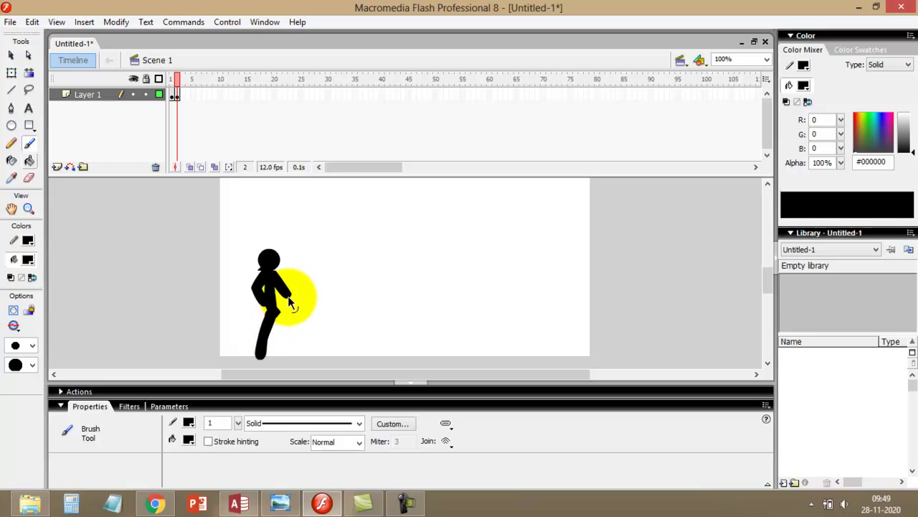
key(ctrl+z)
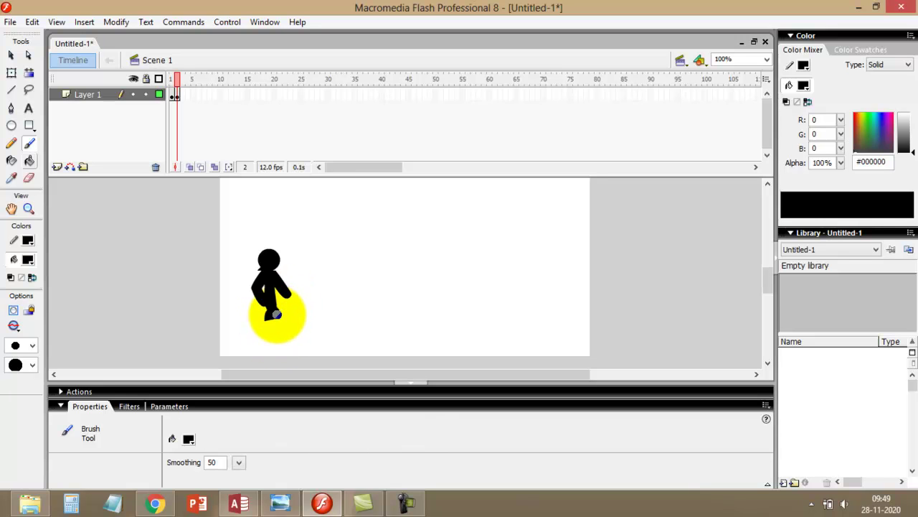
mouse_move(275, 314)
mouse_down()
mouse_move(280, 350)
mouse_move(271, 315)
mouse_move(264, 358)
mouse_up()
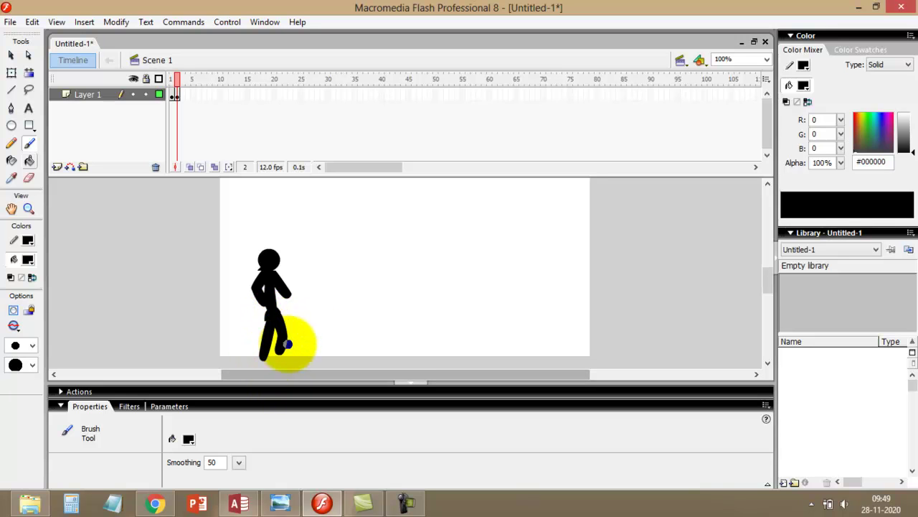
key(Return)
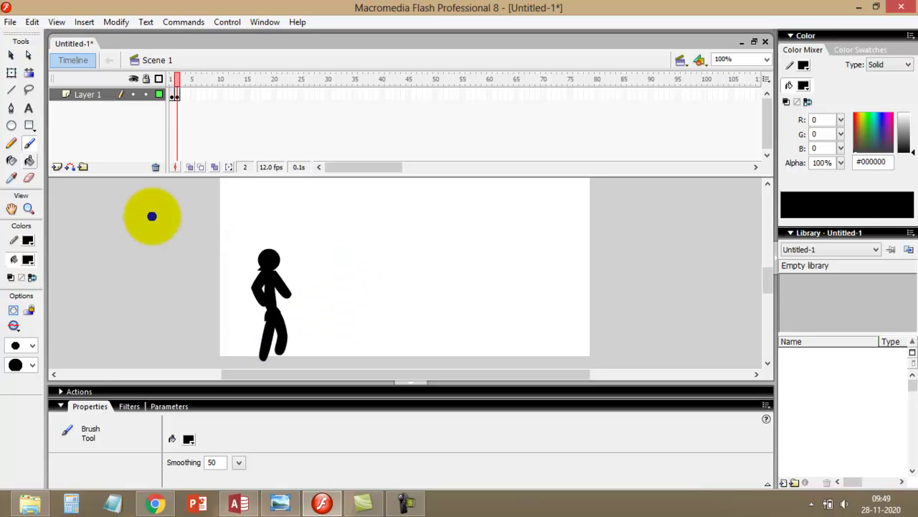
- Insert a keyframe at frame 3 and move the whole figure to the right, to X 77.5
key(F6)
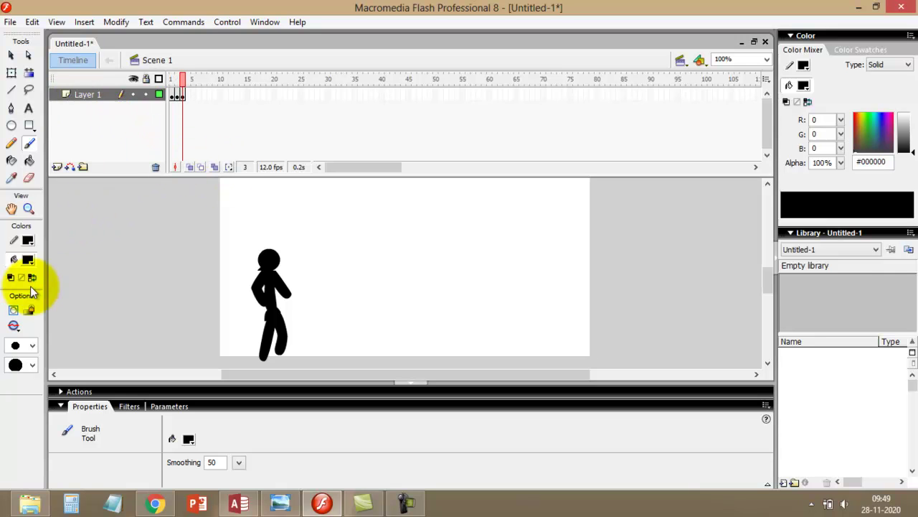
click(10, 56)
drag(236, 240, 353, 381)
drag(273, 308, 293, 318)
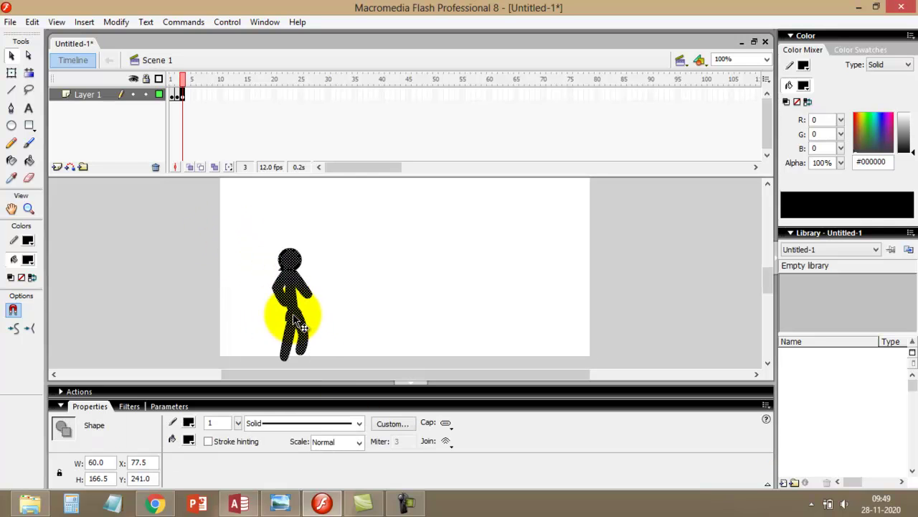
- Erase both legs of the figure in frame 3 and select the Brush tool
click(28, 178)
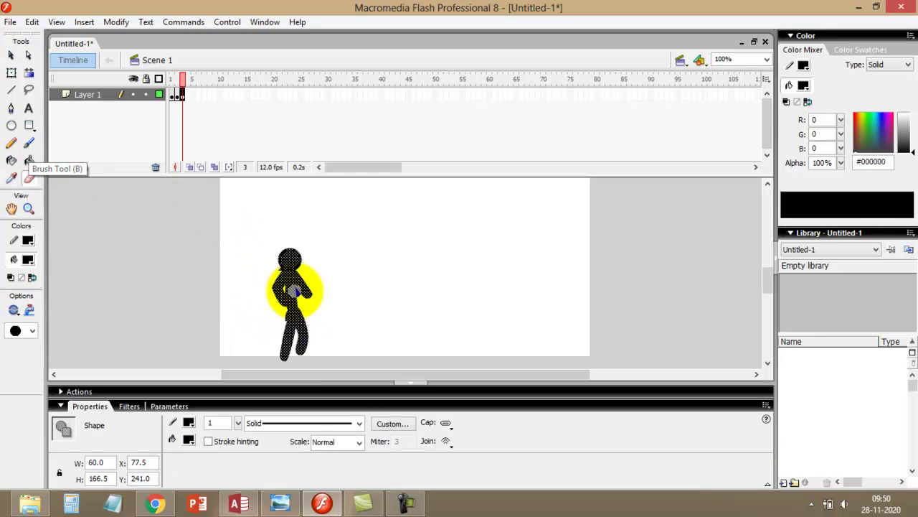
mouse_move(303, 336)
mouse_down()
mouse_move(261, 346)
mouse_move(297, 358)
mouse_up()
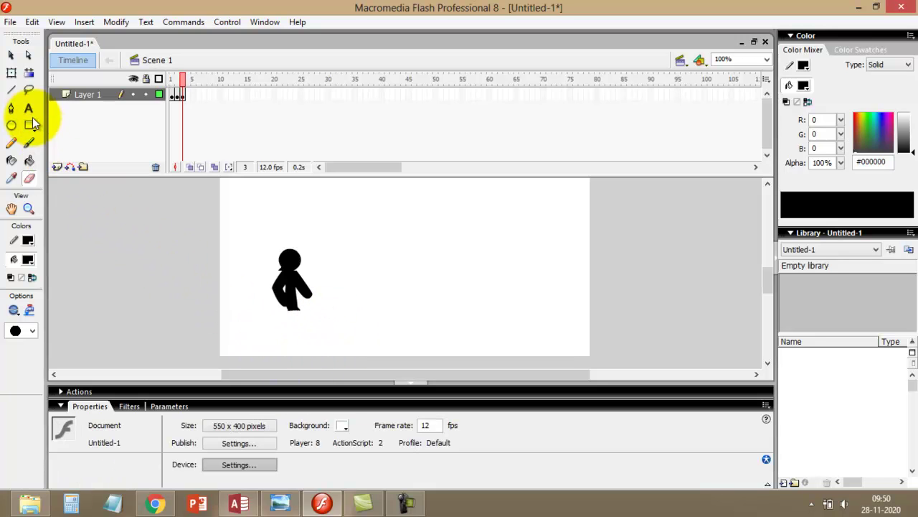
click(29, 147)
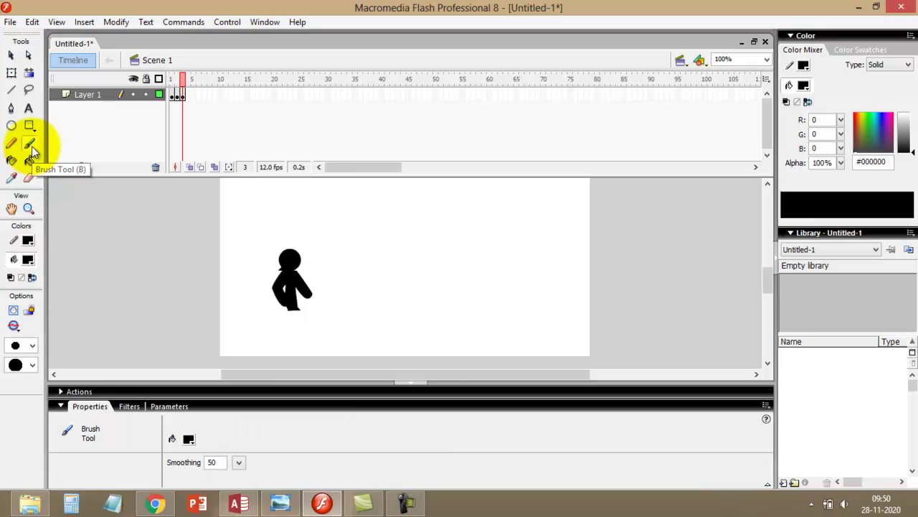
- Paint two striding legs on the figure in frame 3 and replace its bent arms with straight ones hanging beside the torso
mouse_move(293, 308)
mouse_down()
mouse_move(313, 352)
mouse_move(269, 351)
mouse_up()
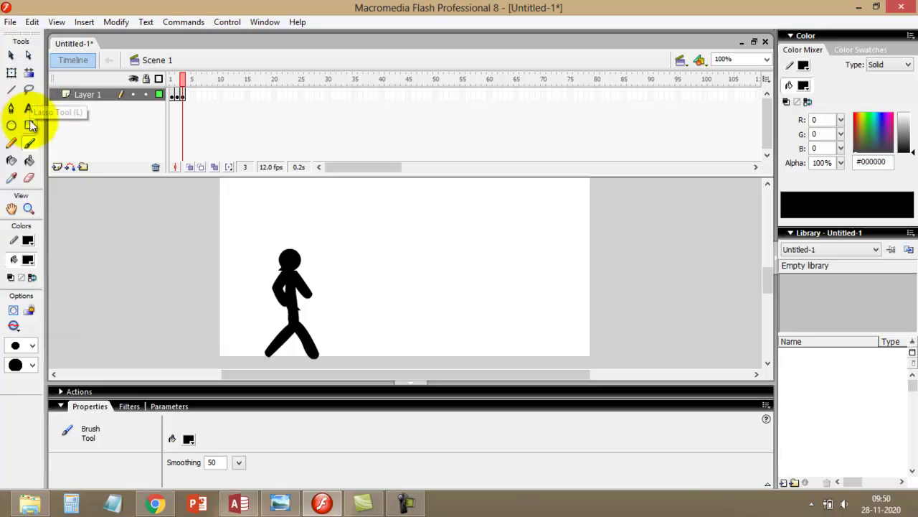
click(29, 178)
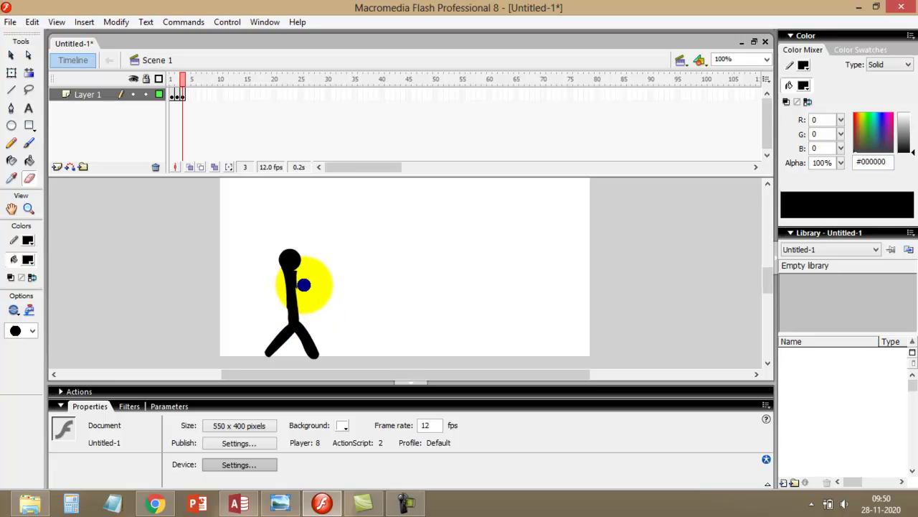
click(29, 143)
drag(293, 277, 317, 317)
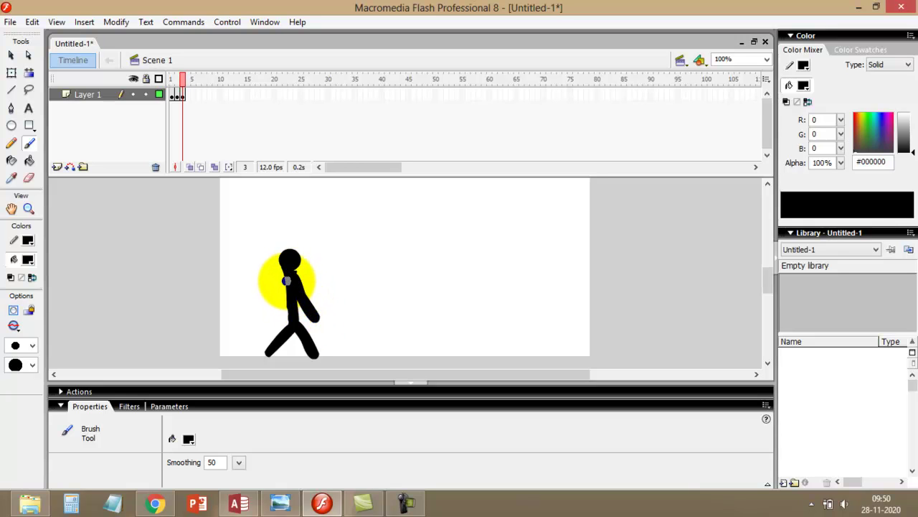
drag(287, 280, 274, 314)
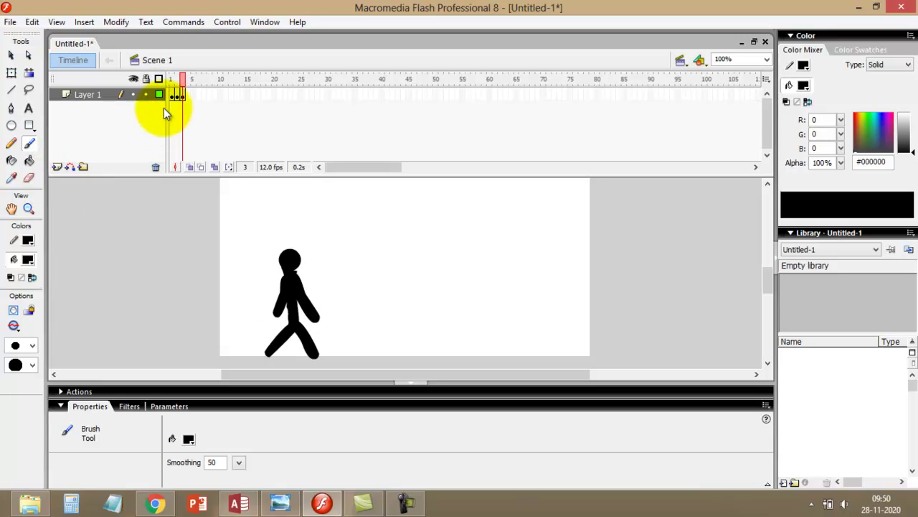
- Erase the bent arms of the figure in frame 2 and paint straight arms angled out to both sides of the torso
click(176, 95)
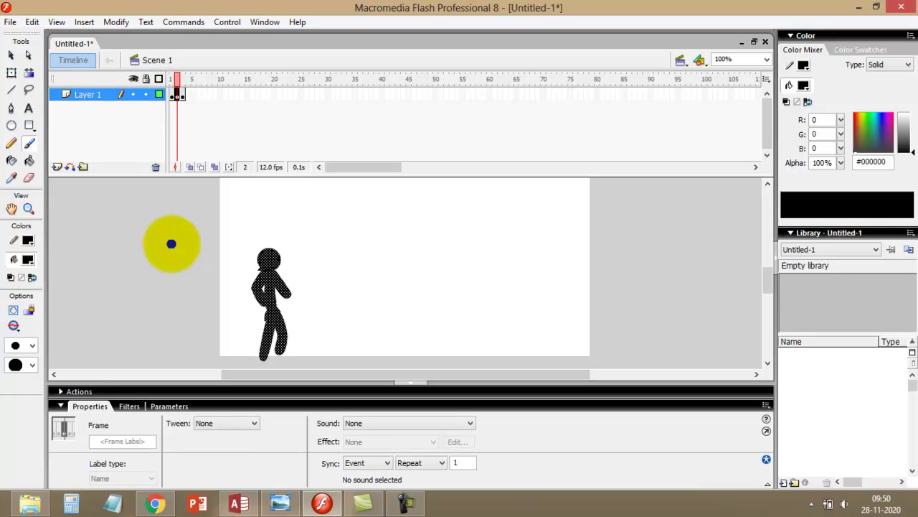
click(28, 177)
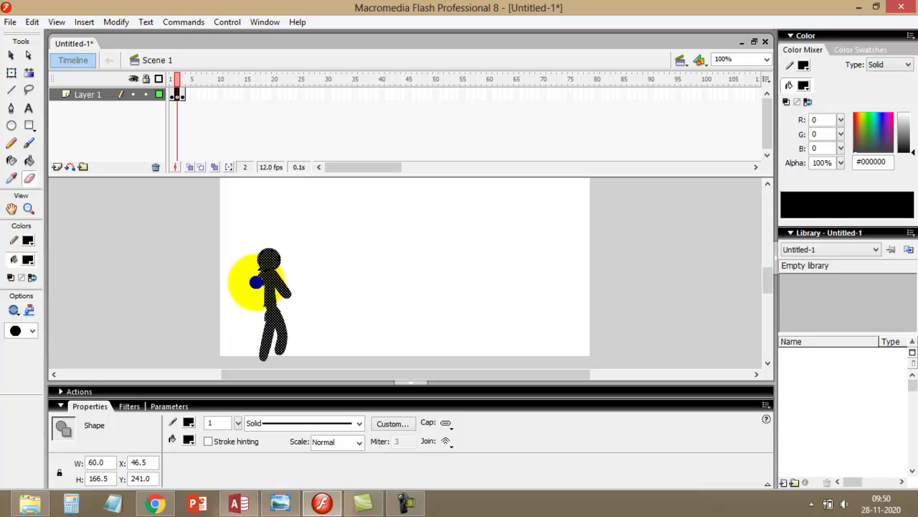
key(ctrl+shift+a)
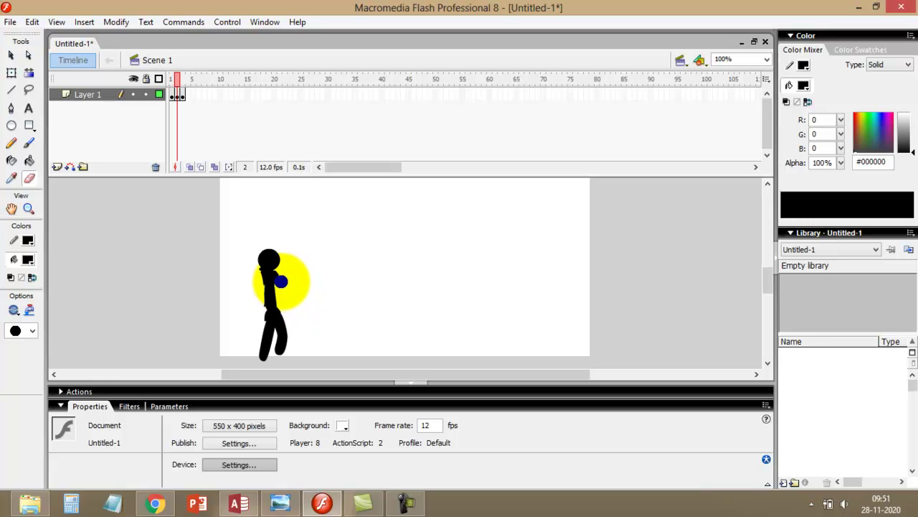
click(29, 143)
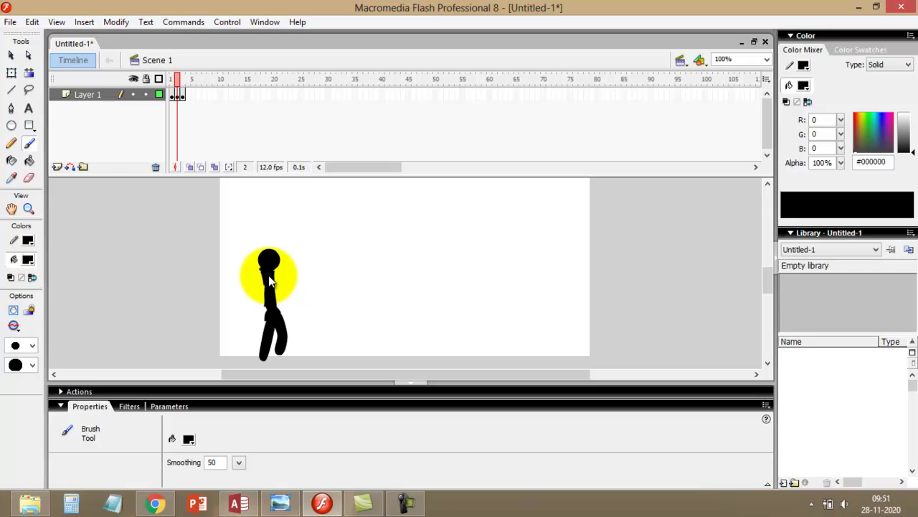
drag(268, 275, 252, 311)
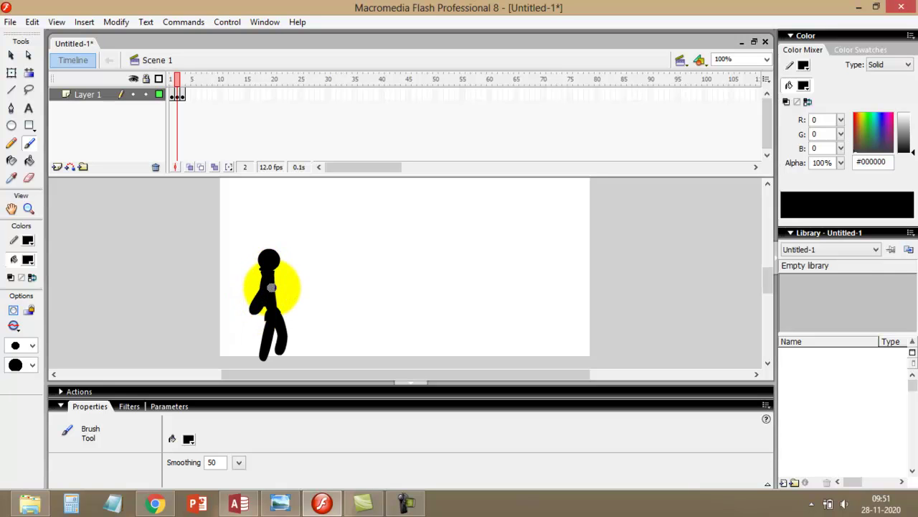
drag(269, 275, 294, 300)
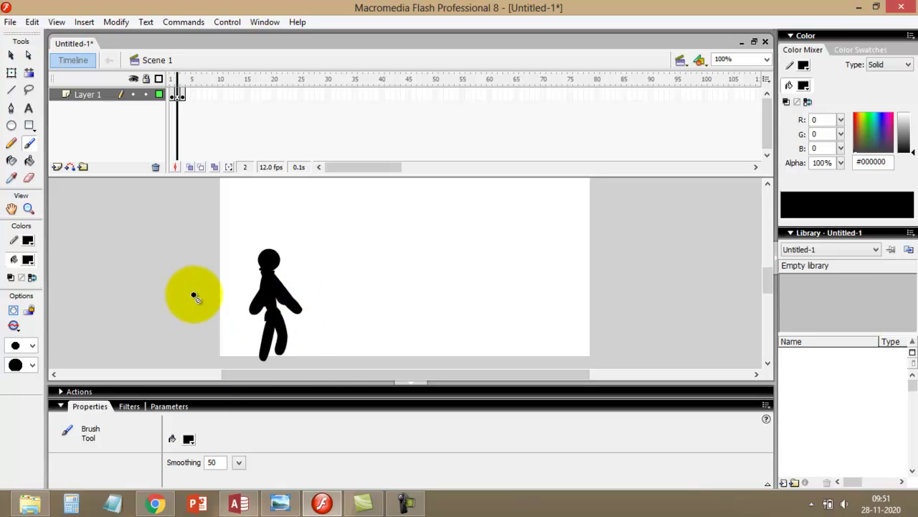
- Insert a keyframe at frame 4 and move the whole figure to the right, to X 93.5
key(F6)
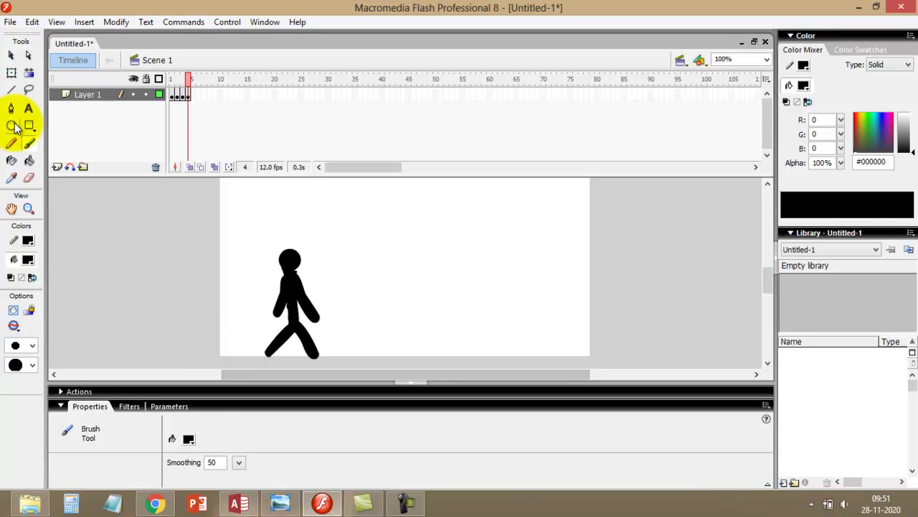
click(11, 55)
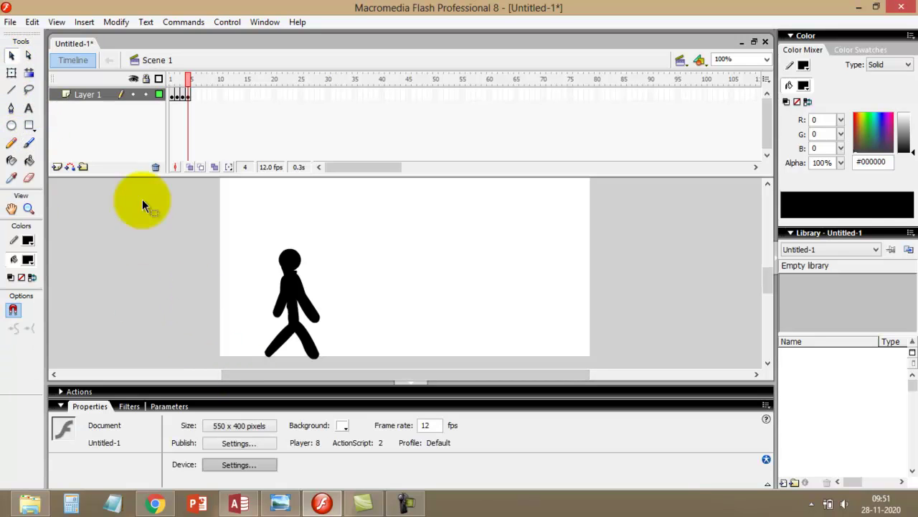
click(280, 267)
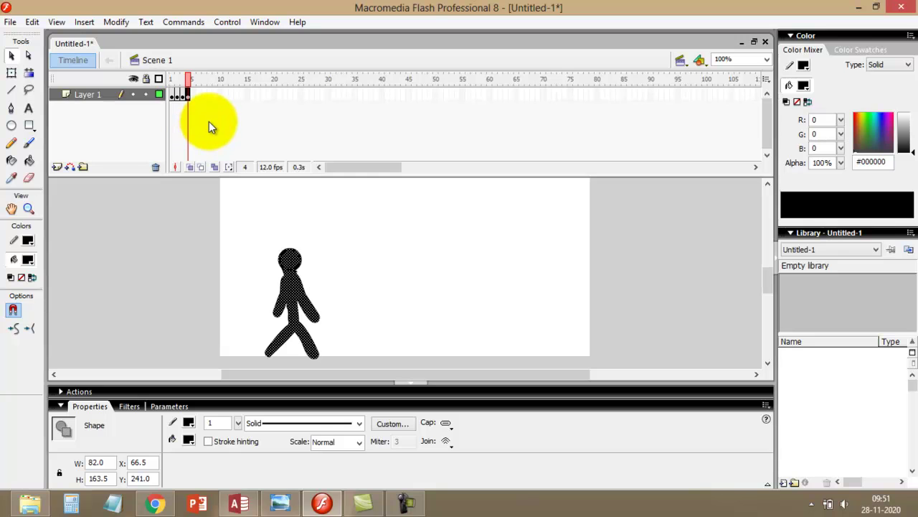
drag(304, 308, 324, 308)
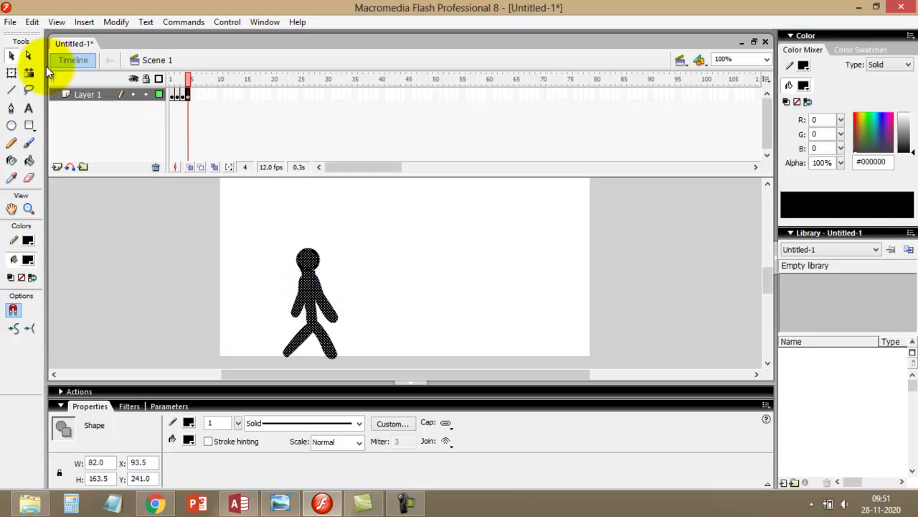
- Erase the torso, arms and legs of the figure in frame 4, leaving only the head
click(29, 175)
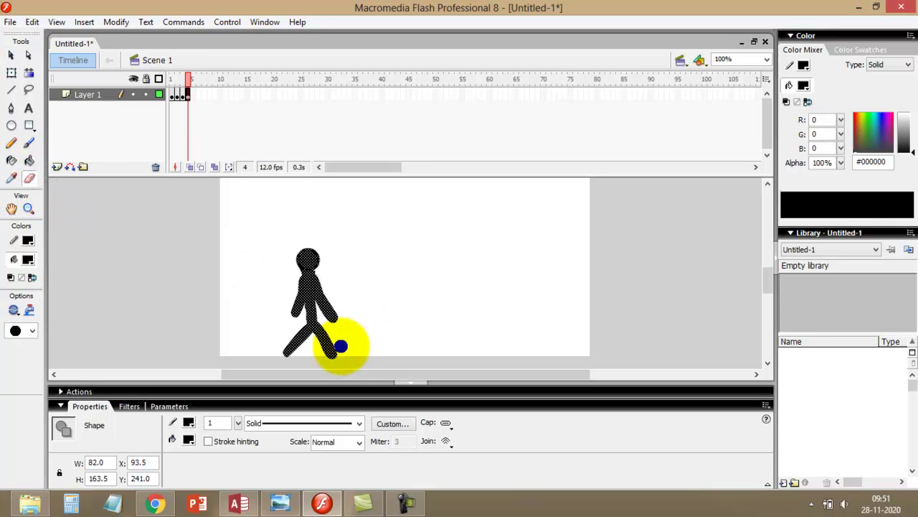
mouse_move(316, 358)
mouse_down()
mouse_move(339, 352)
mouse_move(326, 345)
mouse_move(324, 326)
mouse_move(314, 339)
mouse_move(302, 328)
mouse_move(277, 357)
mouse_move(338, 352)
mouse_move(354, 336)
mouse_move(331, 322)
mouse_move(322, 292)
mouse_move(300, 291)
mouse_move(320, 280)
mouse_up()
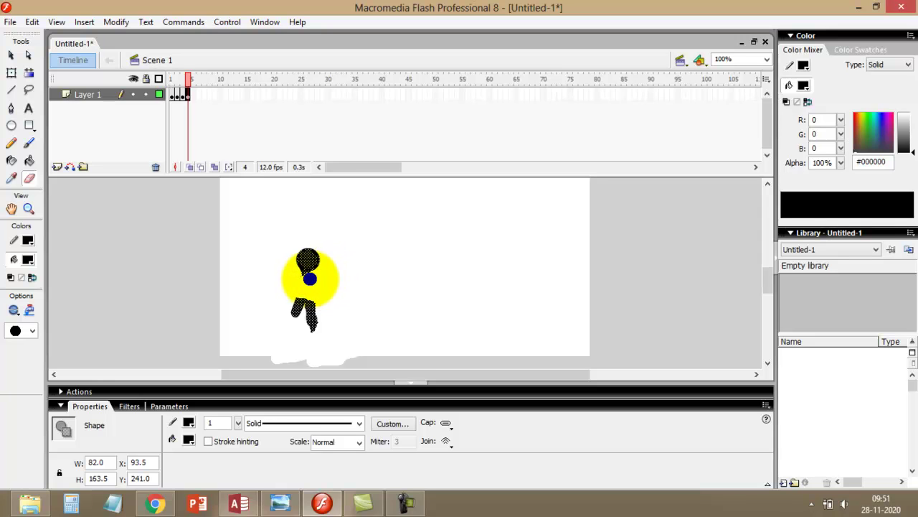
mouse_move(298, 277)
mouse_down()
mouse_move(308, 307)
mouse_move(330, 301)
mouse_move(282, 333)
mouse_move(309, 320)
mouse_up()
- Paint a forward-leaning torso with bent running legs and arms under the head in frame 4 using the Brush tool
click(28, 143)
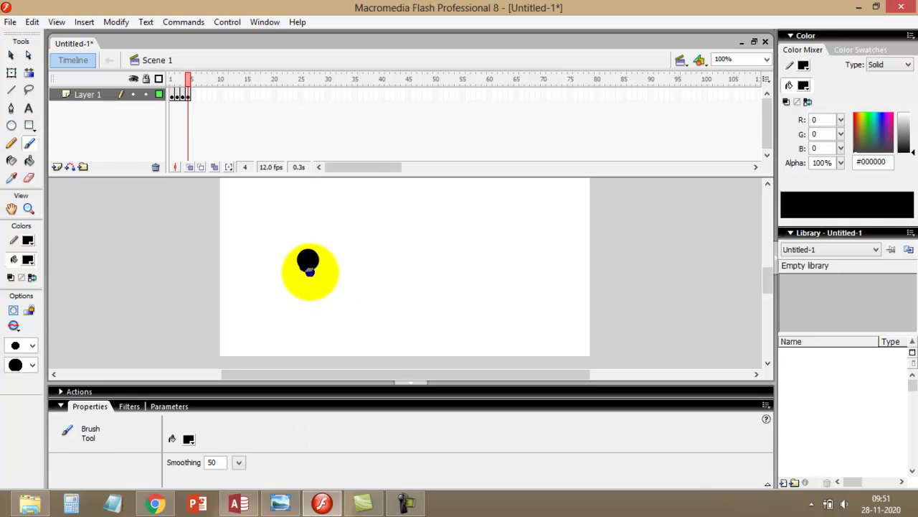
mouse_move(307, 271)
mouse_down()
mouse_move(294, 290)
mouse_move(299, 313)
mouse_move(289, 304)
mouse_move(309, 322)
mouse_move(306, 334)
mouse_move(255, 326)
mouse_up()
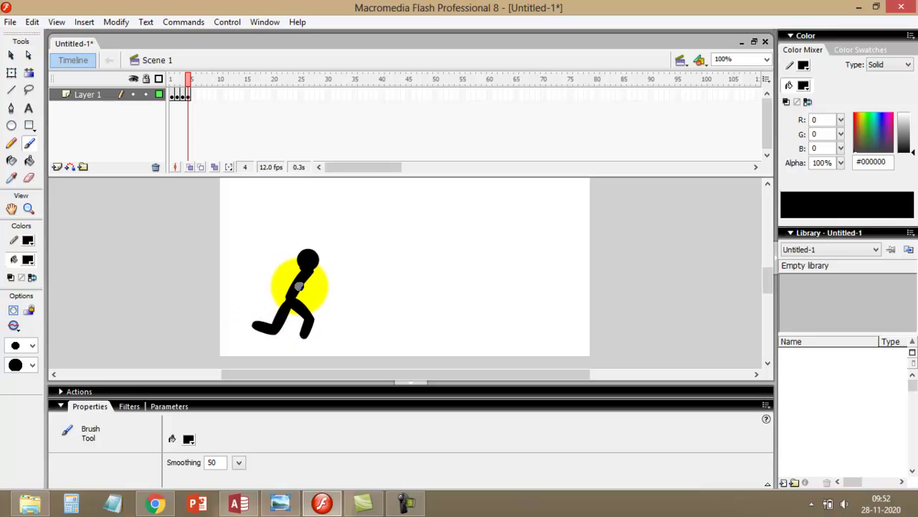
mouse_move(310, 295)
mouse_down()
mouse_move(330, 300)
mouse_move(273, 282)
mouse_up()
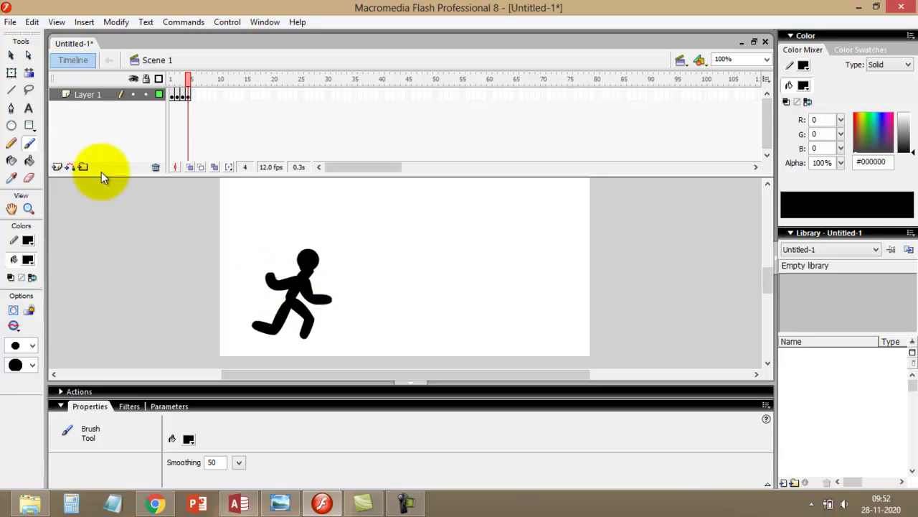
- Erase the raised hand of the rear arm in frame 4 and repaint that arm bent back toward the waist
click(29, 178)
mouse_move(230, 250)
mouse_down()
mouse_move(276, 278)
mouse_move(257, 278)
mouse_up()
click(29, 143)
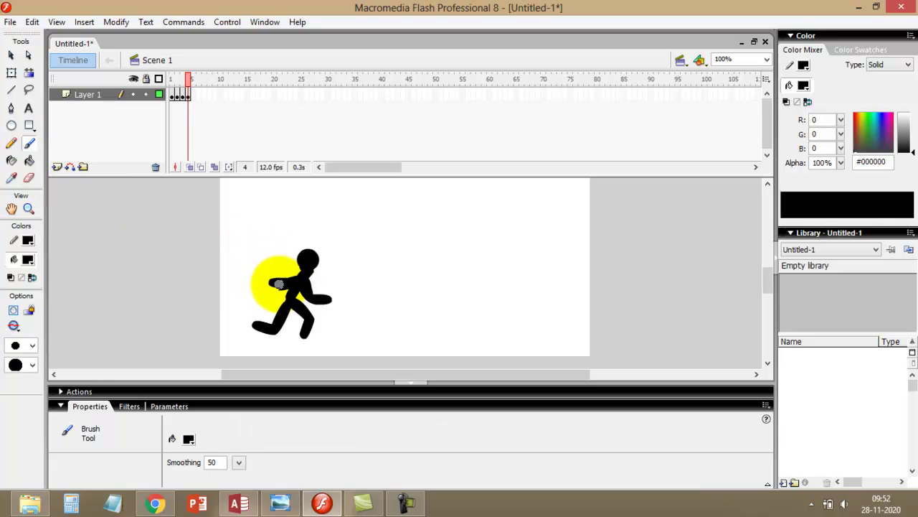
drag(272, 284, 294, 291)
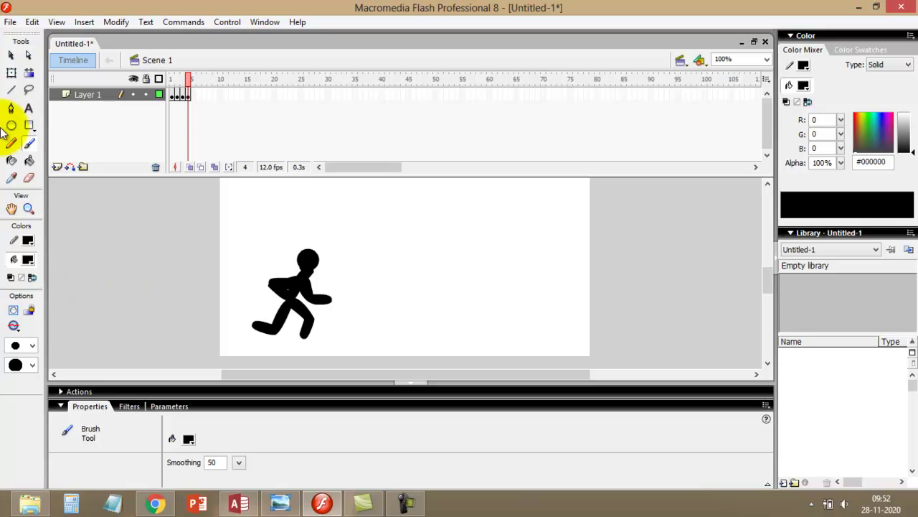
- Move the whole running figure in frame 4 to X 102.5, Y 253.0, and play the animation
click(10, 55)
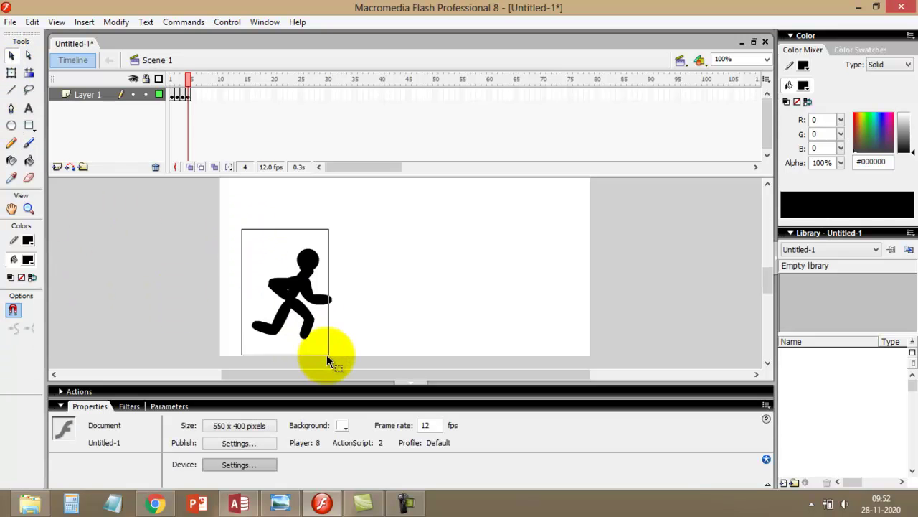
key(ctrl+a)
drag(302, 310, 342, 318)
click(290, 337)
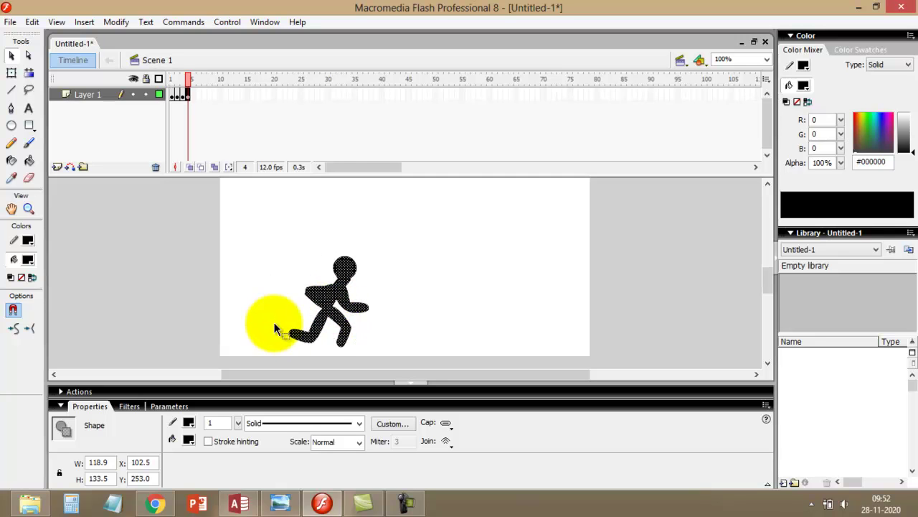
key(Return)
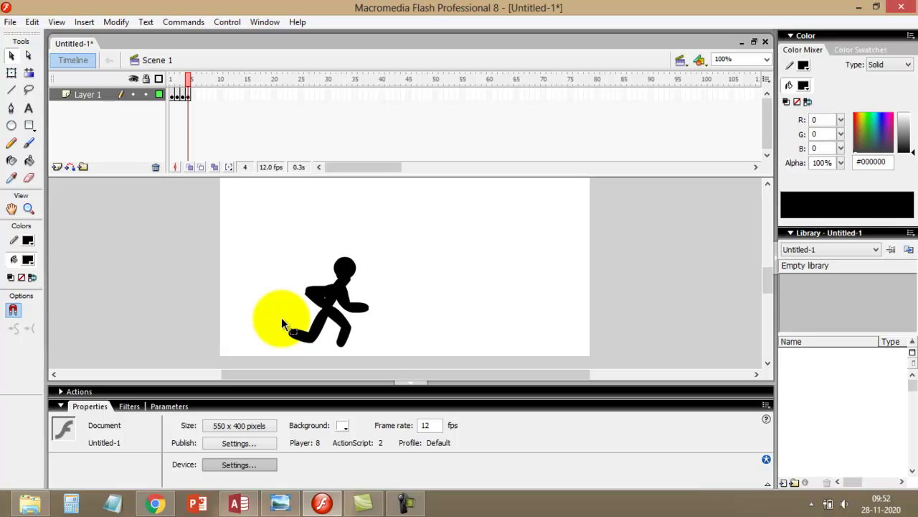
- Insert a keyframe at frame 5 and move the whole figure to the right, to X 136.4
right_click(194, 96)
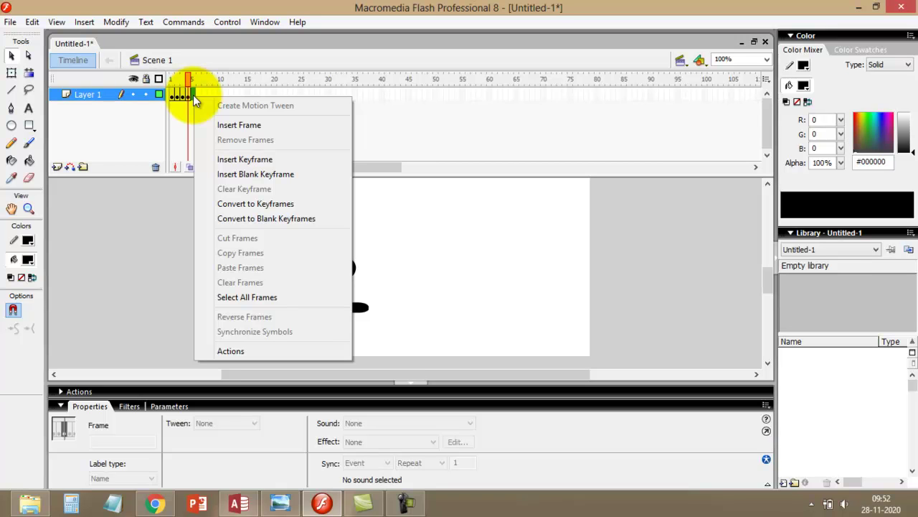
click(280, 159)
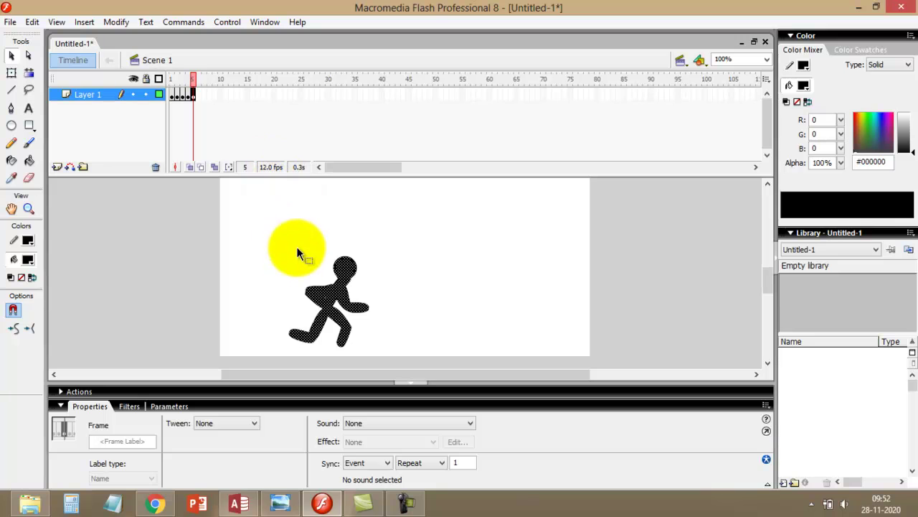
drag(192, 103, 192, 94)
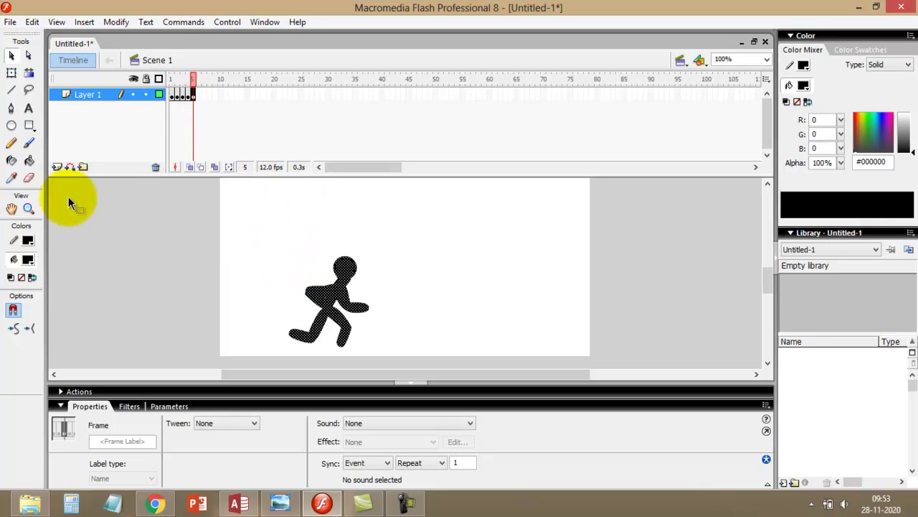
drag(282, 251, 357, 316)
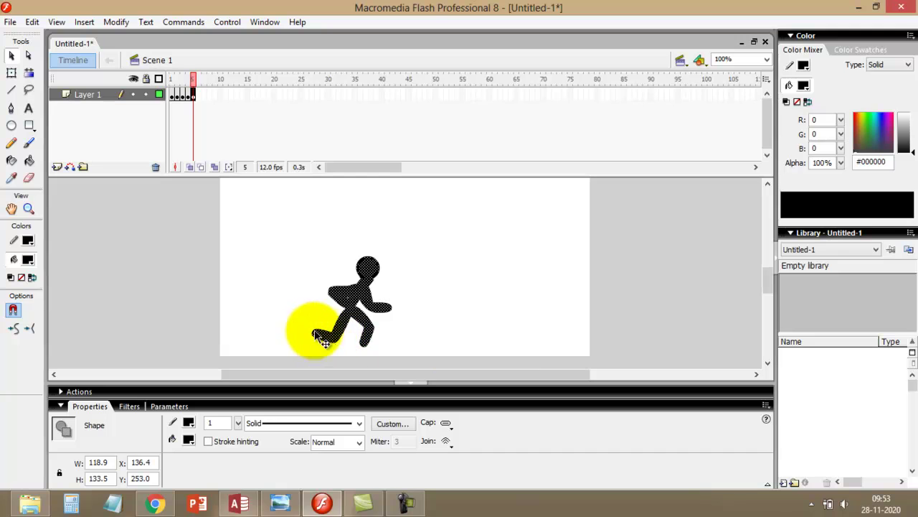
- Erase the torso, arms and legs of the figure in frame 5, leaving only the head
click(29, 177)
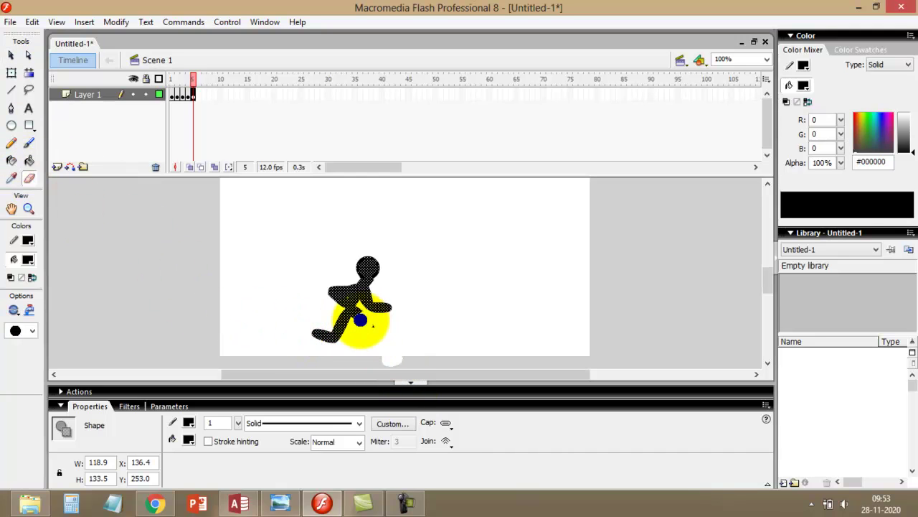
mouse_move(371, 322)
mouse_down()
mouse_move(389, 298)
mouse_move(360, 289)
mouse_move(365, 315)
mouse_move(297, 341)
mouse_move(359, 317)
mouse_up()
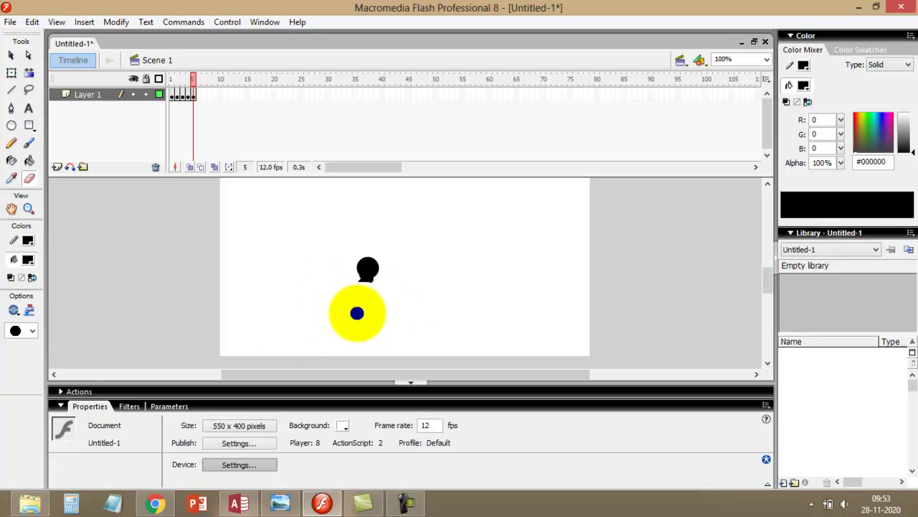
mouse_move(378, 286)
mouse_down()
mouse_move(358, 279)
mouse_move(362, 285)
mouse_up()
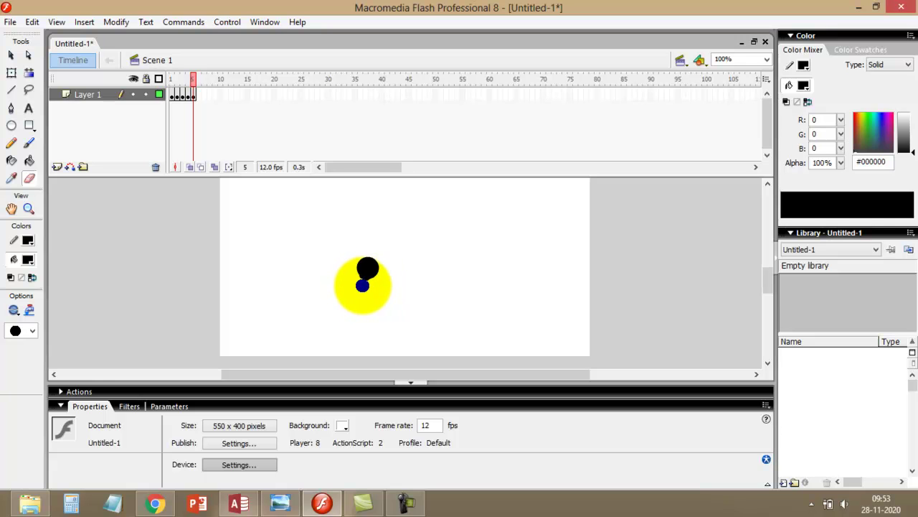
- Paint a leaning torso, two legs and two bent arms under the head in frame 5, and play the animation
click(28, 143)
mouse_move(365, 279)
mouse_down()
mouse_move(353, 314)
mouse_move(380, 345)
mouse_up()
mouse_move(348, 318)
mouse_down()
mouse_move(354, 339)
mouse_move(337, 349)
mouse_up()
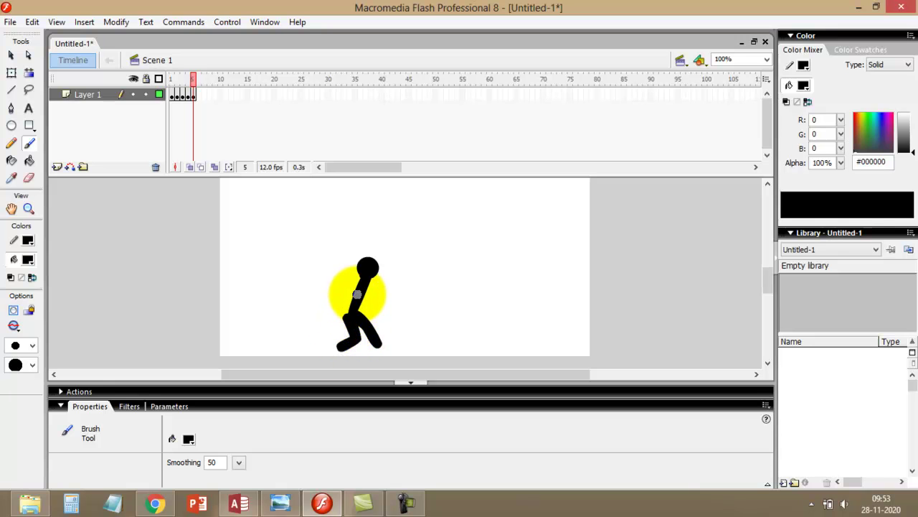
mouse_move(358, 291)
mouse_down()
mouse_move(387, 285)
mouse_move(365, 294)
mouse_move(385, 318)
mouse_up()
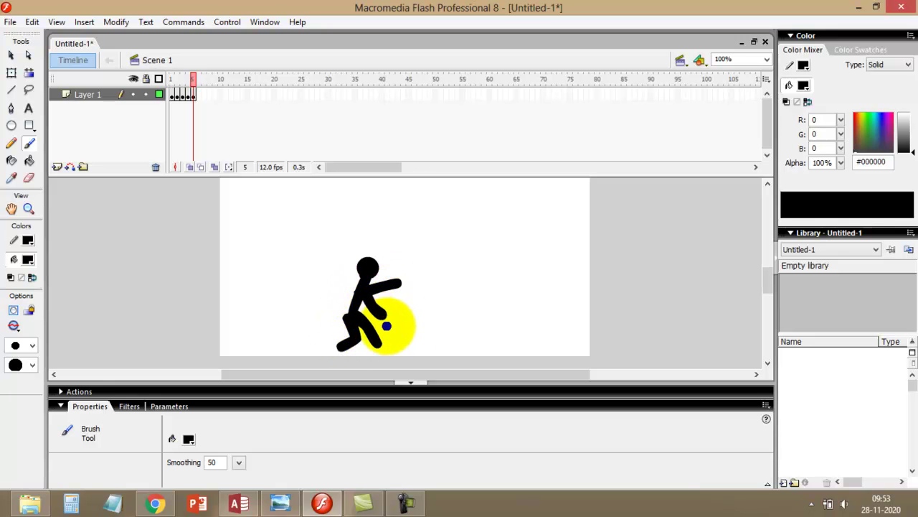
key(Return)
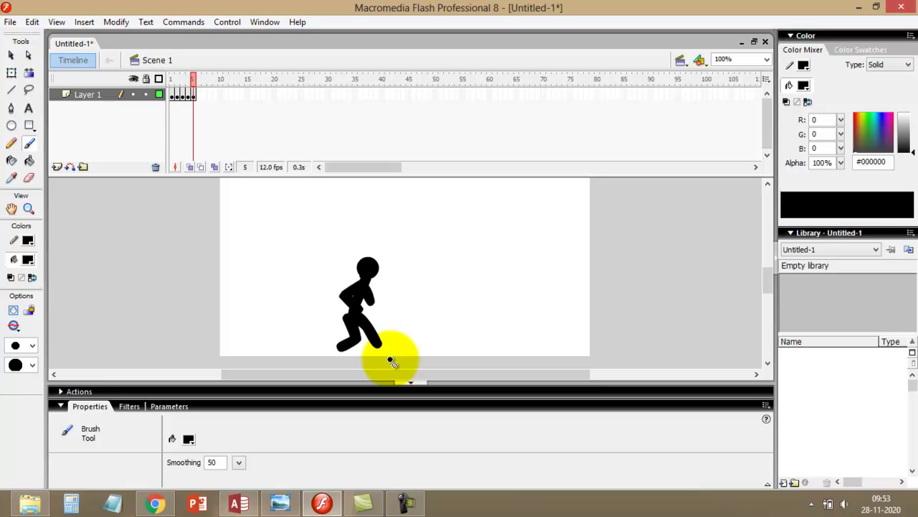
click(307, 358)
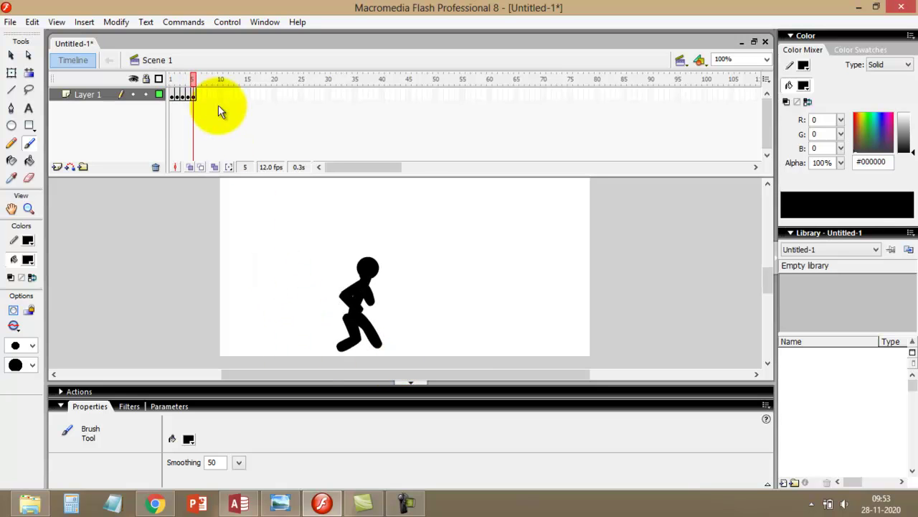
- Hold the first pose longer by inserting three frames after frame 1, and play the animation
click(173, 92)
right_click(173, 93)
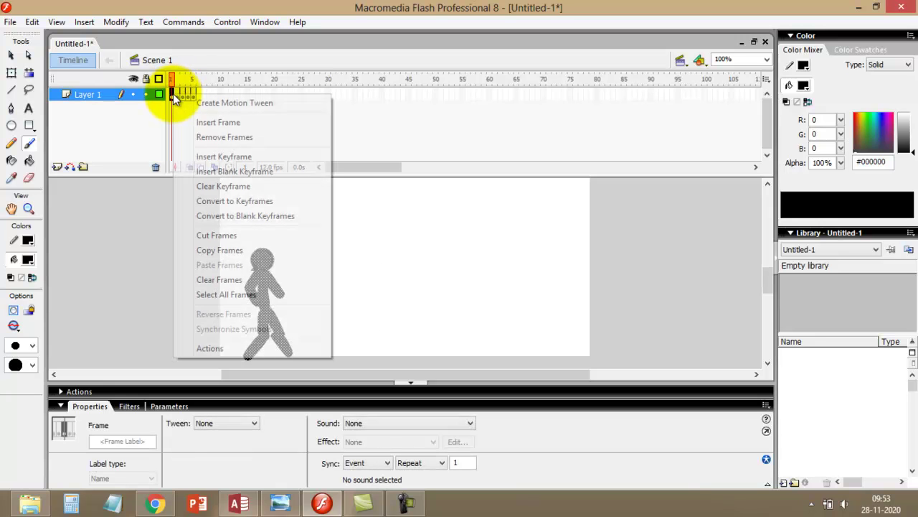
click(201, 122)
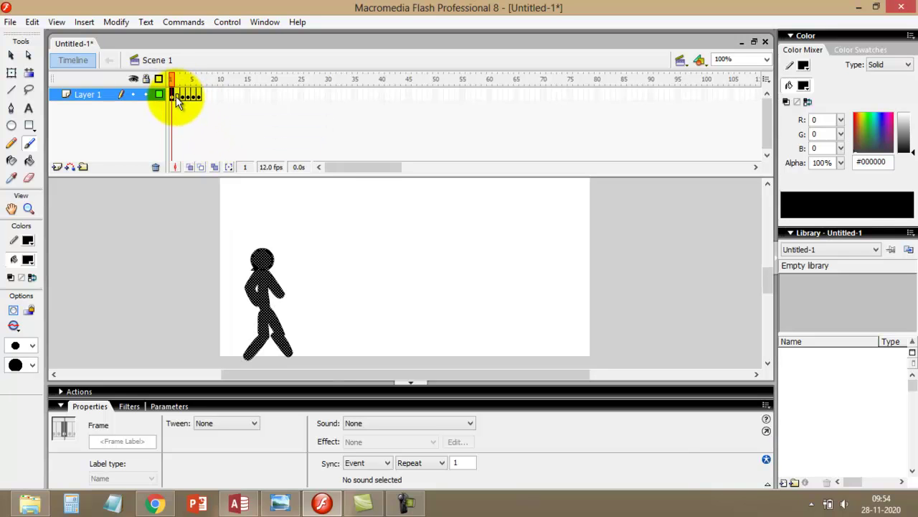
right_click(176, 96)
click(207, 122)
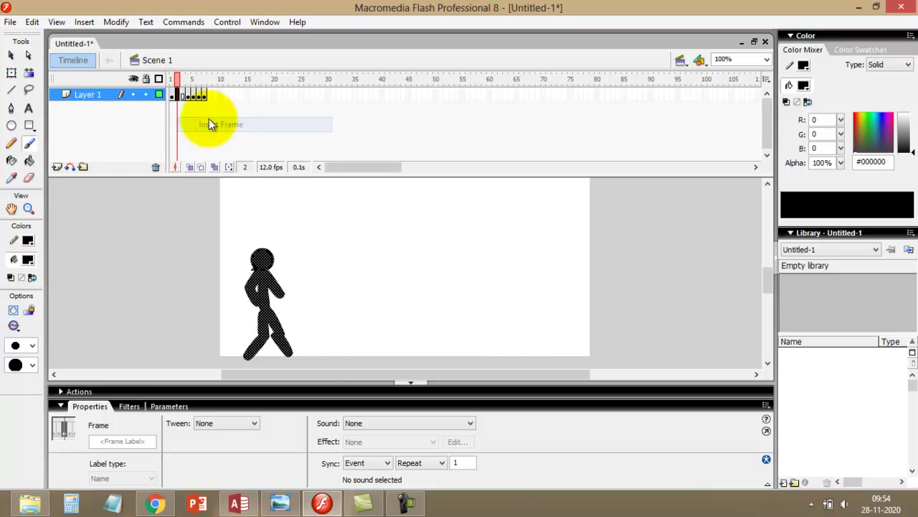
key(Return)
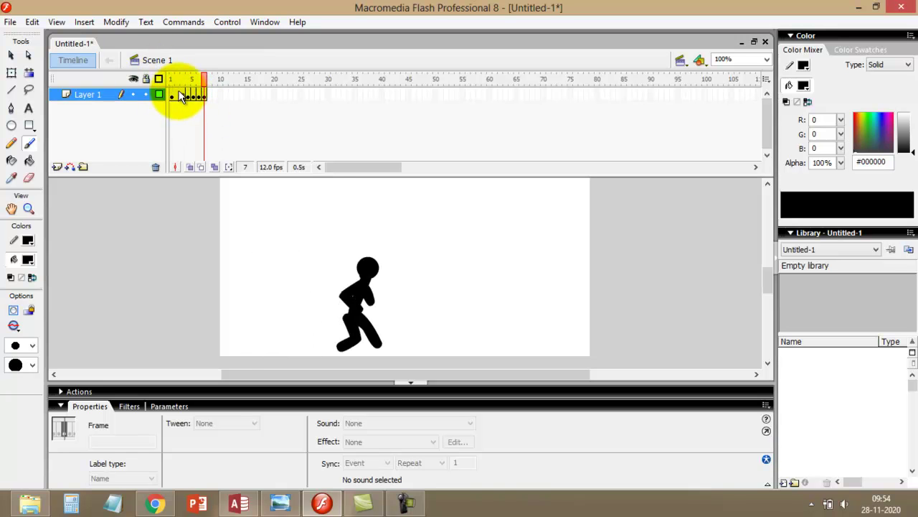
right_click(180, 97)
click(195, 114)
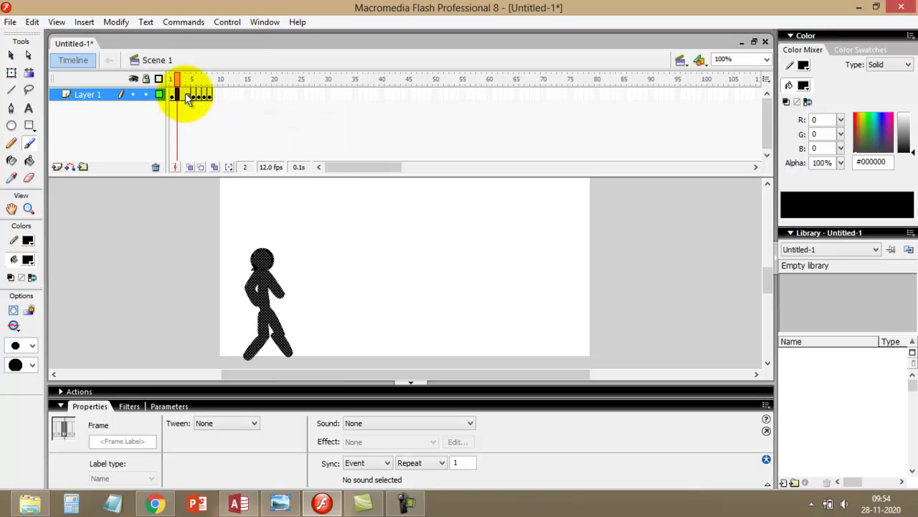
key(Return)
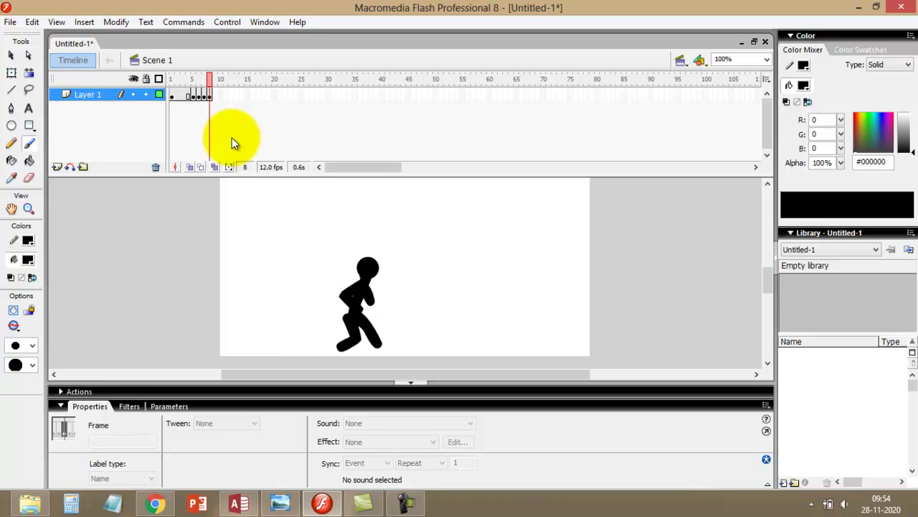
- Touch up the front leg of the figure in frame 1 with the smallest round eraser, and play the animation
click(172, 94)
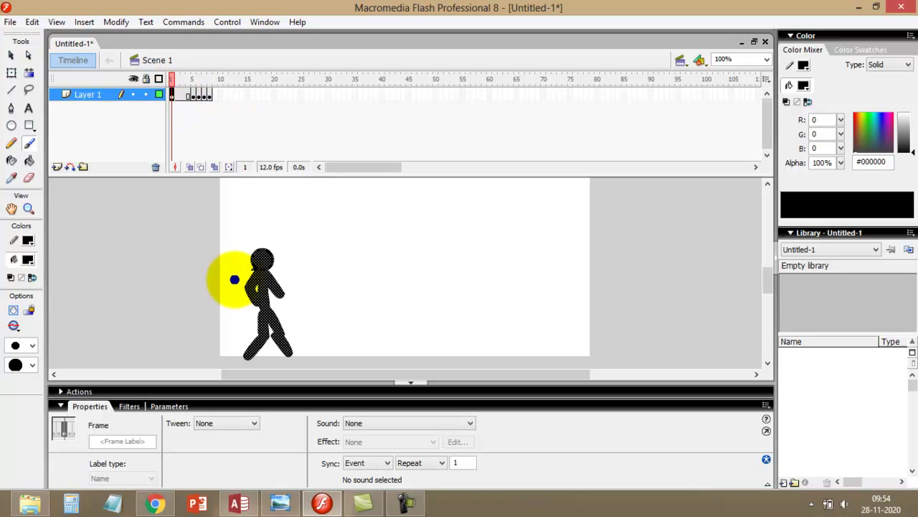
click(29, 178)
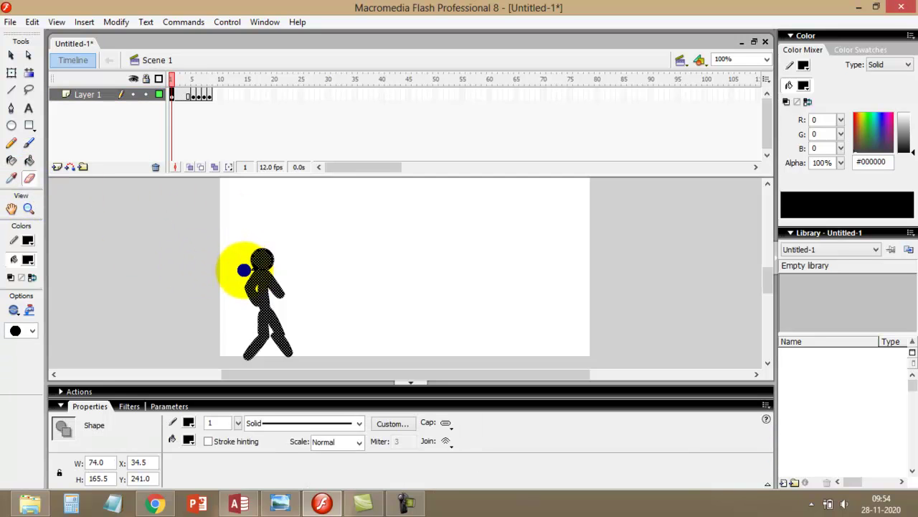
click(246, 270)
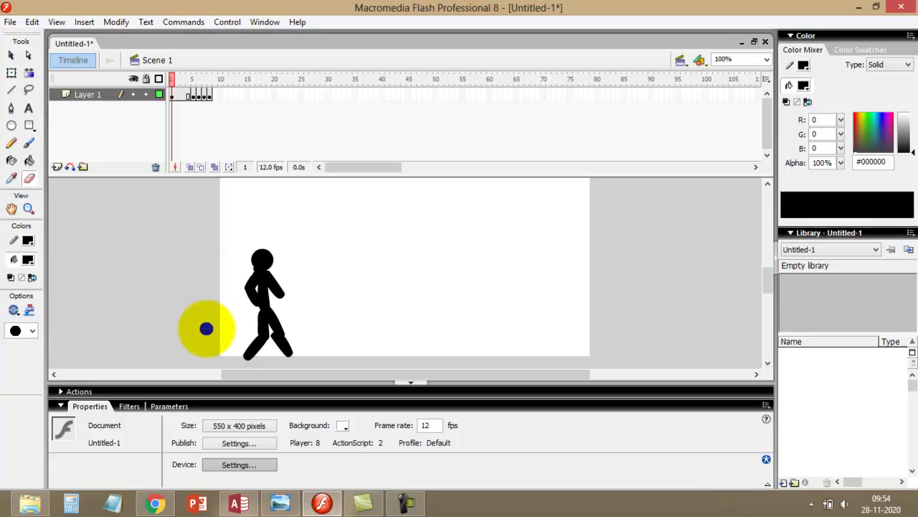
click(21, 330)
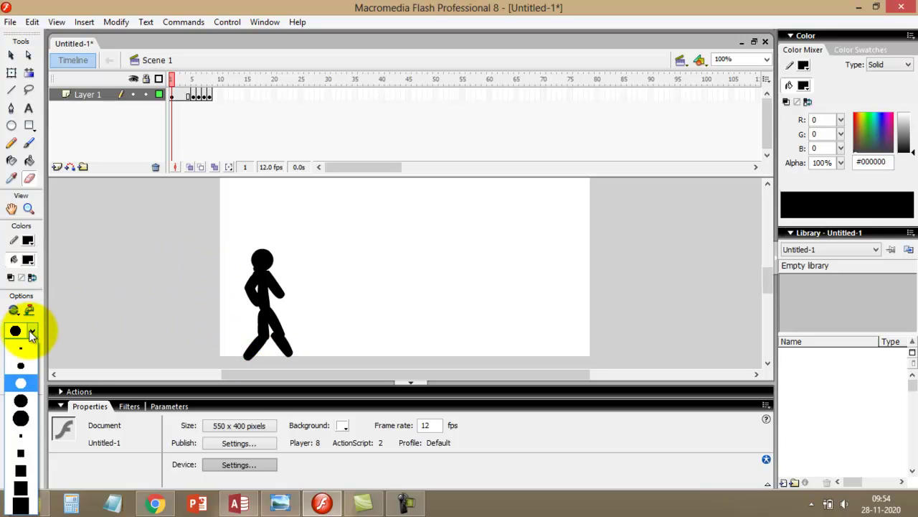
click(24, 350)
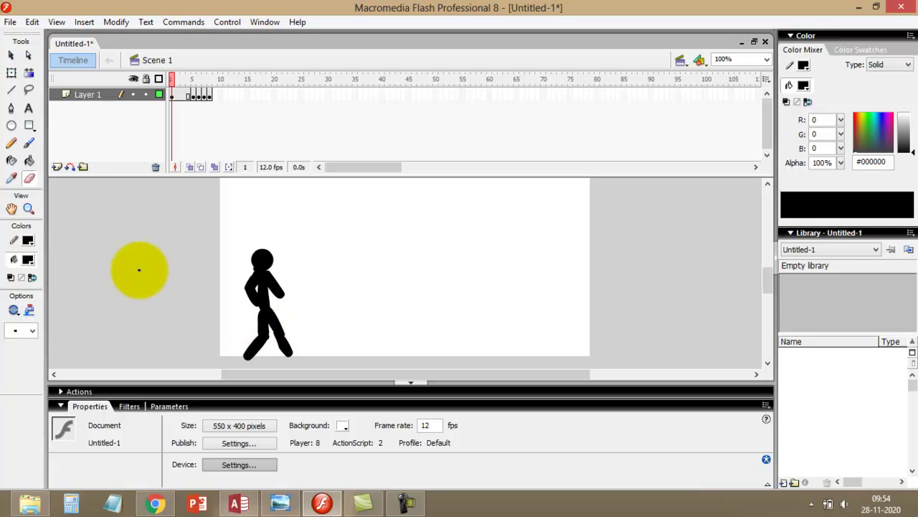
click(182, 94)
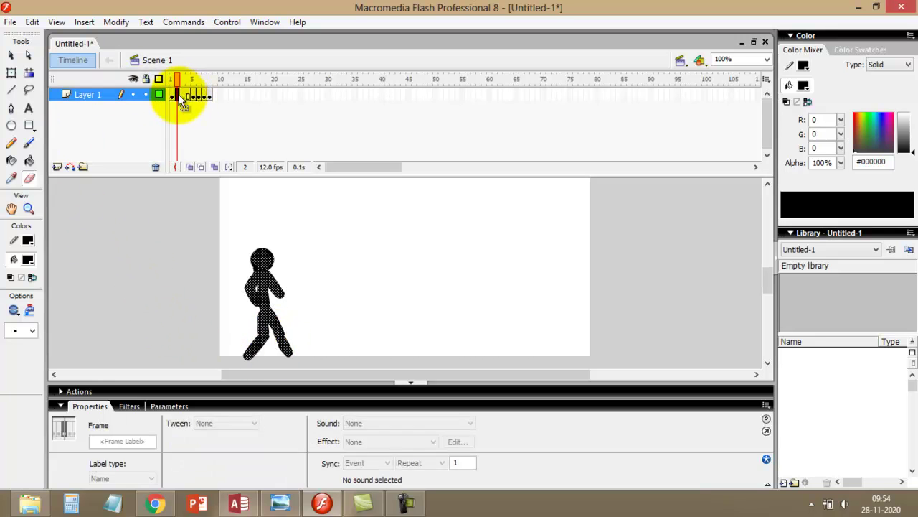
click(172, 93)
key(Return)
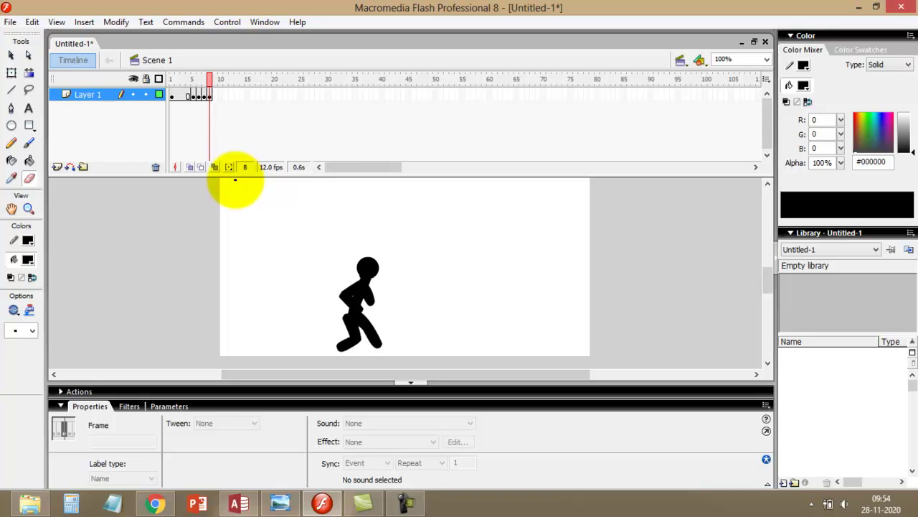
- Insert a keyframe at frame 9 and move the whole figure to X 209.3, Y 263.0
click(210, 97)
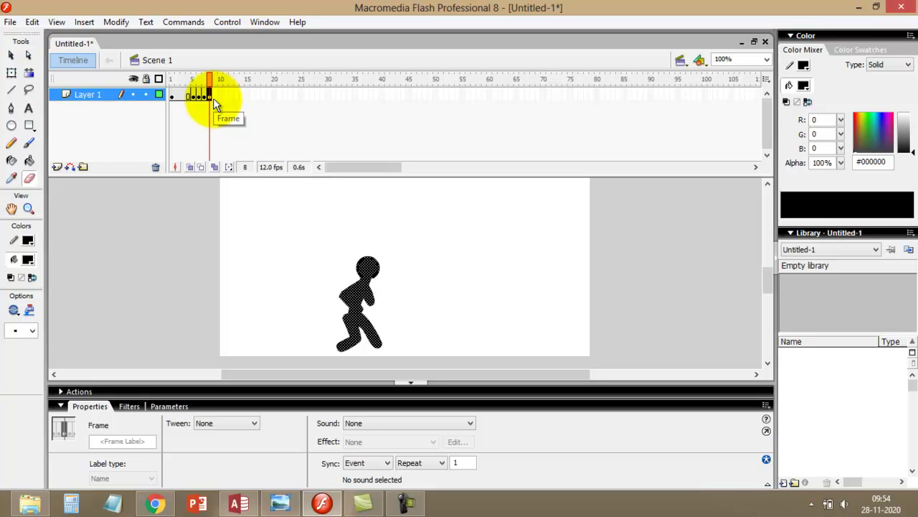
key(F6)
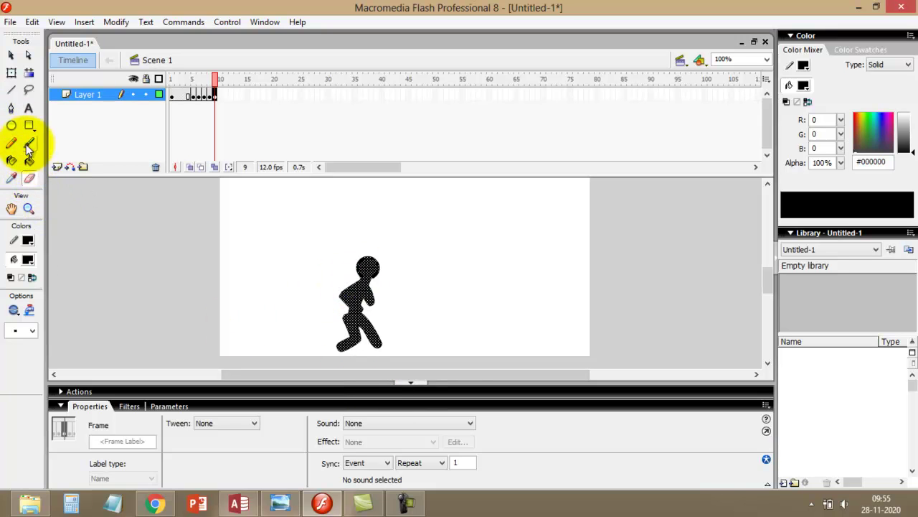
click(11, 55)
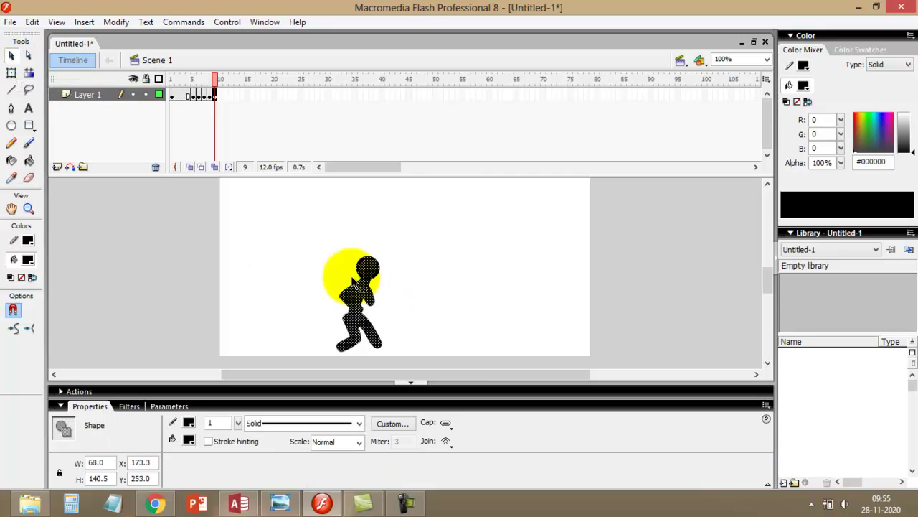
drag(359, 321, 386, 329)
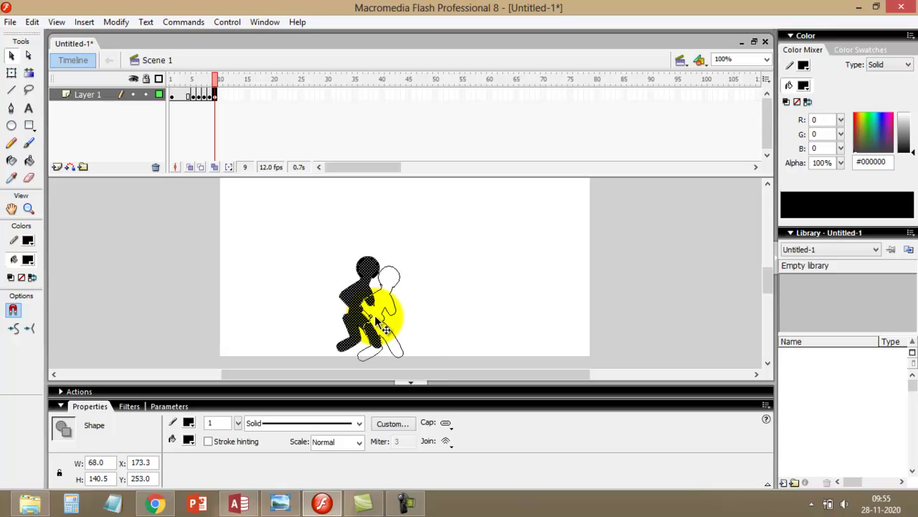
drag(376, 317, 378, 314)
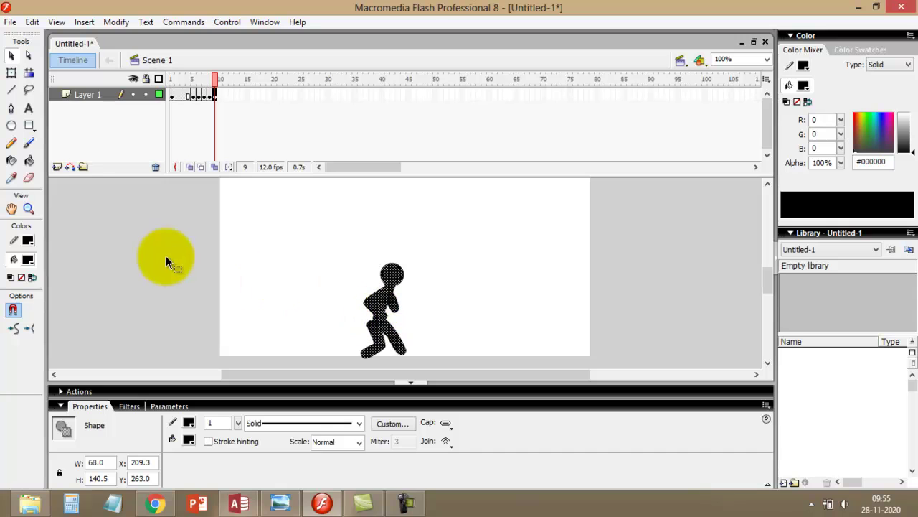
- Erase the torso, arms and legs of the figure in frame 9 with the largest round eraser, leaving only the head
click(29, 178)
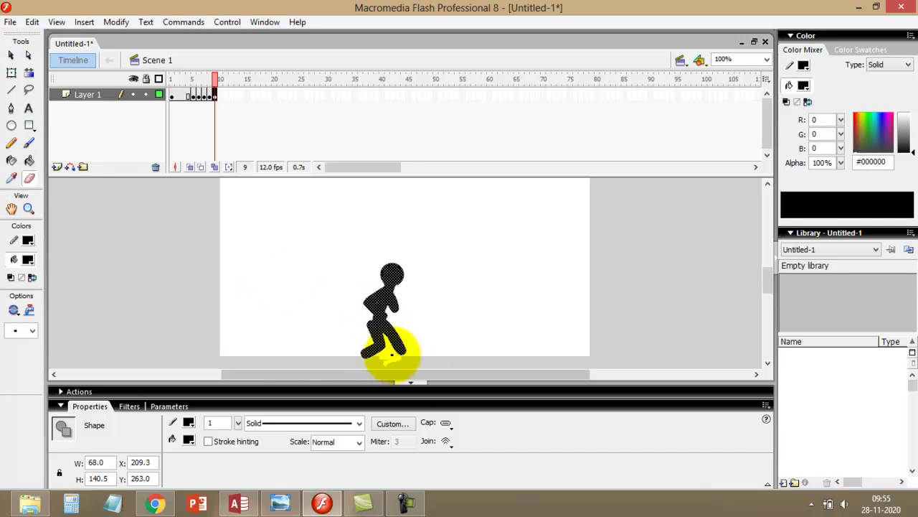
click(391, 356)
click(32, 329)
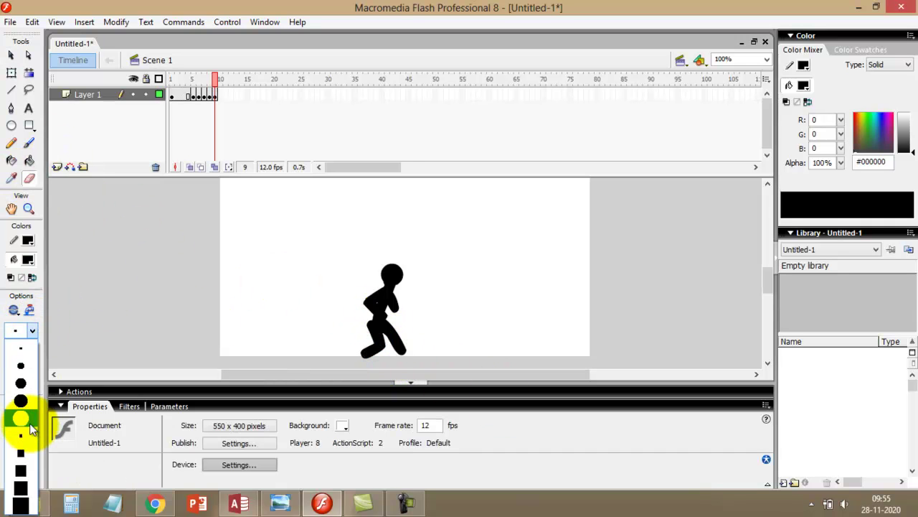
click(32, 427)
scroll(393, 356, left, 5)
mouse_move(407, 375)
mouse_down()
mouse_move(467, 370)
mouse_move(383, 356)
mouse_move(410, 352)
mouse_move(408, 332)
mouse_move(378, 328)
mouse_move(376, 307)
mouse_move(404, 293)
mouse_move(113, 304)
mouse_up()
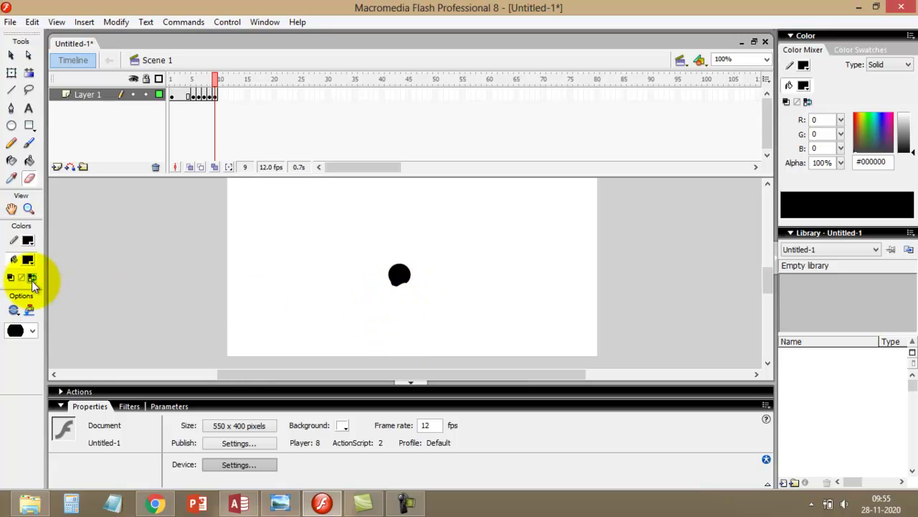
- Paint a leaning torso, two bent arms and two legs with the front knee raised in frame 9, and play the animation
click(28, 142)
mouse_move(393, 336)
mouse_down()
mouse_move(362, 308)
mouse_move(392, 297)
mouse_move(402, 279)
mouse_move(389, 344)
mouse_move(389, 333)
mouse_move(402, 332)
mouse_move(383, 330)
mouse_move(404, 331)
mouse_move(400, 348)
mouse_move(385, 331)
mouse_move(419, 320)
mouse_move(410, 355)
mouse_move(391, 309)
mouse_up()
key(ctrl+z)
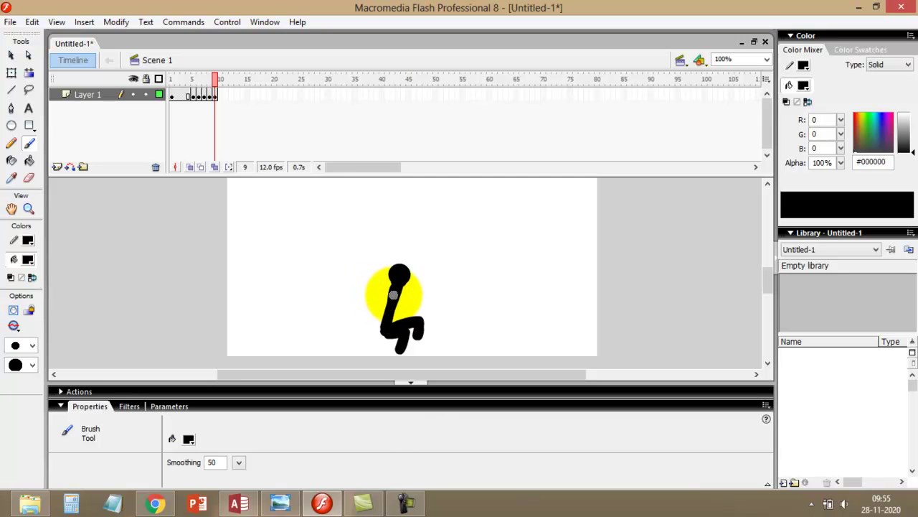
mouse_move(392, 295)
mouse_down()
mouse_move(369, 304)
mouse_move(400, 318)
mouse_move(395, 289)
mouse_move(405, 305)
mouse_up()
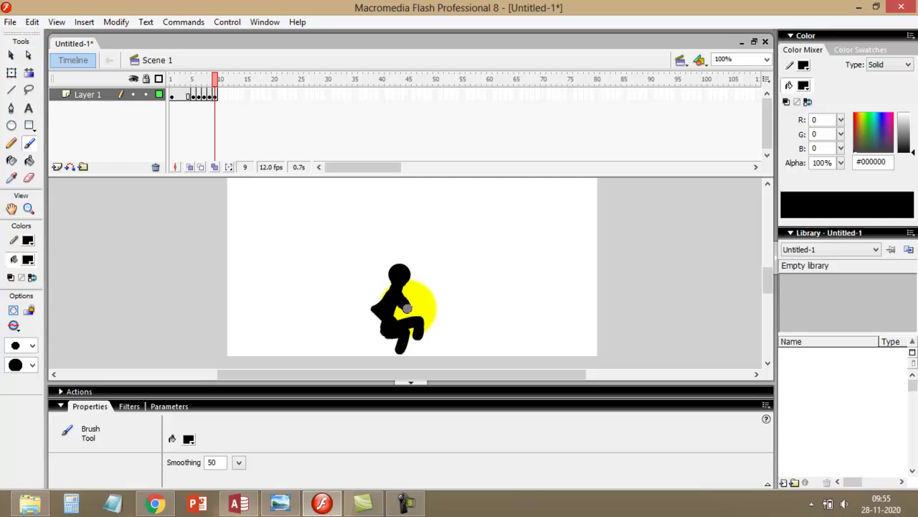
key(Return)
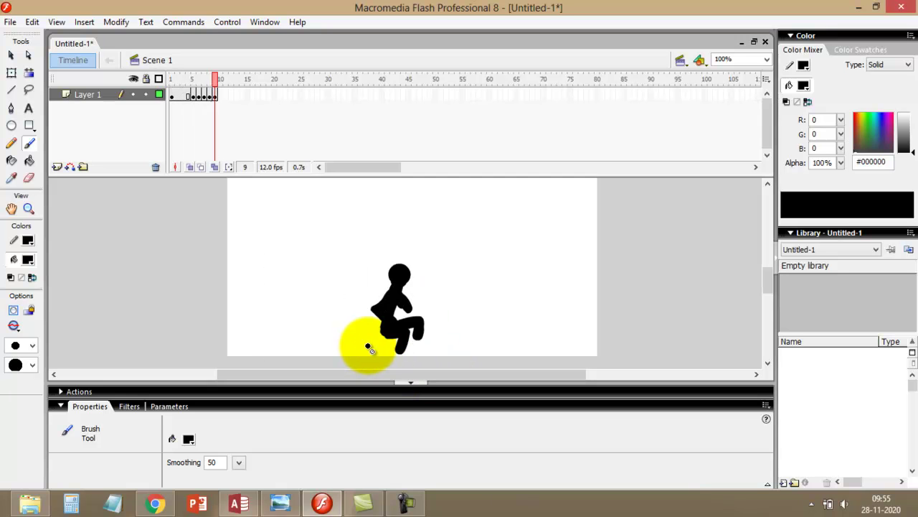
key(Return)
key(Return)
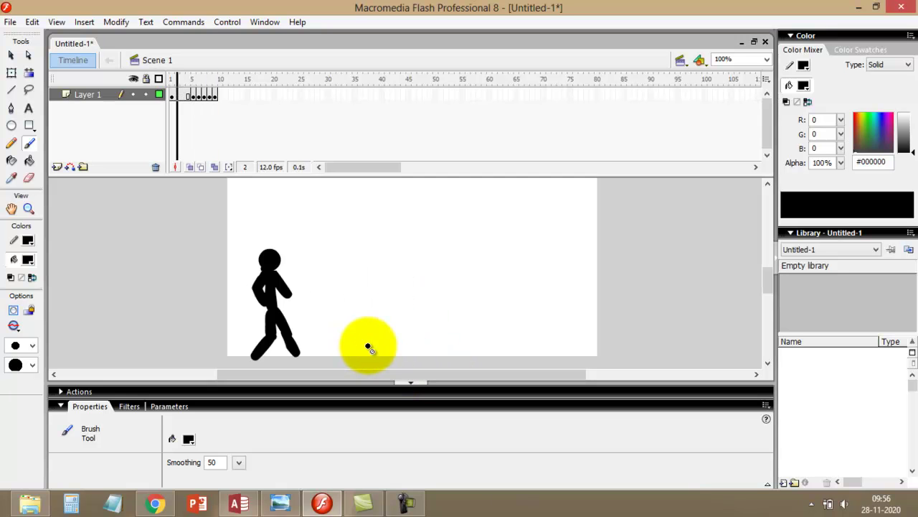
key(Return)
key(Return)
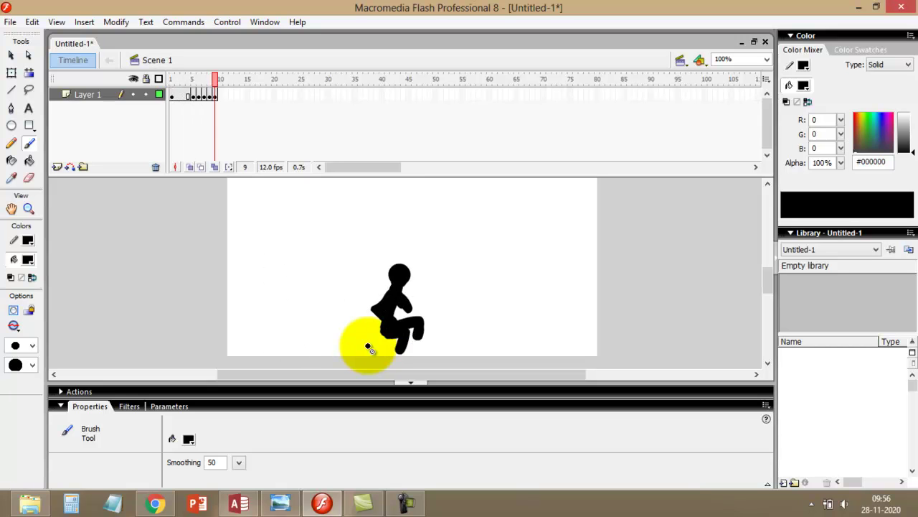
- Hold the pose in frame 8 longer by inserting one frame after it, and play the animation
right_click(209, 94)
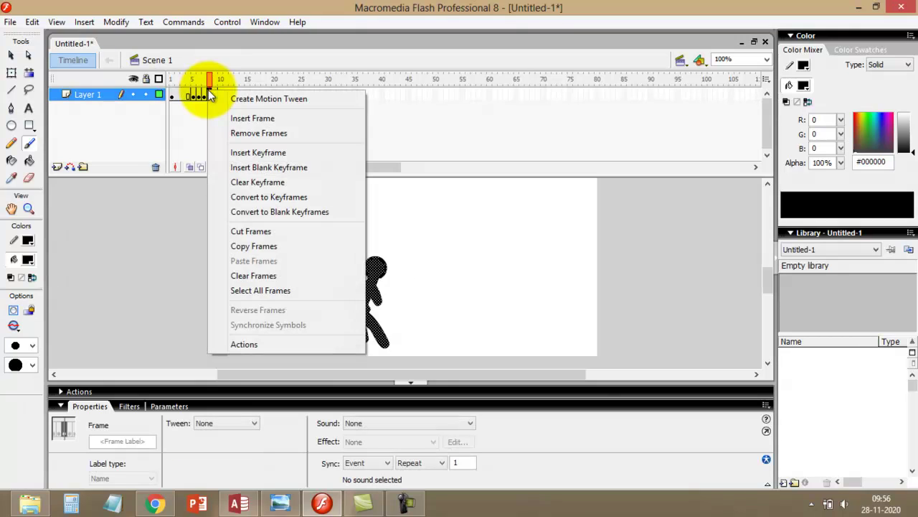
click(244, 118)
key(Return)
click(515, 180)
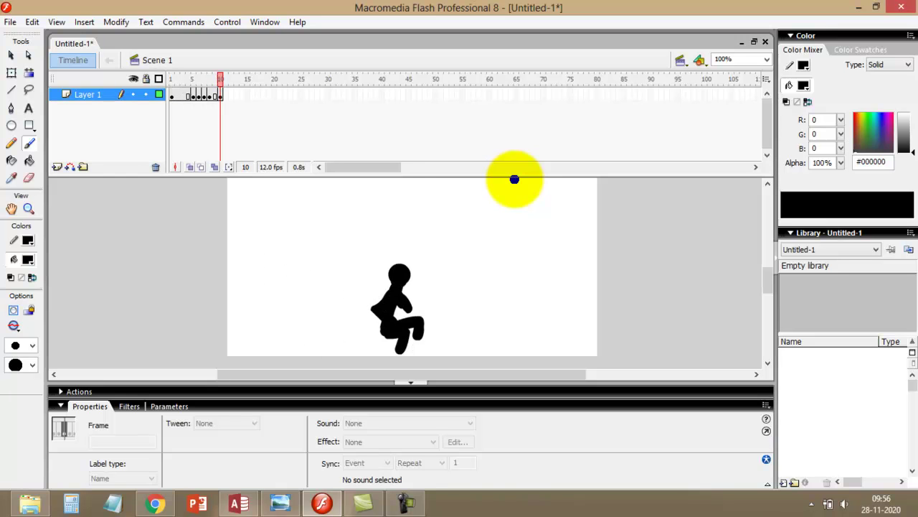
- Insert a keyframe at frame 11 and move the whole figure to X 253.3, Y 280.0
click(221, 96)
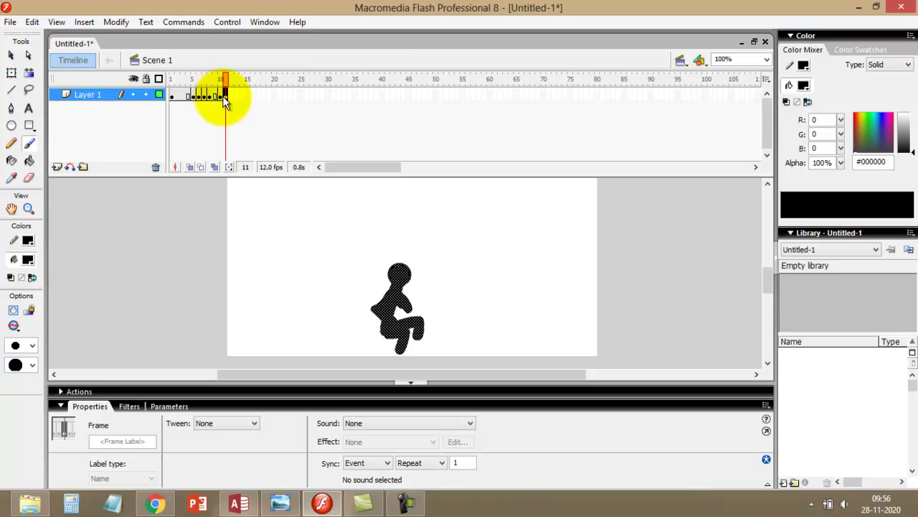
click(10, 56)
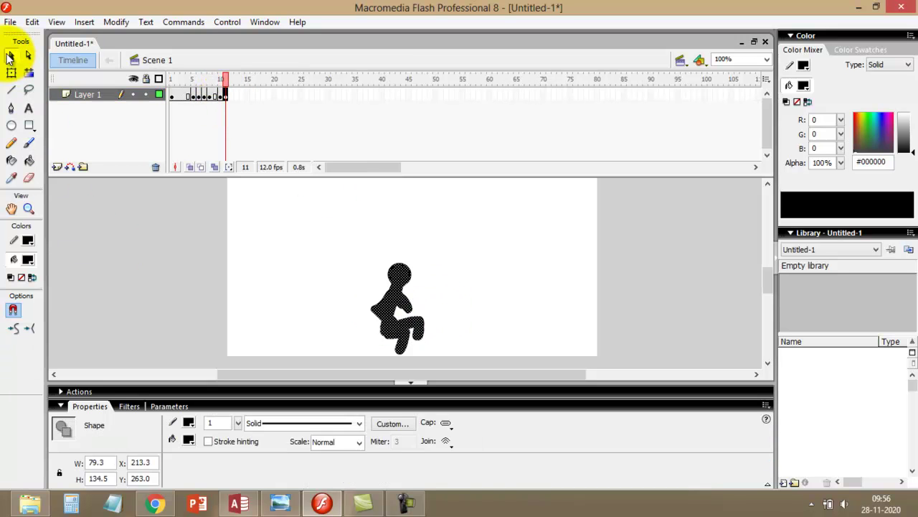
drag(369, 250, 462, 356)
drag(410, 327, 412, 314)
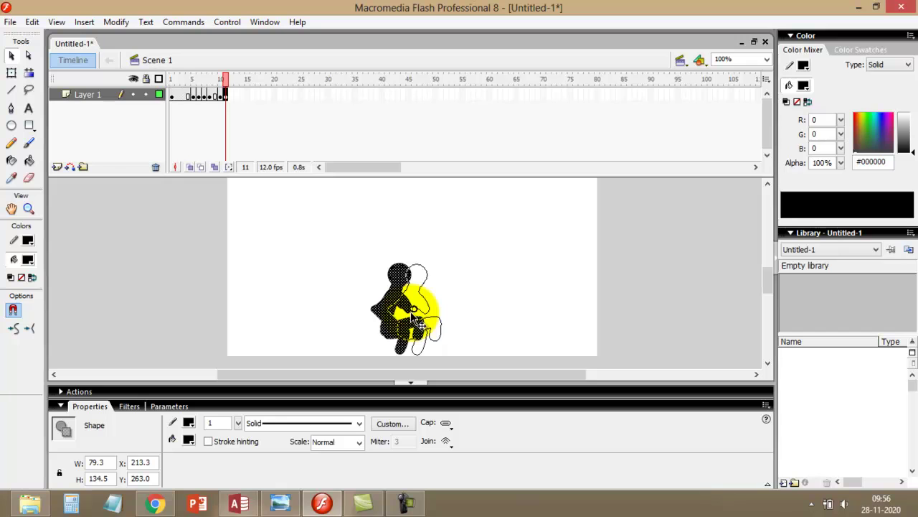
drag(414, 315, 423, 327)
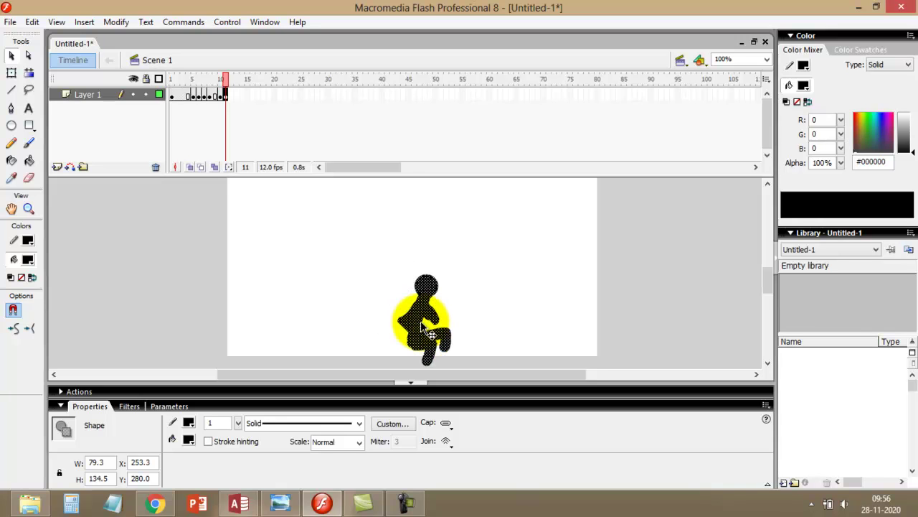
- Erase the torso, arms and legs of the figure in frame 11, leaving only the head
click(32, 179)
mouse_move(457, 347)
mouse_down()
mouse_move(404, 346)
mouse_move(390, 362)
mouse_move(461, 353)
mouse_move(432, 330)
mouse_move(448, 329)
mouse_move(420, 308)
mouse_up()
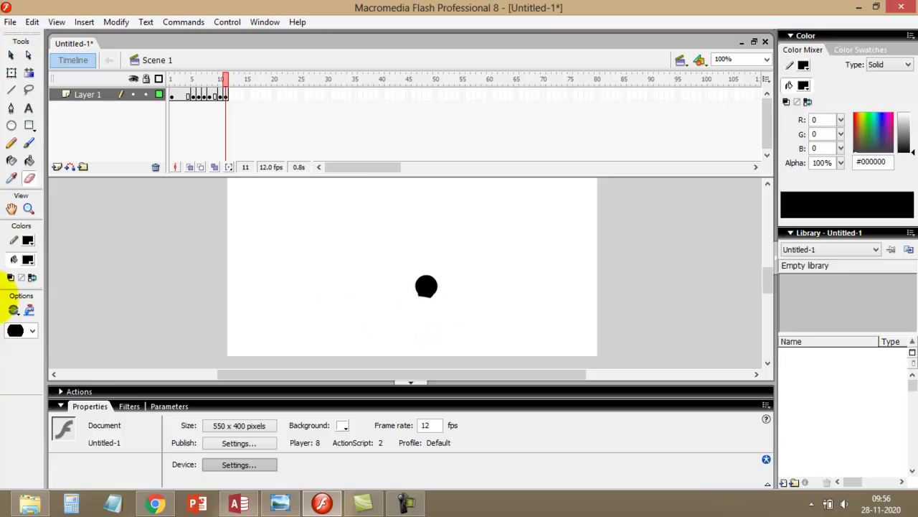
- Rename the figure's layer as "stick man"
double_click(89, 95)
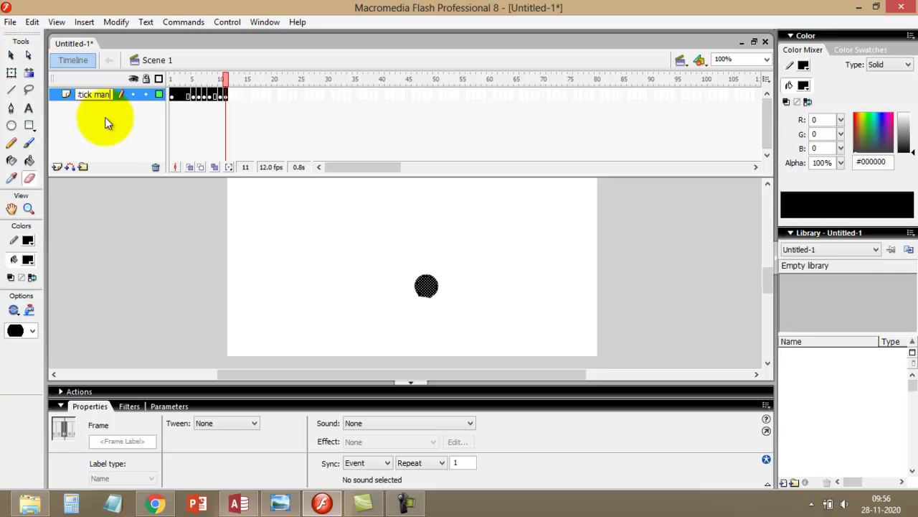
text(stick man)
click(105, 117)
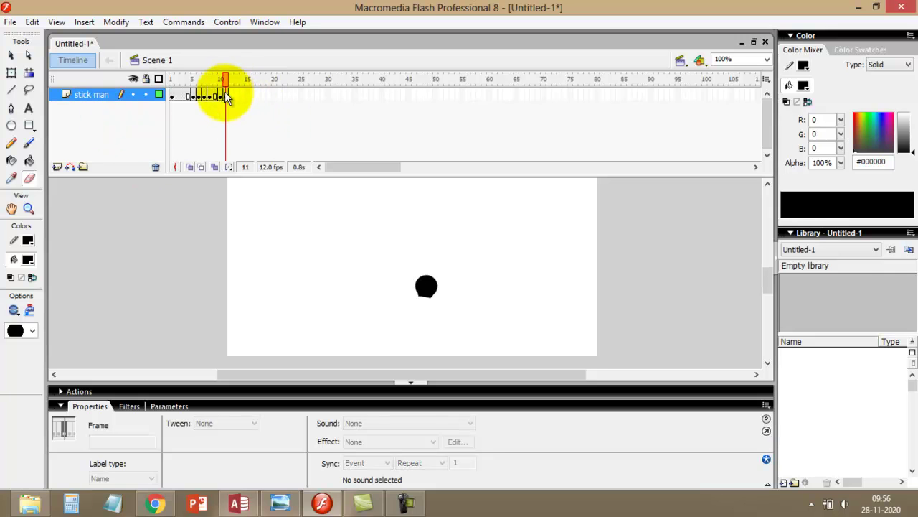
- Try to brush a leaning torso, two bent arms and bent legs below the head in frame 11, and undo the strokes
click(225, 96)
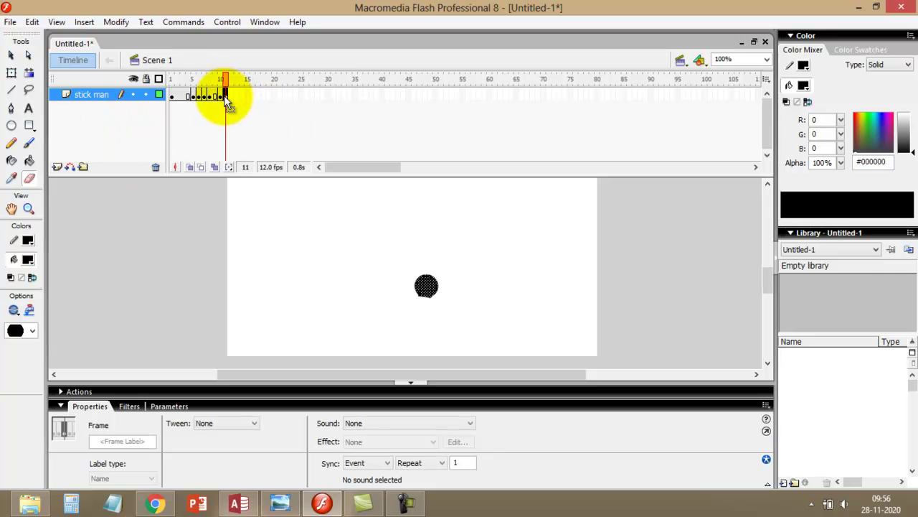
click(29, 143)
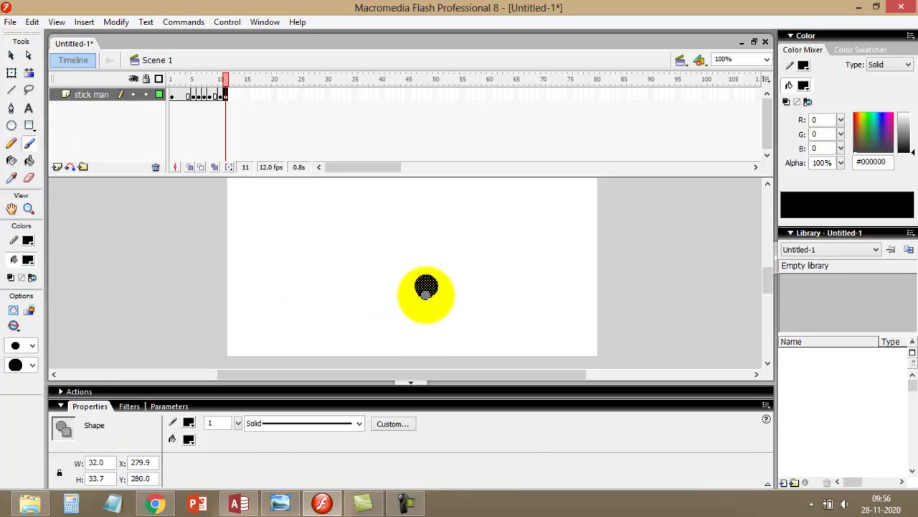
mouse_move(422, 297)
mouse_down()
mouse_move(403, 338)
mouse_move(408, 319)
mouse_move(394, 332)
mouse_move(418, 307)
mouse_move(429, 325)
mouse_move(451, 316)
mouse_up()
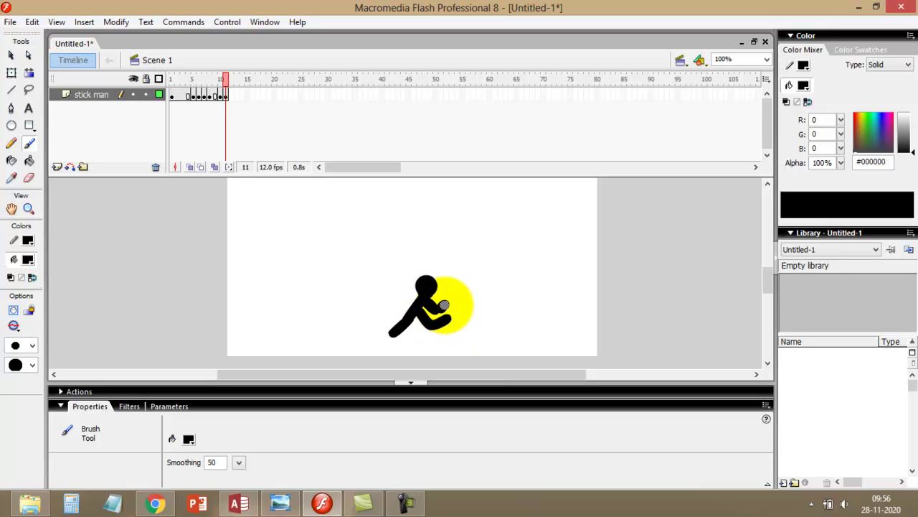
mouse_move(394, 337)
mouse_down()
mouse_move(414, 343)
mouse_move(404, 349)
mouse_move(389, 332)
mouse_move(405, 330)
mouse_up()
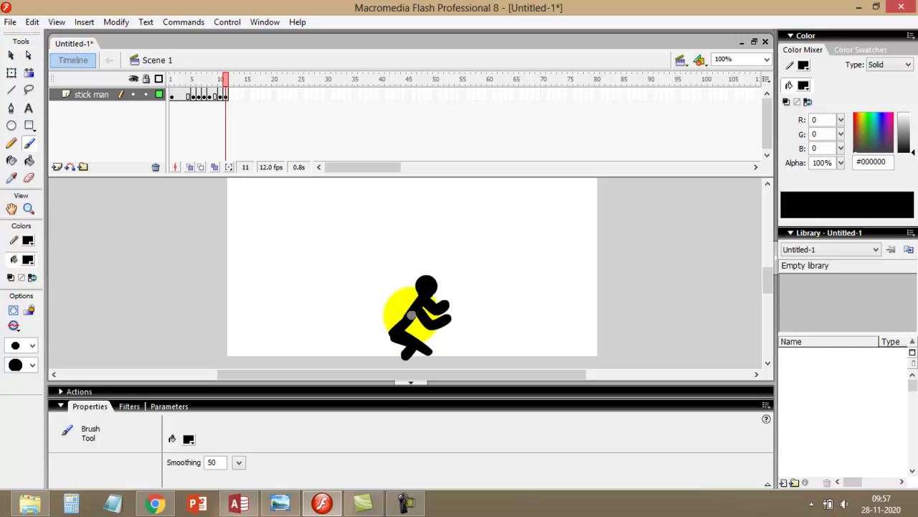
key(ctrl)
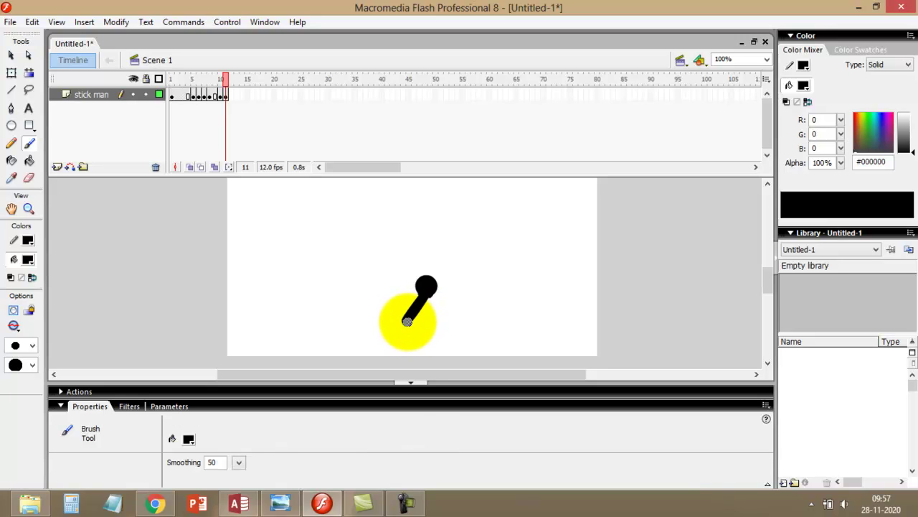
- Brush a crouched torso, bent legs, a bent arm and a forward-stretched arm below the head in frame 11, and play the animation
mouse_move(407, 321)
mouse_down()
mouse_move(418, 328)
mouse_move(412, 344)
mouse_move(437, 347)
mouse_move(436, 314)
mouse_move(424, 308)
mouse_up()
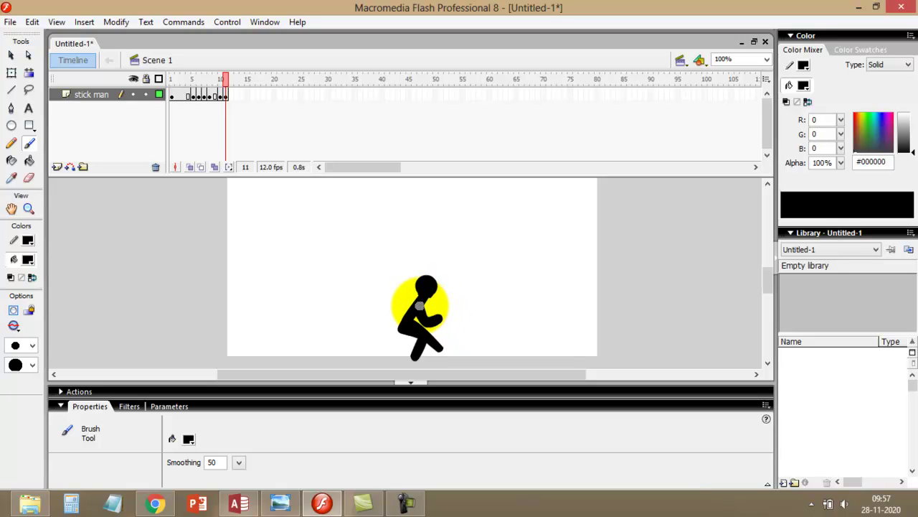
drag(434, 310, 465, 307)
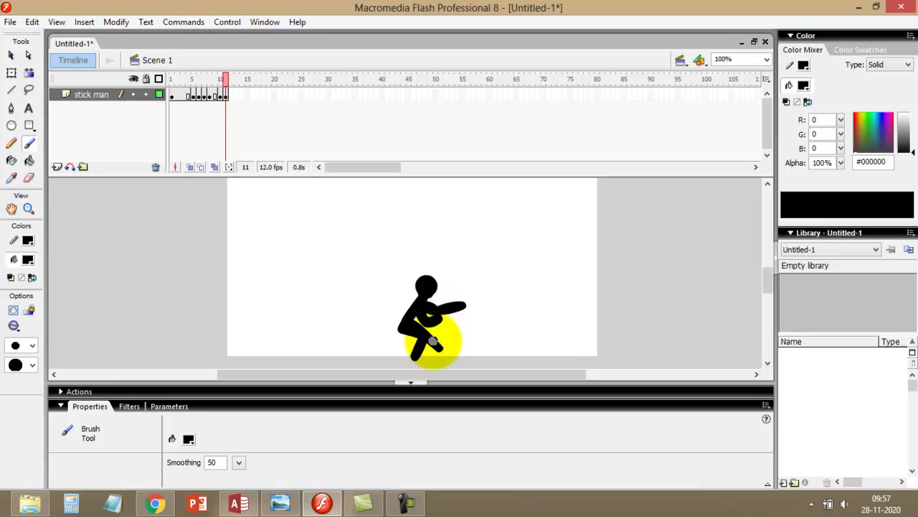
key(Return)
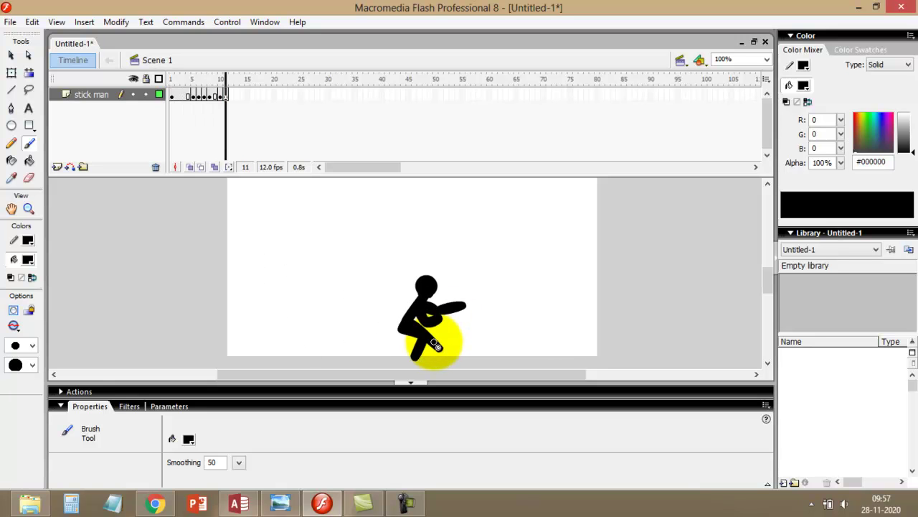
key(Return)
key(Return)
key(Return)
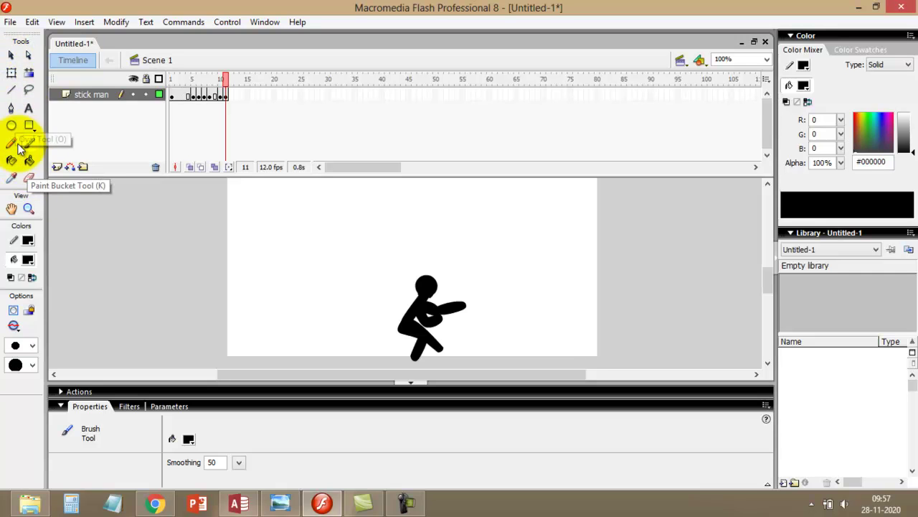
- Move the whole figure in frame 11 forward to X 271.4, Y 280.0, and play the animation
click(11, 56)
drag(379, 256, 424, 318)
key(Return)
key(Return)
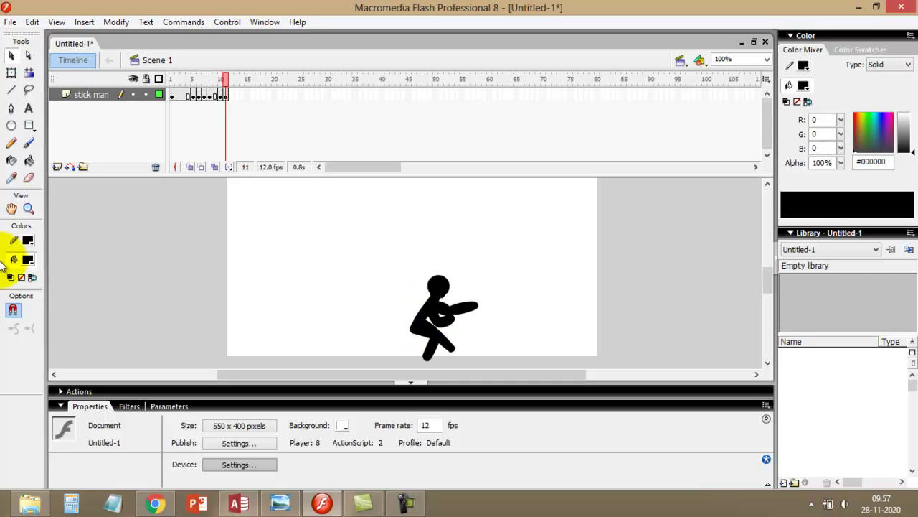
- Try to erase the front lower leg of the figure in frame 11 and change the fill colour to white
click(29, 178)
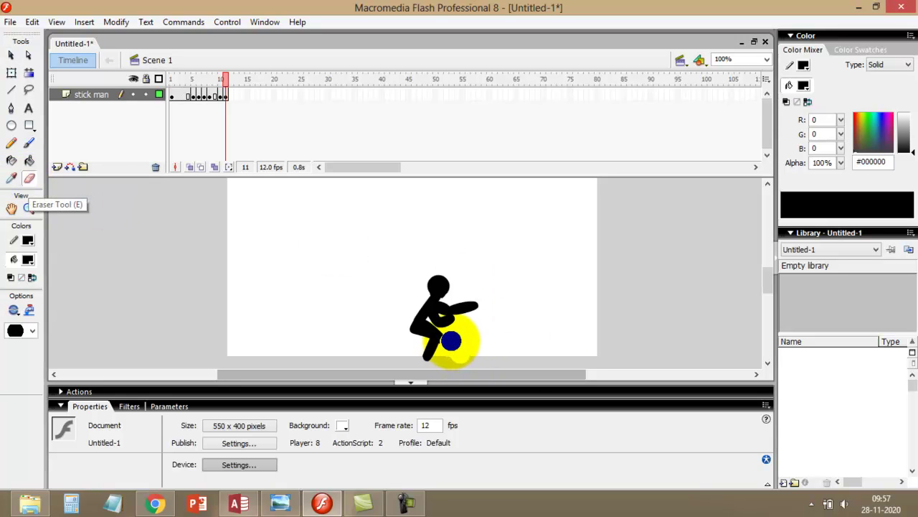
click(29, 142)
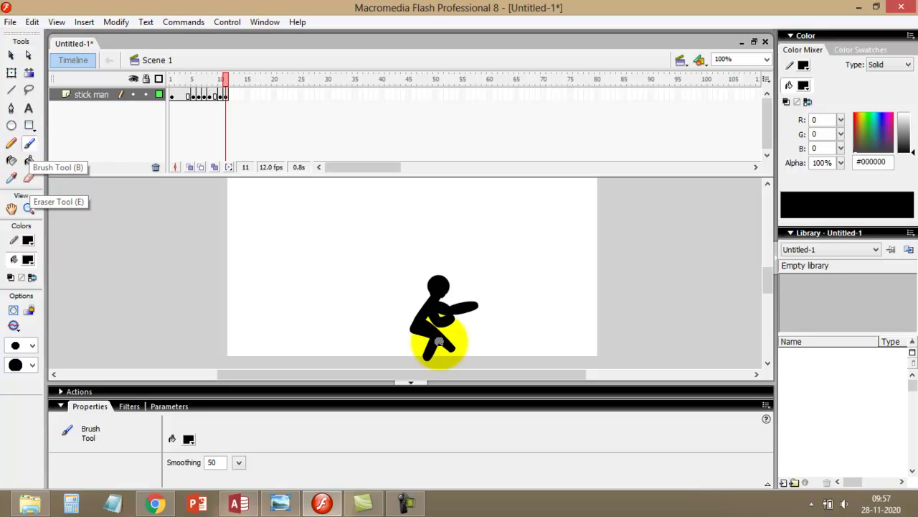
click(29, 177)
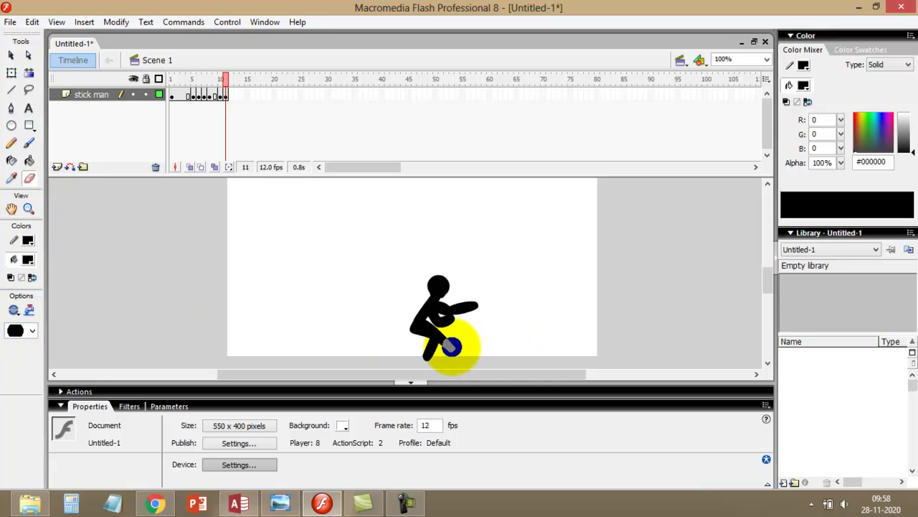
click(29, 261)
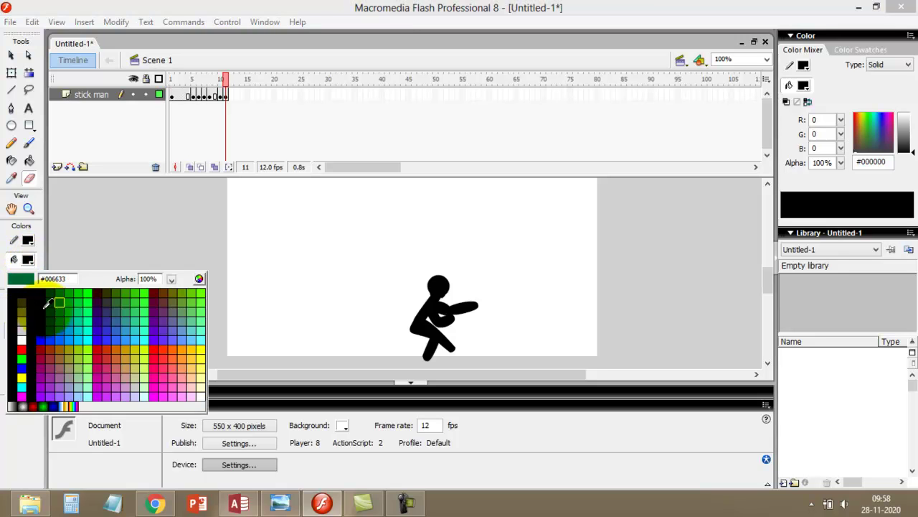
click(23, 348)
click(28, 260)
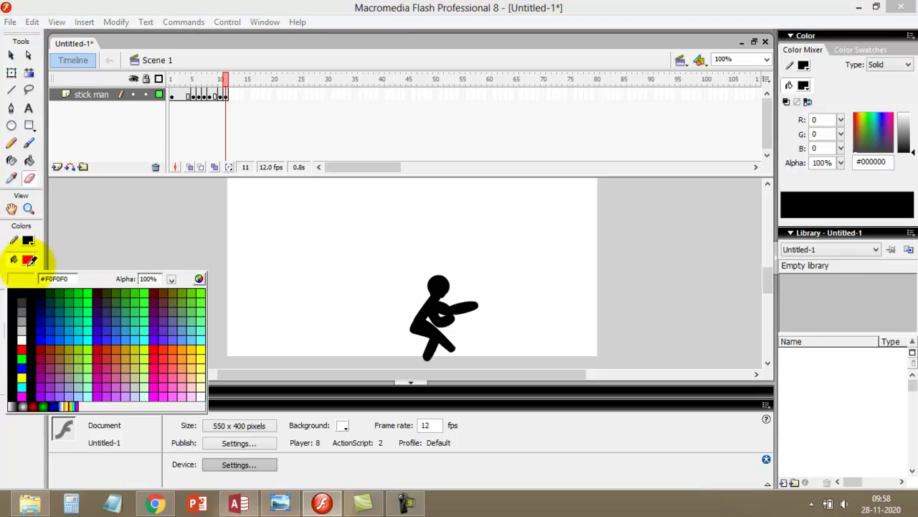
click(22, 337)
mouse_move(455, 348)
mouse_down()
mouse_move(447, 338)
mouse_move(450, 346)
mouse_up()
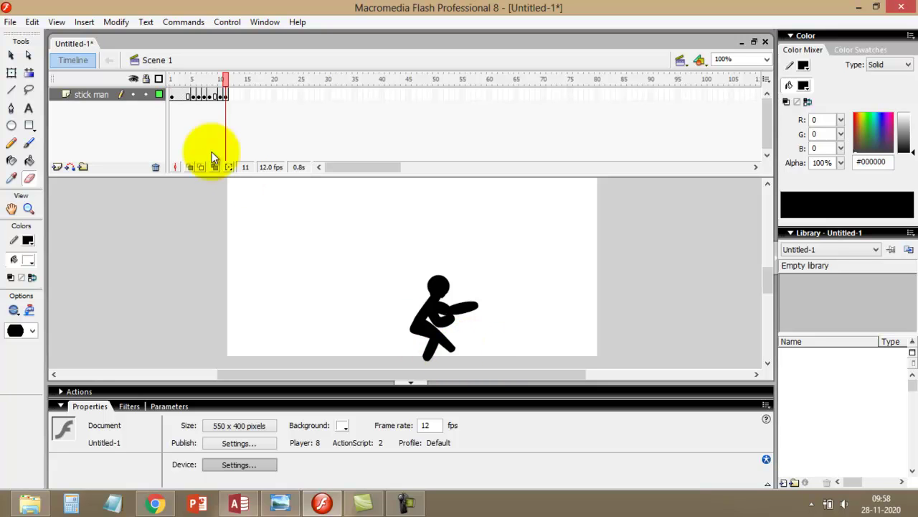
- Erase the front lower leg in frame 11, and brush a black lower leg bent backward behind the figure
click(226, 97)
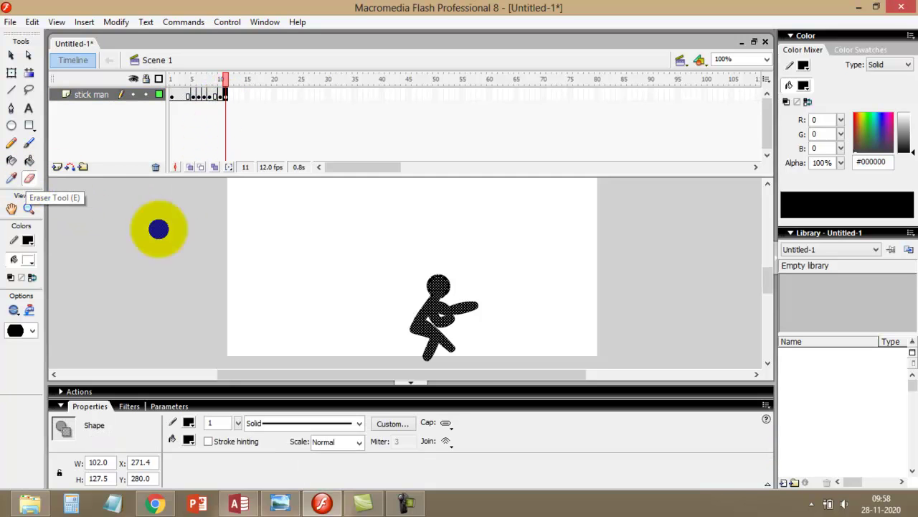
click(472, 370)
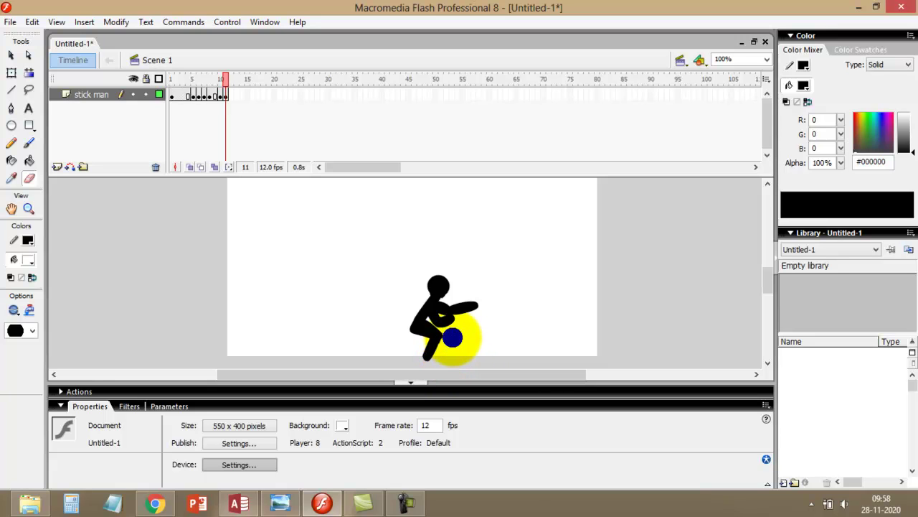
click(28, 142)
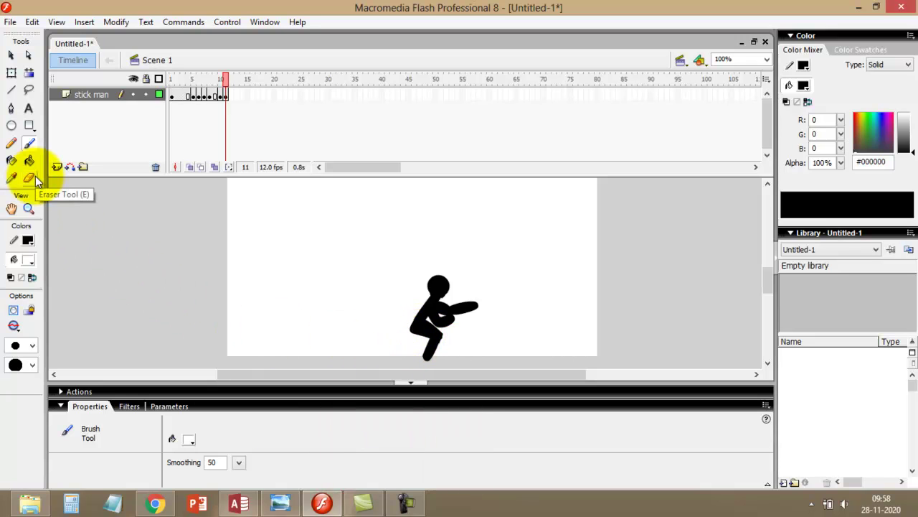
click(30, 259)
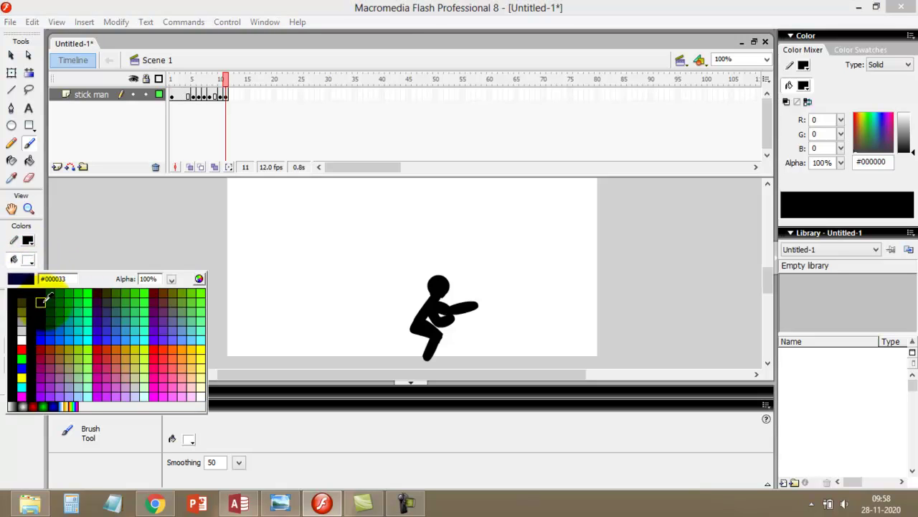
click(22, 296)
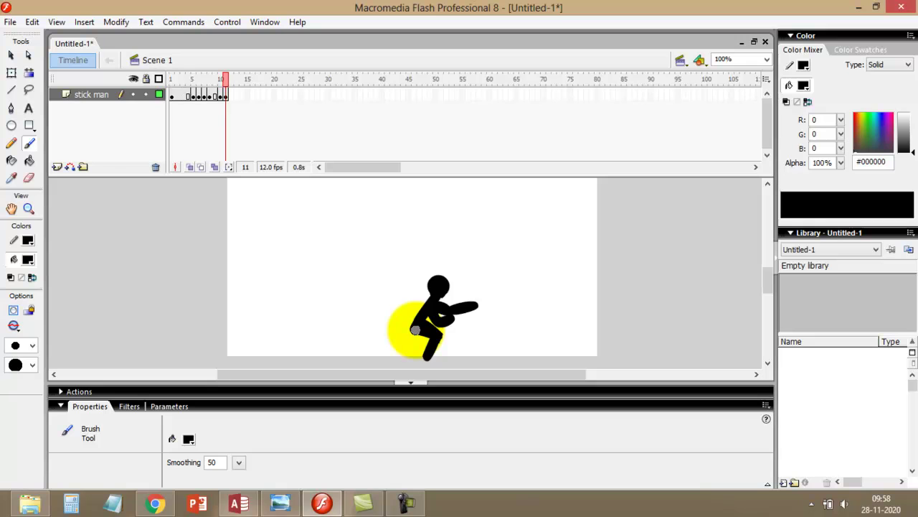
drag(427, 337, 406, 355)
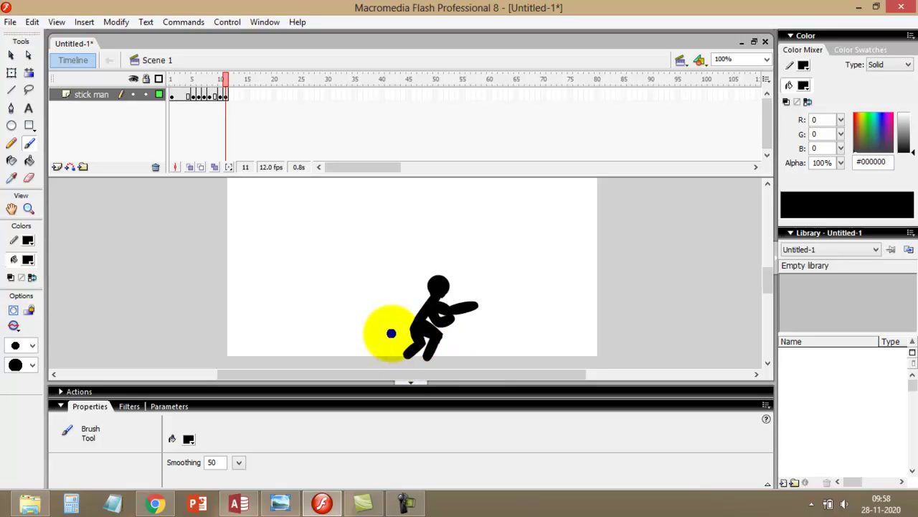
- Play the animation and replace the outstretched forearm in frame 11 with a shorter brushed one
key(Return)
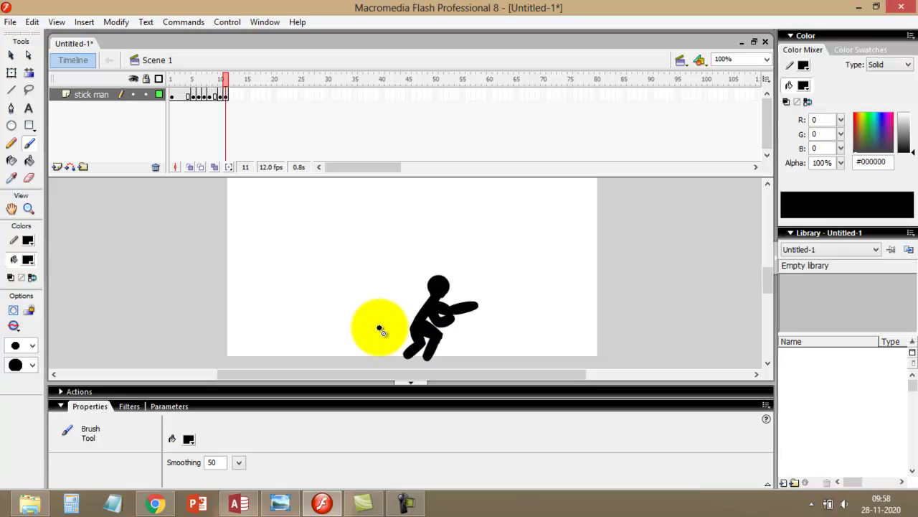
click(28, 178)
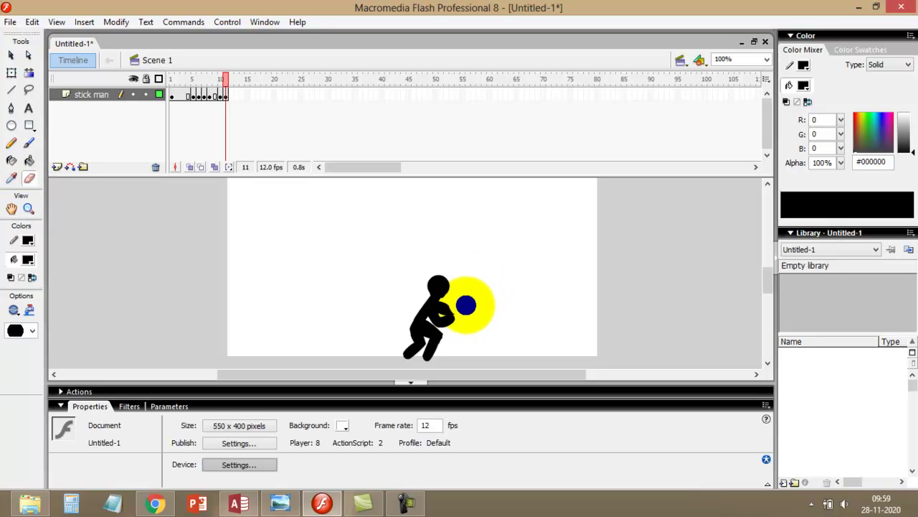
click(29, 143)
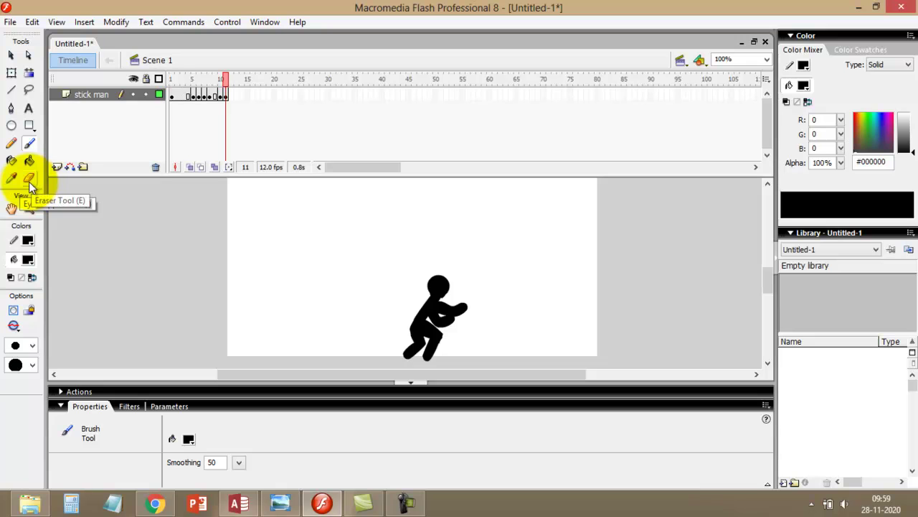
- Insert a keyframe at frame 12 and erase the figure's torso, arms and legs, leaving only the head
key(period)
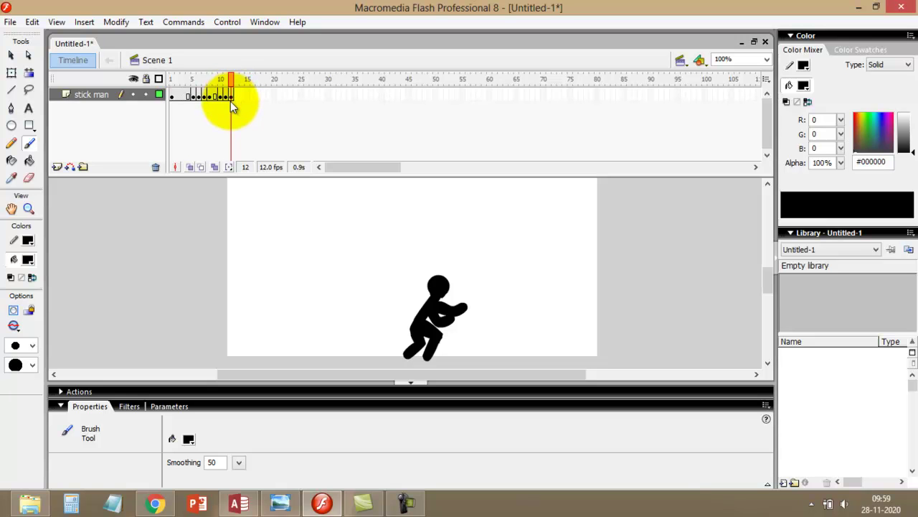
click(231, 101)
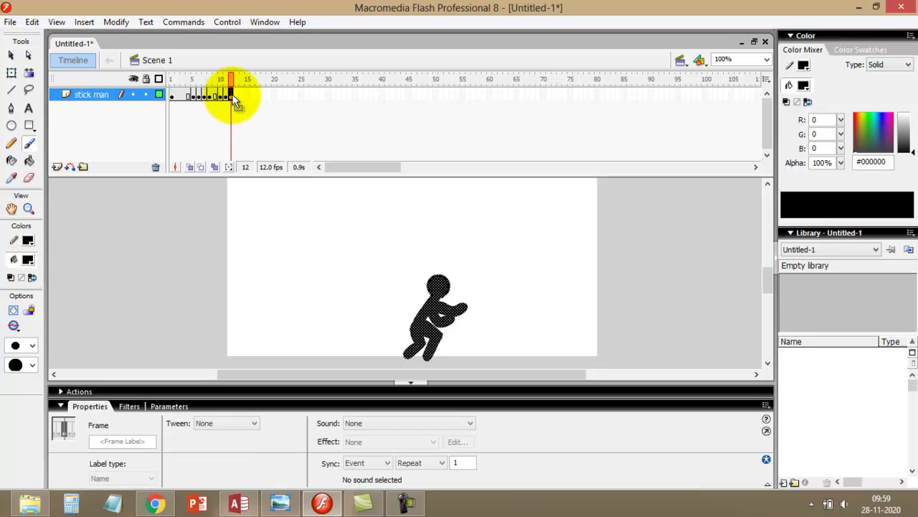
click(206, 141)
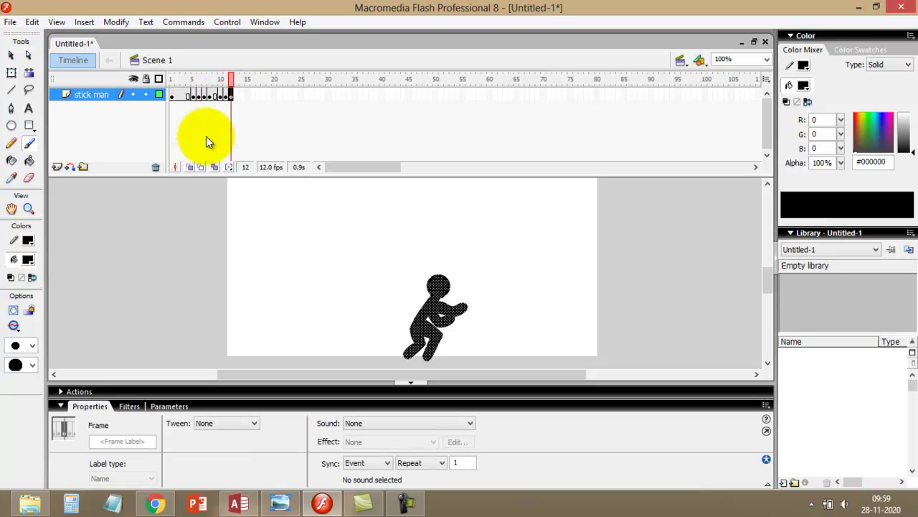
click(29, 178)
mouse_move(442, 287)
mouse_down()
mouse_move(420, 318)
mouse_move(430, 297)
mouse_move(447, 308)
mouse_move(440, 354)
mouse_move(281, 308)
mouse_up()
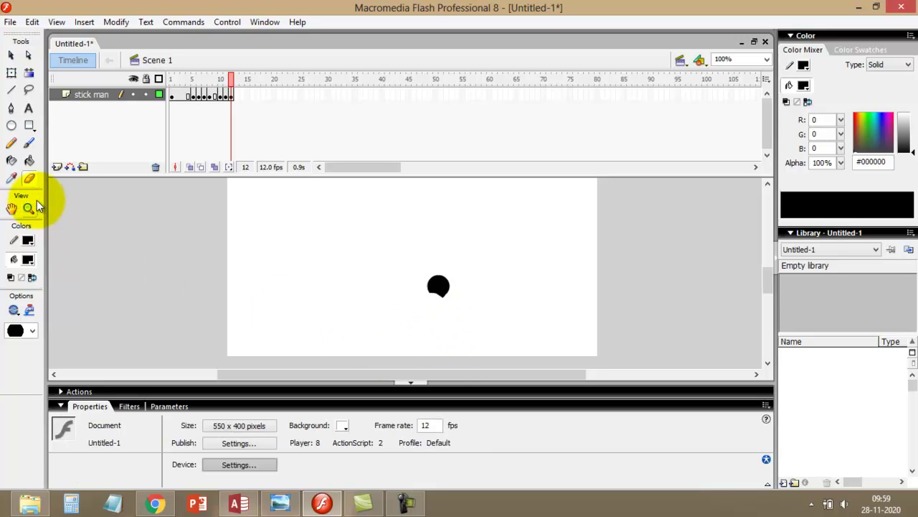
- Move the head in frame 12 forward and up to X 334.9, Y 262.0
click(10, 55)
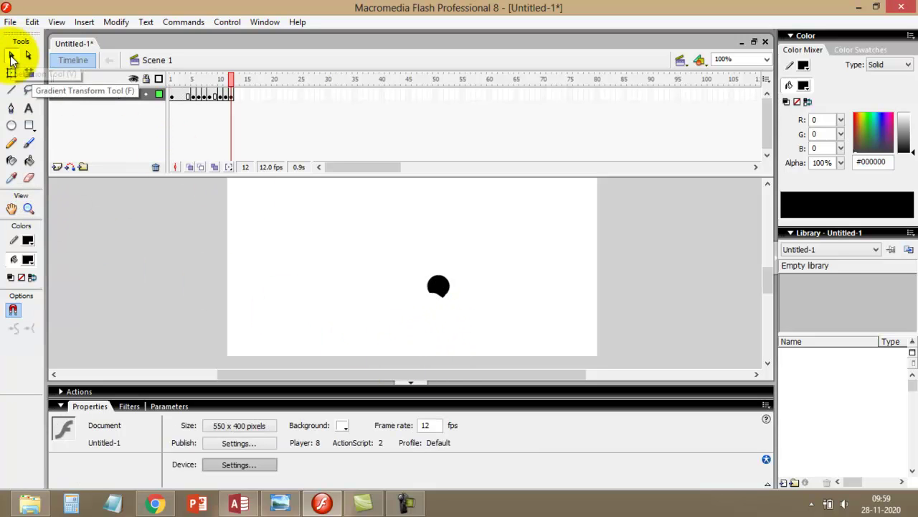
click(429, 285)
drag(406, 262, 486, 346)
drag(443, 294, 471, 284)
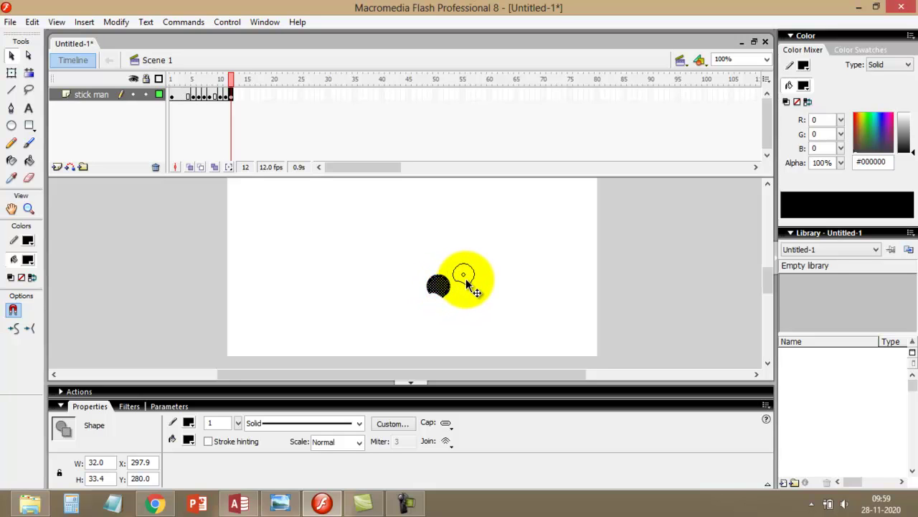
- Try to brush an upright torso and two striding legs below the head in frame 12, and undo the strokes
click(28, 144)
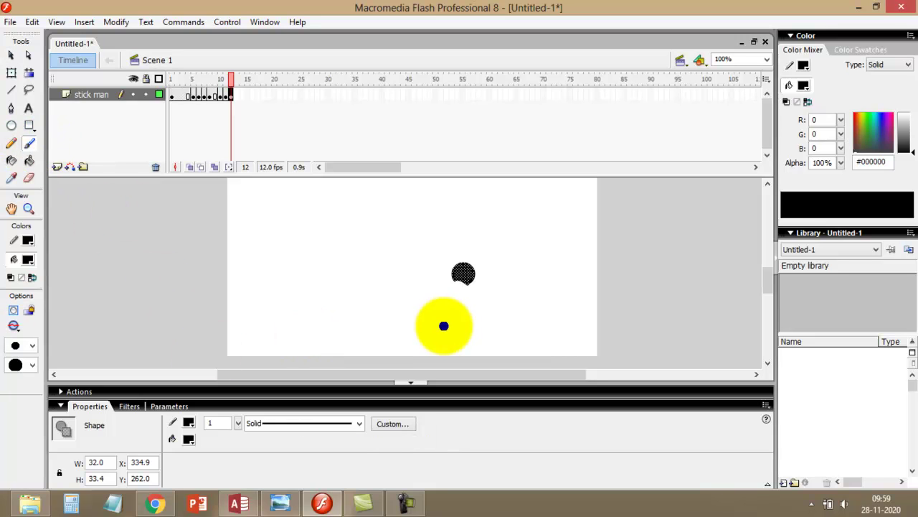
click(459, 277)
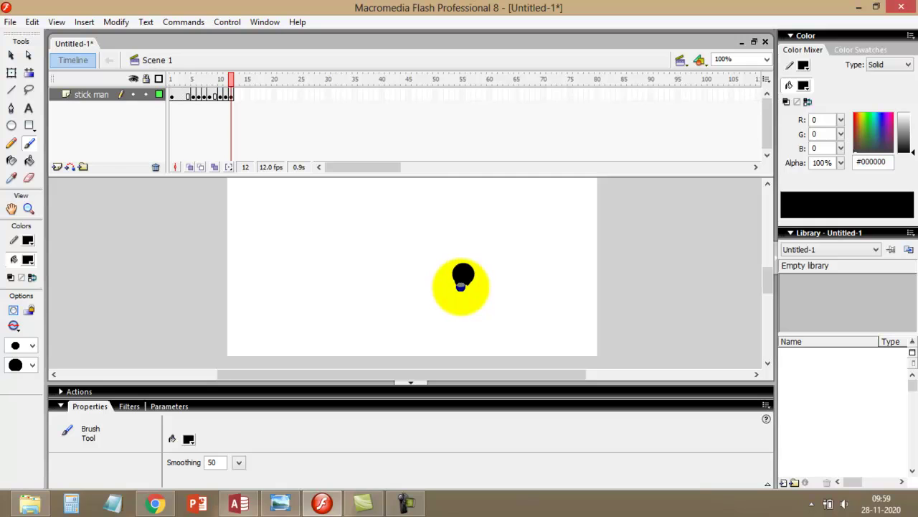
mouse_move(460, 286)
mouse_down()
mouse_move(449, 354)
mouse_move(459, 328)
mouse_move(469, 353)
mouse_up()
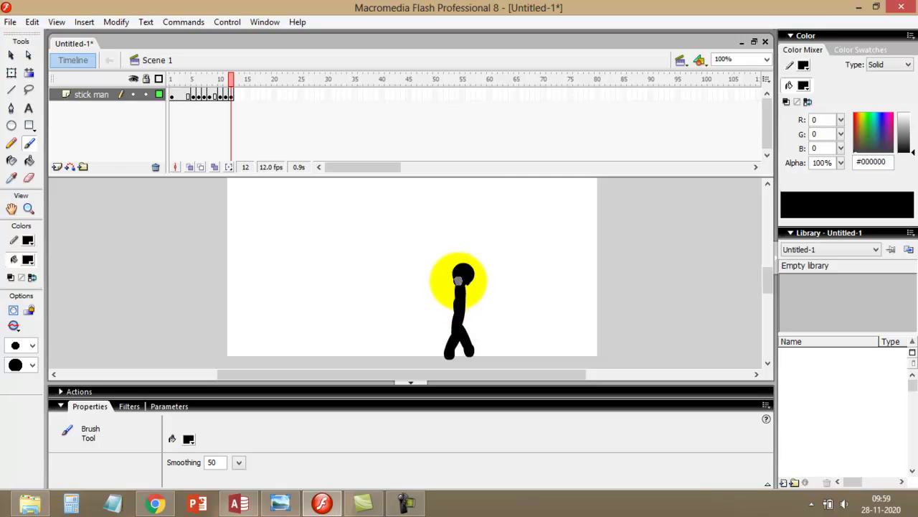
key(ctrl+z)
key(ctrl+z)
key(ctrl+z)
key(ctrl+z)
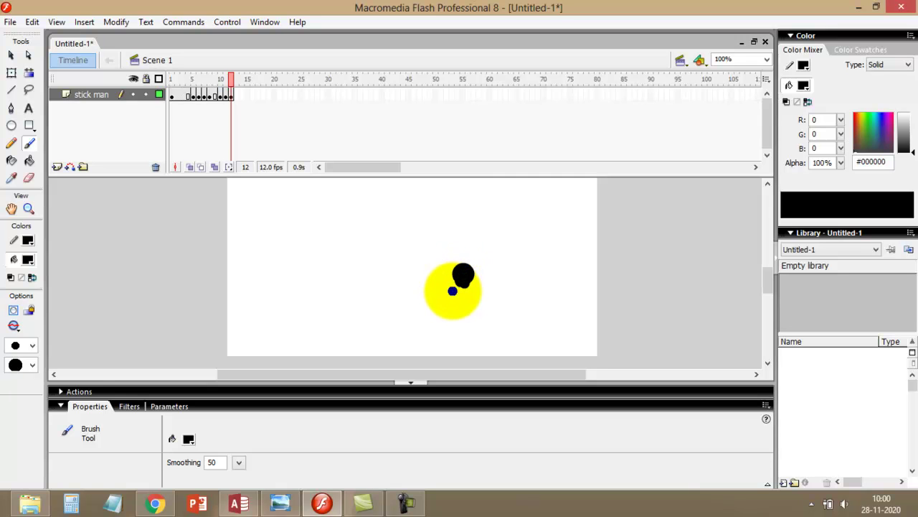
- Brush an upright torso, two legs and two bent arms below the head in frame 12
mouse_move(463, 281)
mouse_down()
mouse_move(451, 341)
mouse_move(458, 332)
mouse_up()
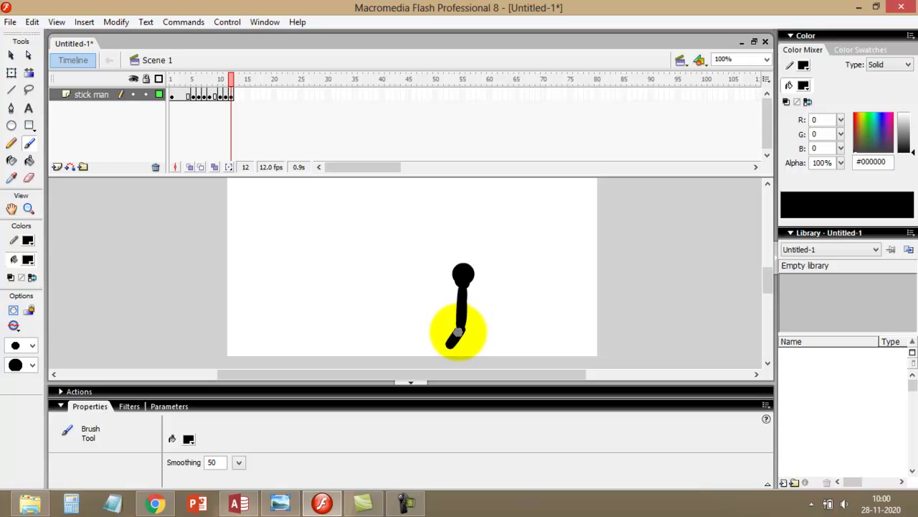
key(ctrl+z)
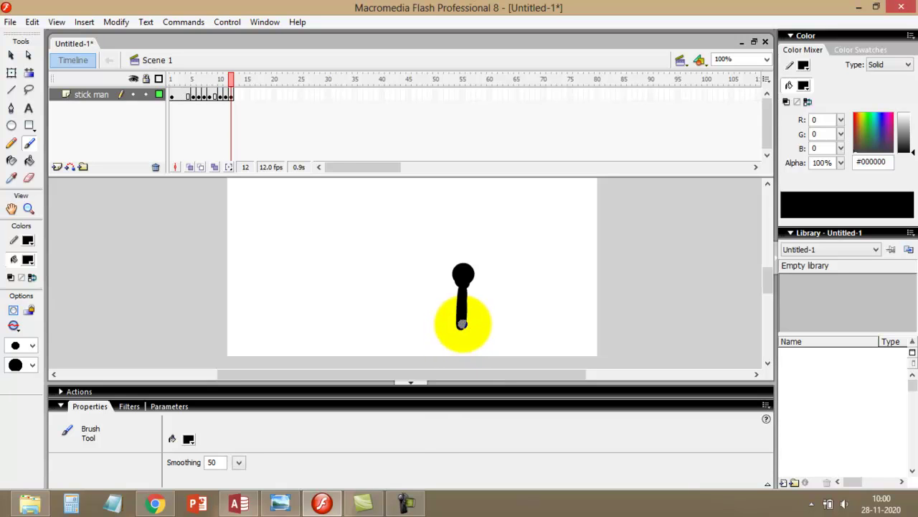
mouse_move(461, 328)
mouse_down()
mouse_move(471, 355)
mouse_move(459, 327)
mouse_move(452, 355)
mouse_up()
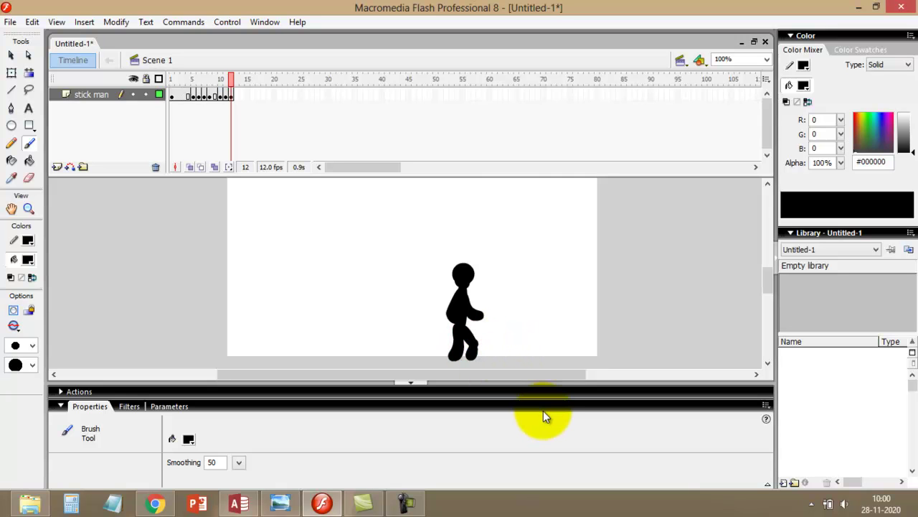
- Insert a keyframe at frame 13 and move the whole figure forward and up to X 344.4, Y 247.0
key(Return)
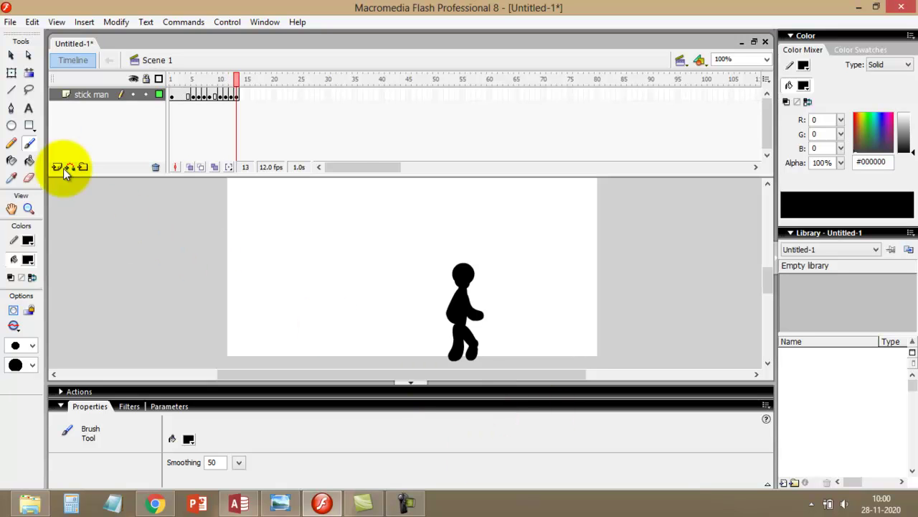
click(8, 57)
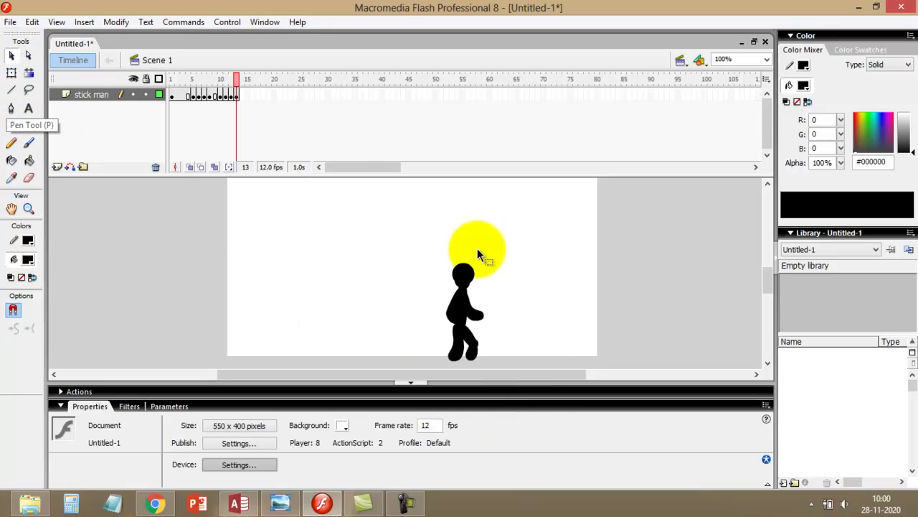
drag(427, 241, 506, 369)
drag(470, 311, 483, 300)
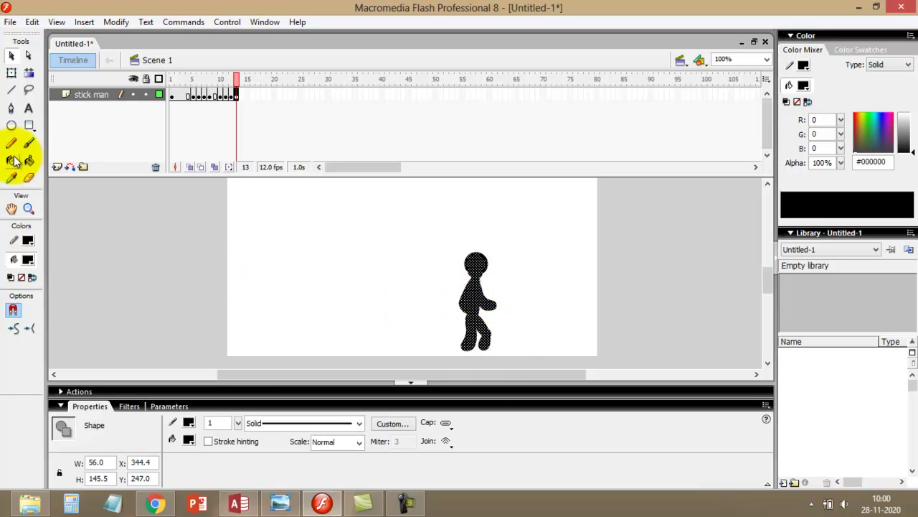
- Erase the figure's torso, arms and legs in frame 13, leaving only the head
click(28, 142)
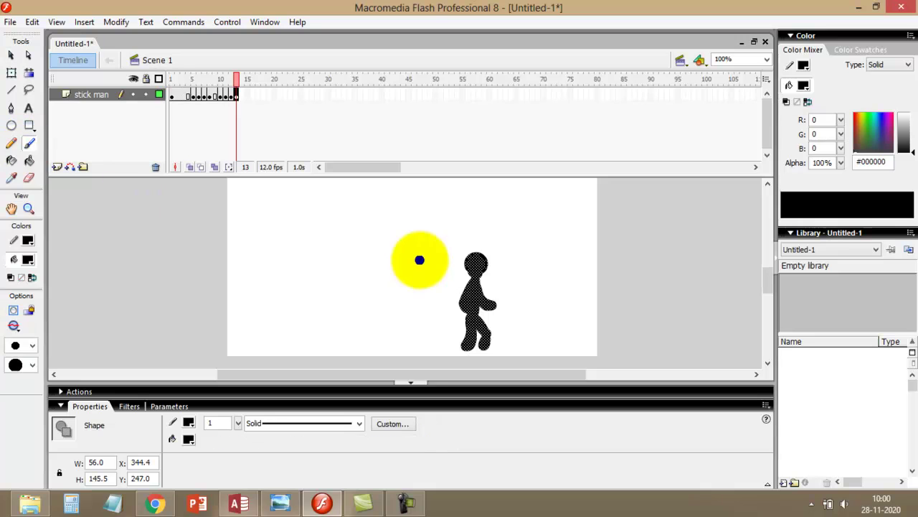
click(29, 178)
drag(502, 315, 471, 288)
drag(450, 328, 500, 348)
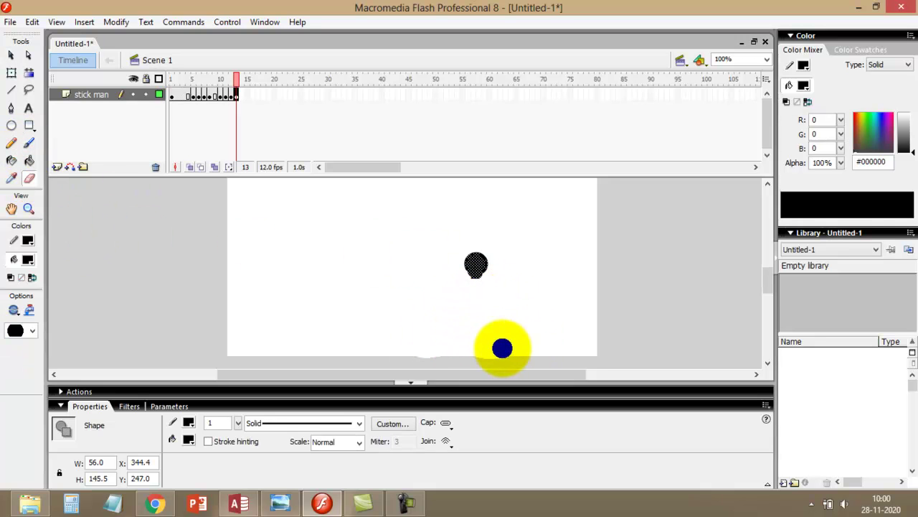
- Try to brush a torso and two legs below the head in frame 13, and undo the strokes
click(28, 143)
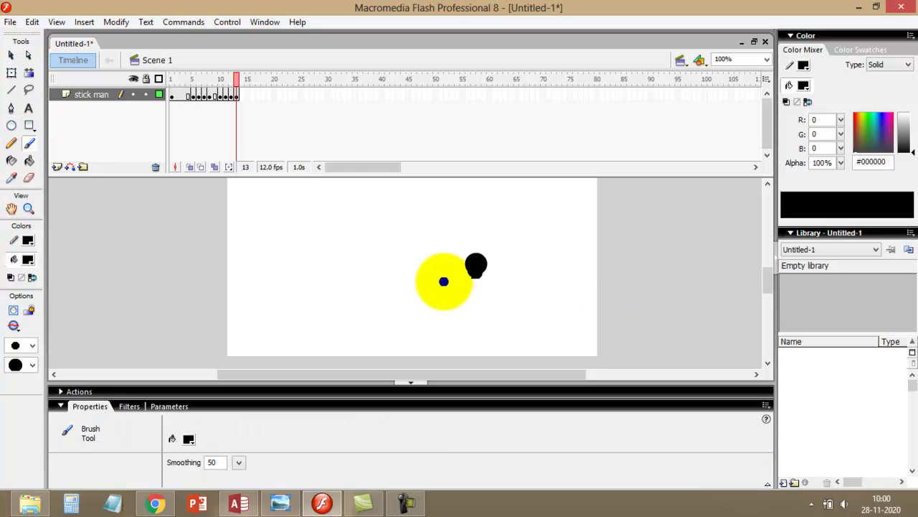
drag(476, 279, 479, 344)
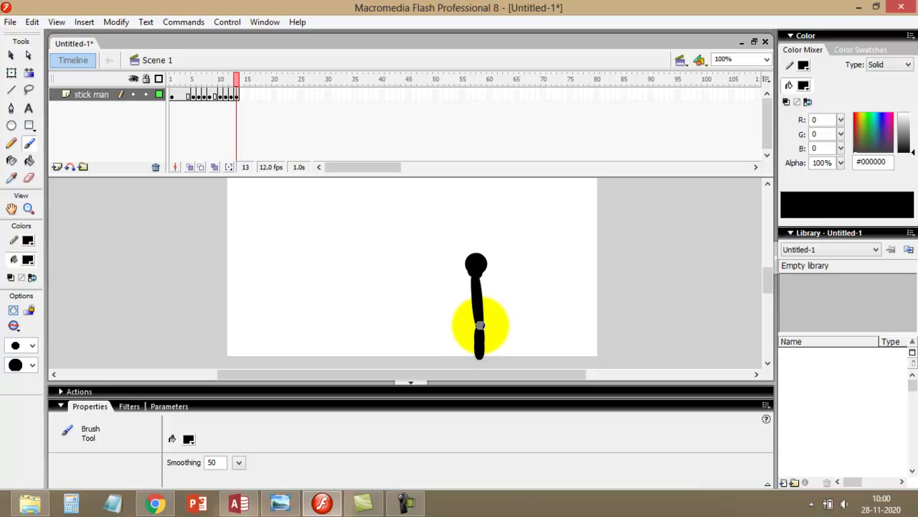
drag(486, 335, 495, 354)
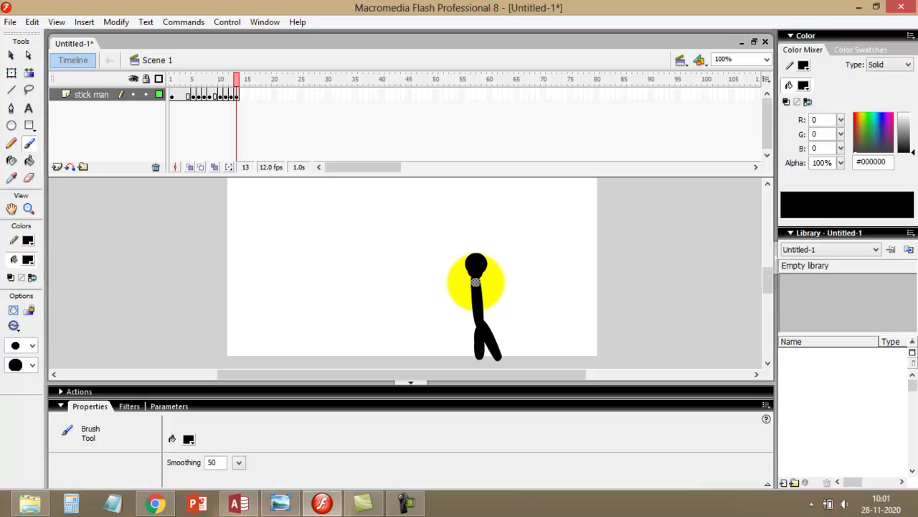
key(ctrl+z)
key(ctrl+z)
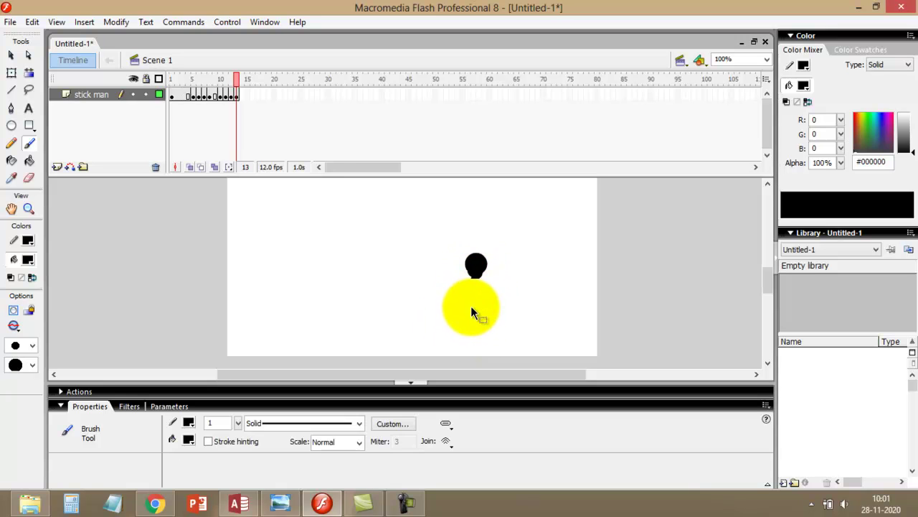
- Brush an upright torso, two short legs and two arms below the head in frame 13, and play the animation
key(b)
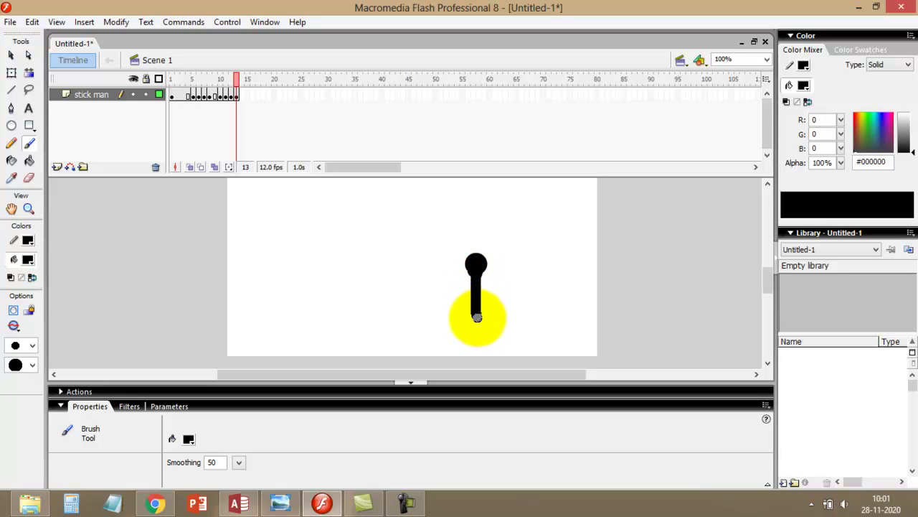
drag(476, 319, 475, 327)
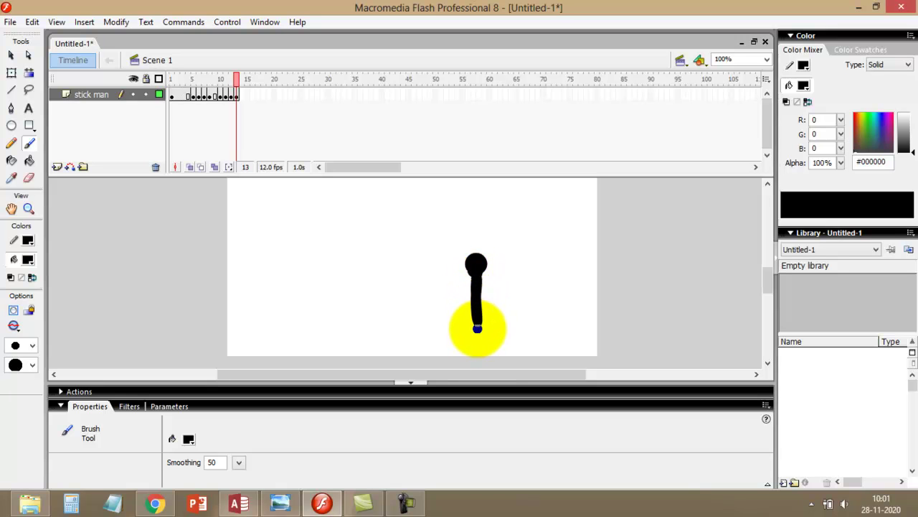
drag(477, 322, 488, 355)
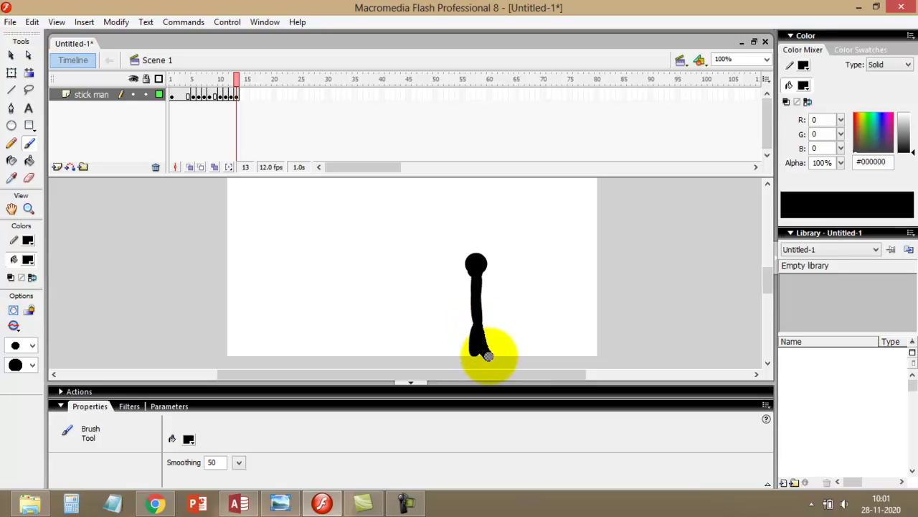
key(ctrl+z)
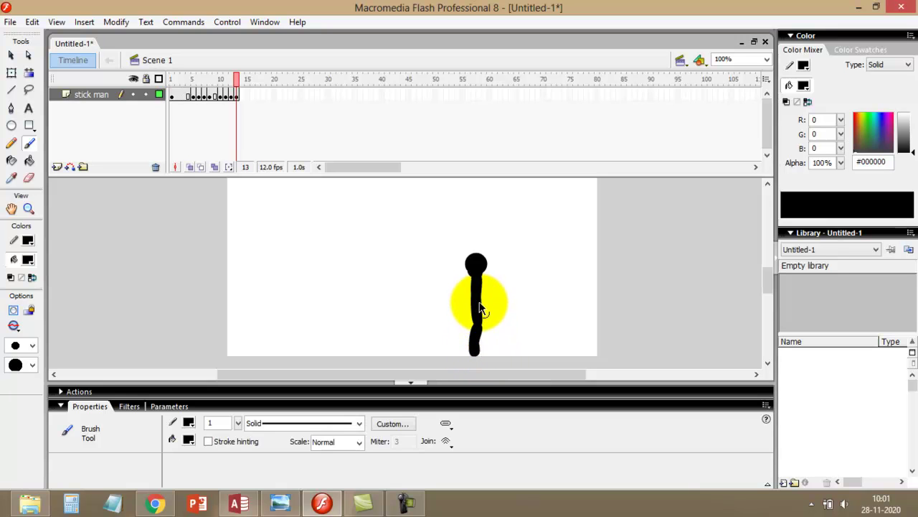
drag(479, 327, 492, 352)
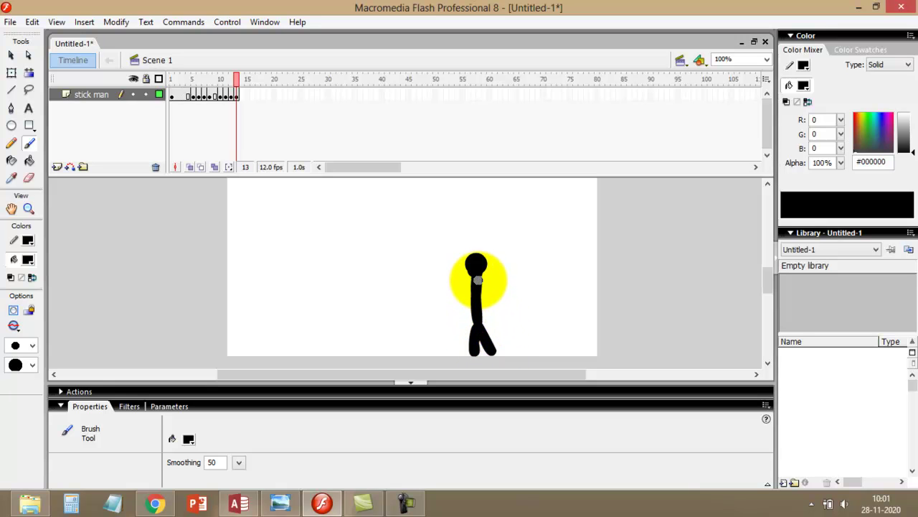
drag(477, 278, 466, 317)
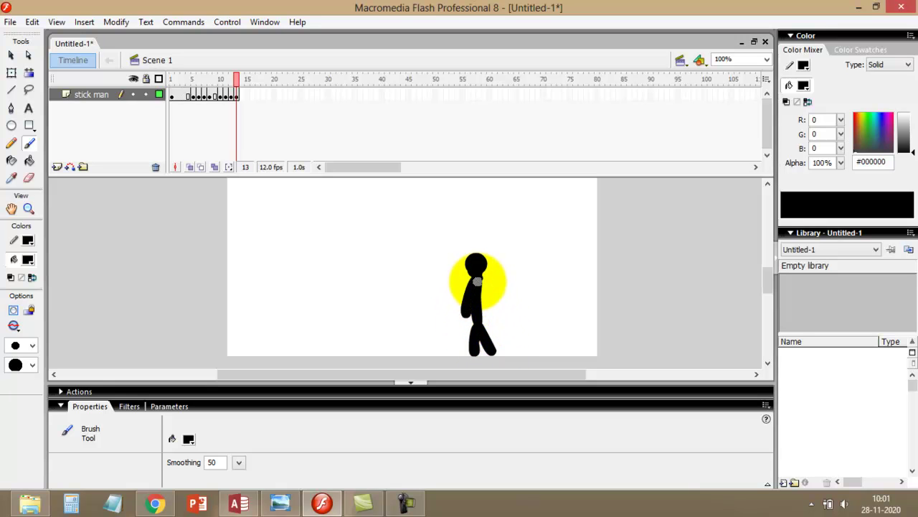
drag(470, 277, 488, 305)
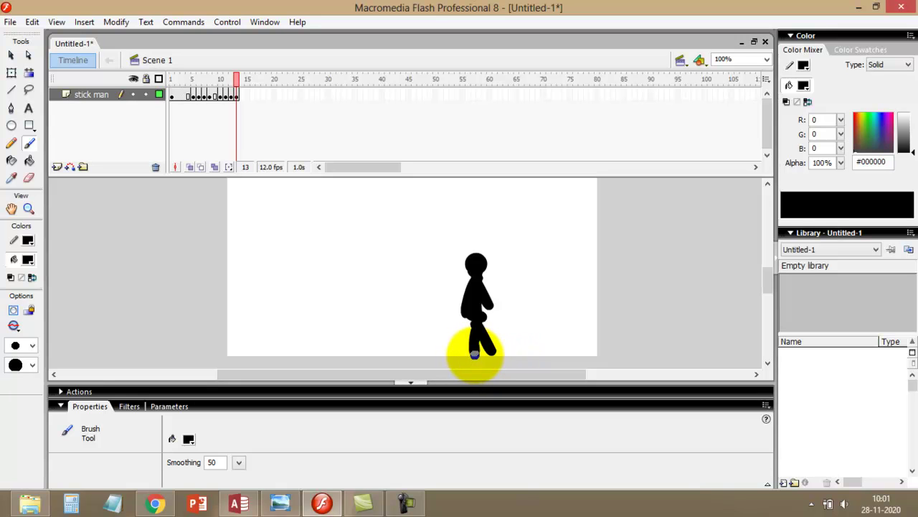
key(Return)
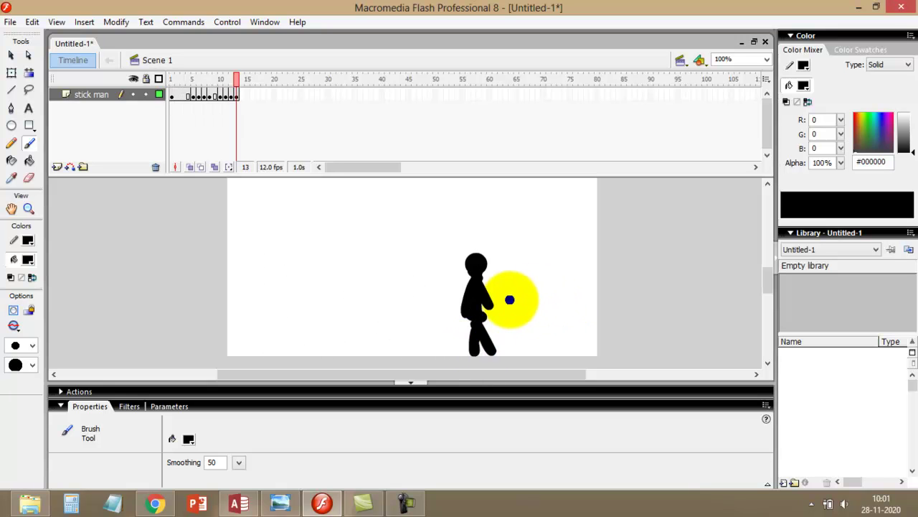
key(Return)
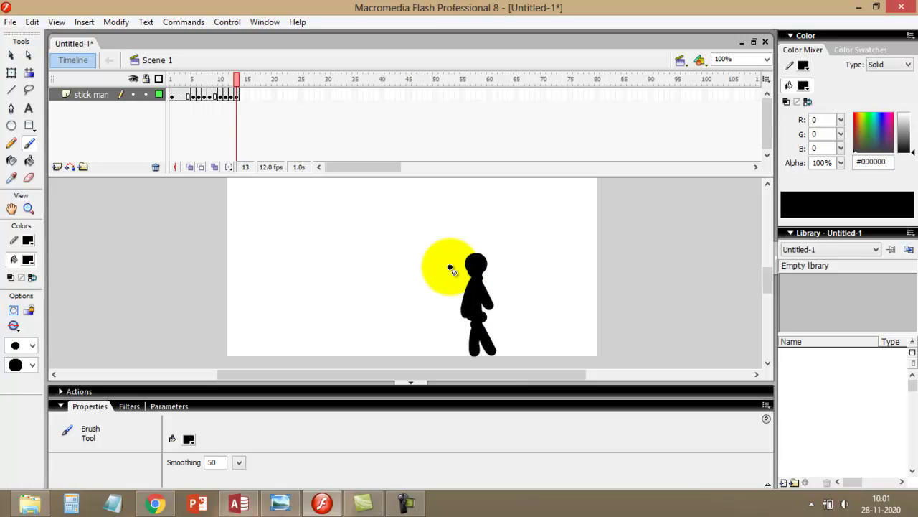
- Raise the figure in frame 13 to X 351.1, Y 223.0 and brush a lower leg onto the end of each leg
click(11, 54)
mouse_move(424, 251)
mouse_down()
mouse_move(543, 375)
mouse_move(471, 303)
mouse_move(475, 288)
mouse_up()
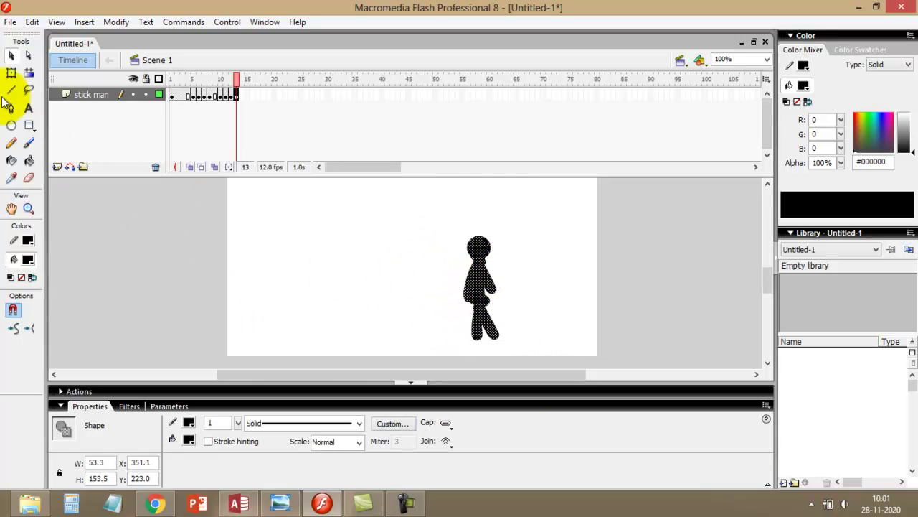
click(28, 143)
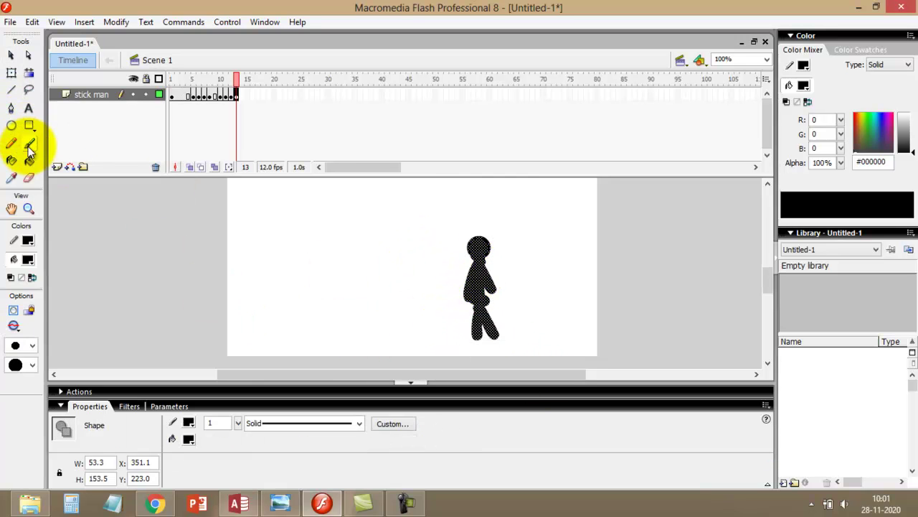
click(473, 351)
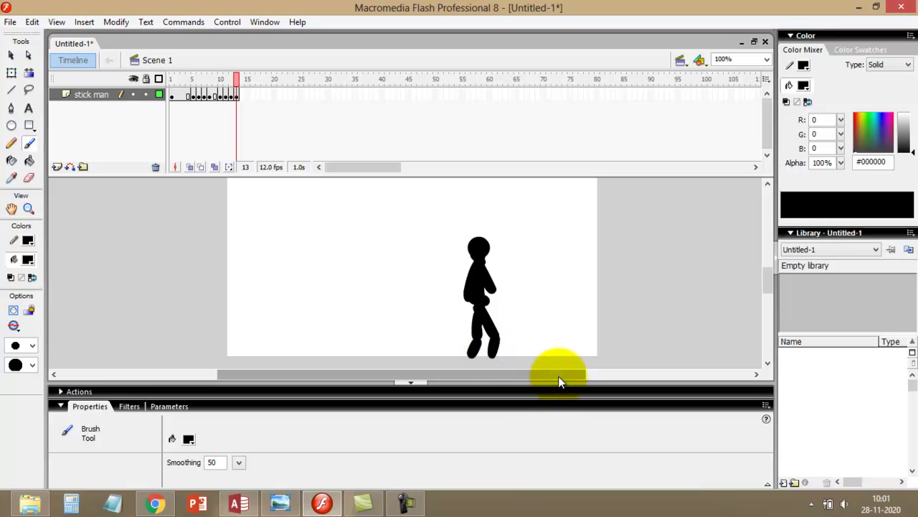
- Play the animation, preview it with Test Movie and close the preview window
key(Return)
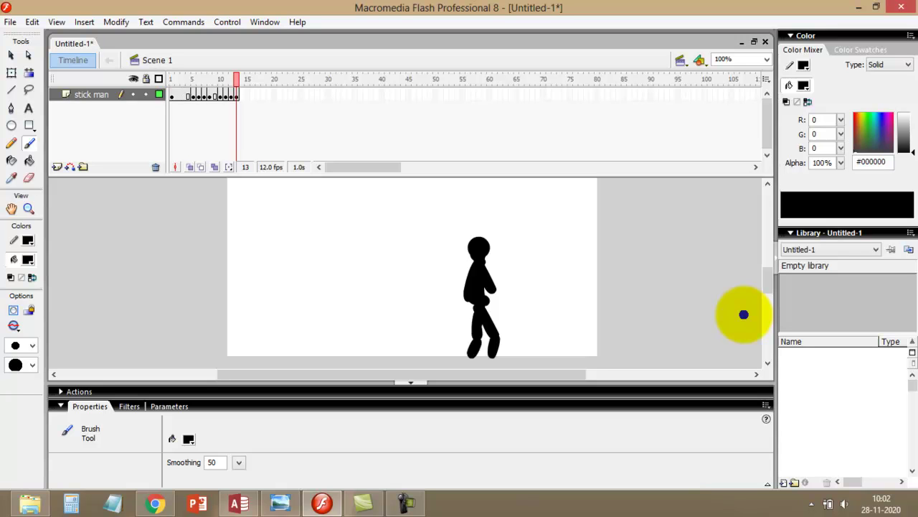
click(225, 25)
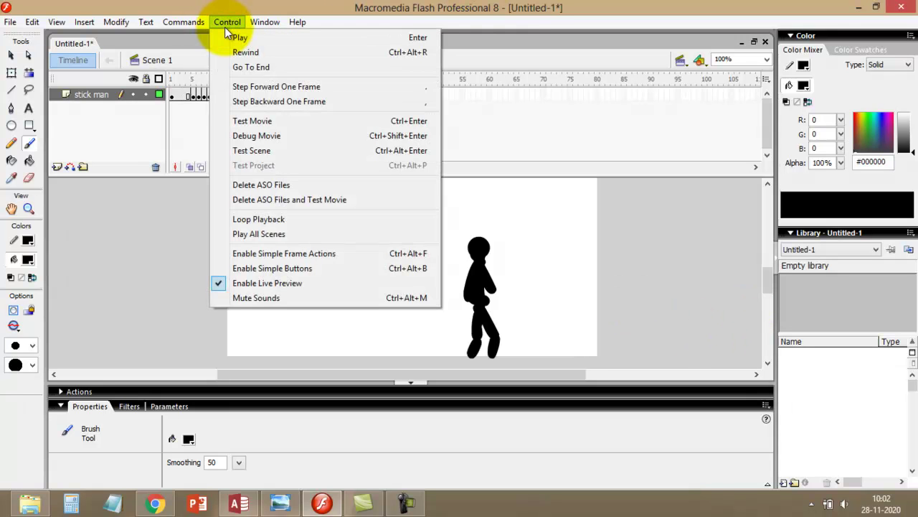
click(263, 21)
click(225, 16)
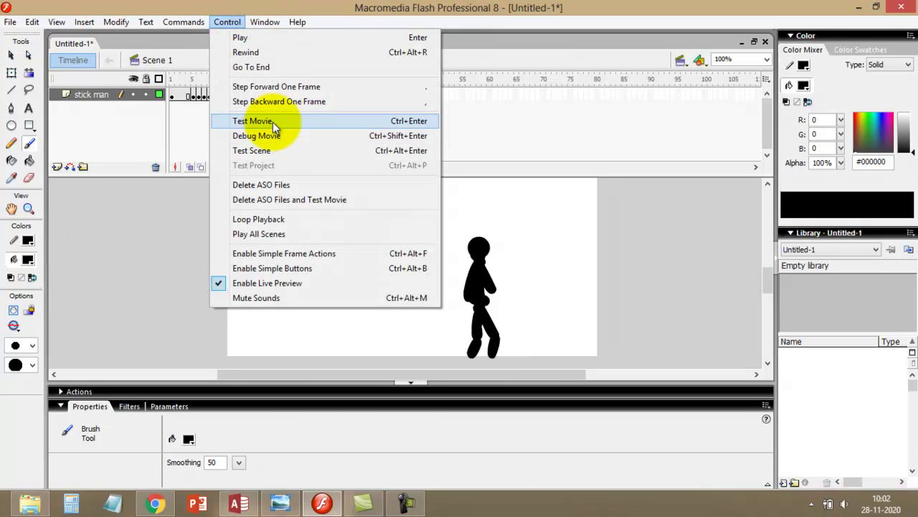
click(273, 122)
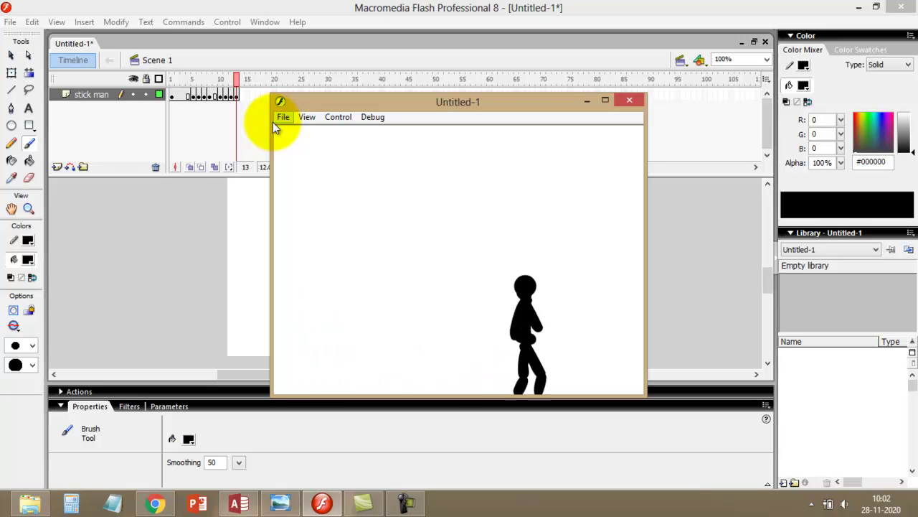
click(625, 102)
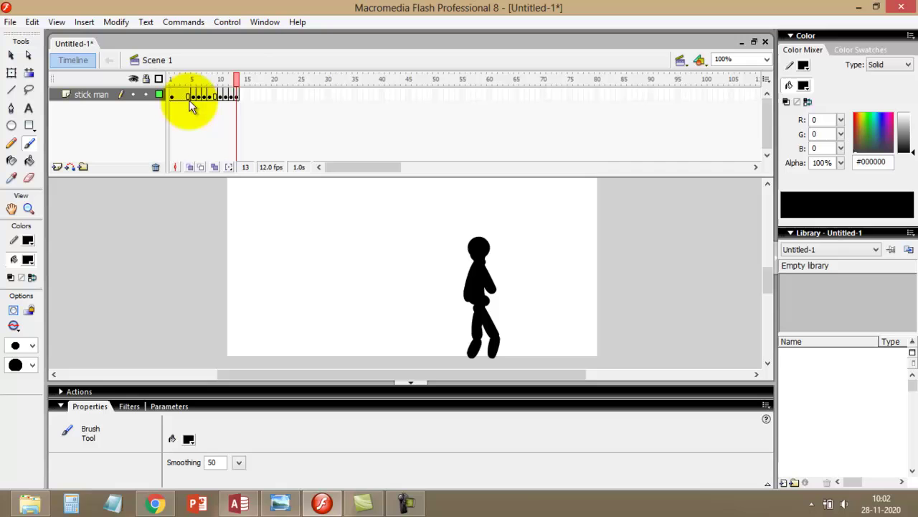
- Lengthen the animation with a keyframe at frame 16 and an extra frame inserted at frame 2, and test the movie
click(252, 96)
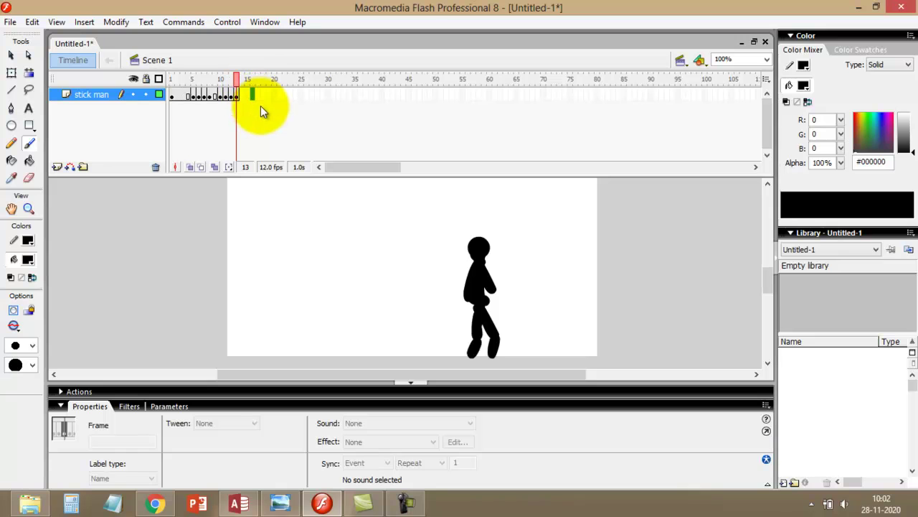
key(F6)
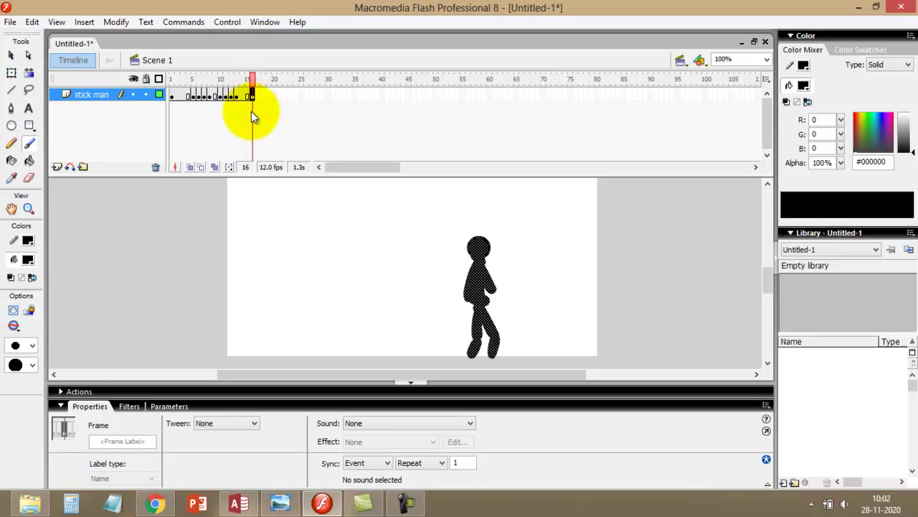
right_click(180, 103)
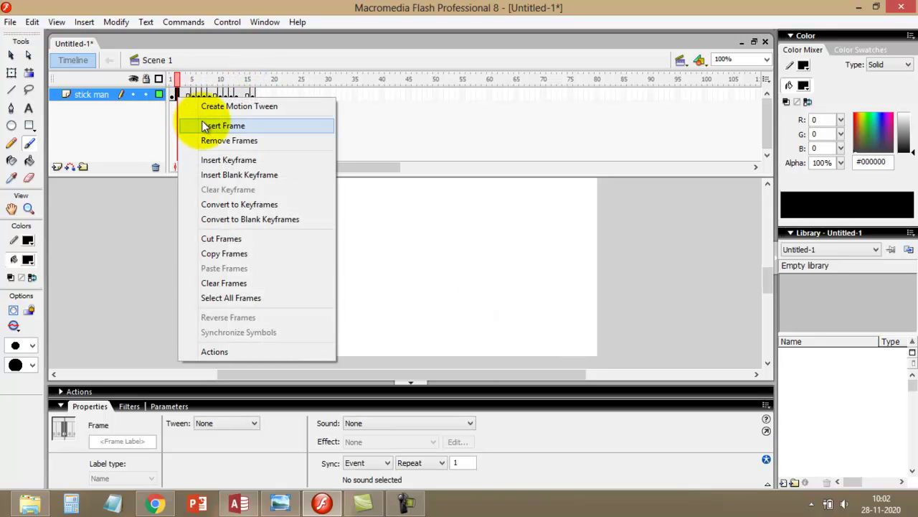
click(214, 125)
click(312, 237)
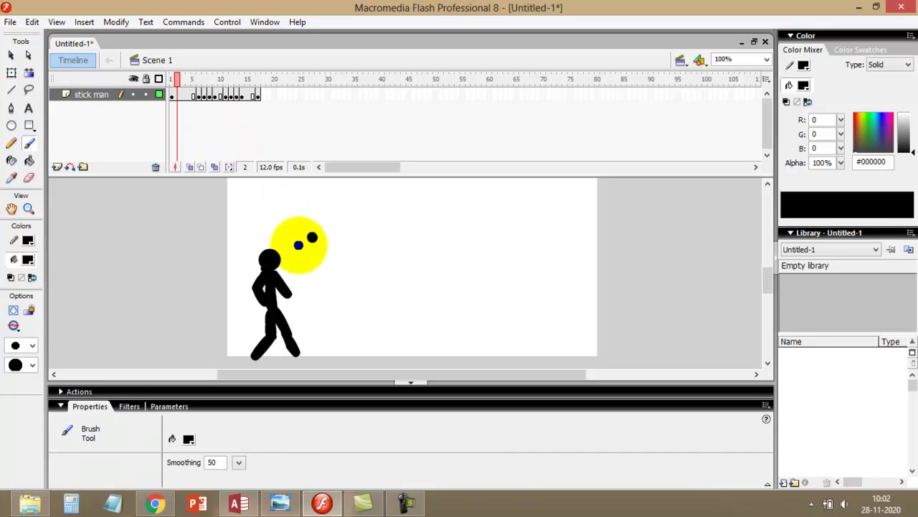
key(ctrl+z)
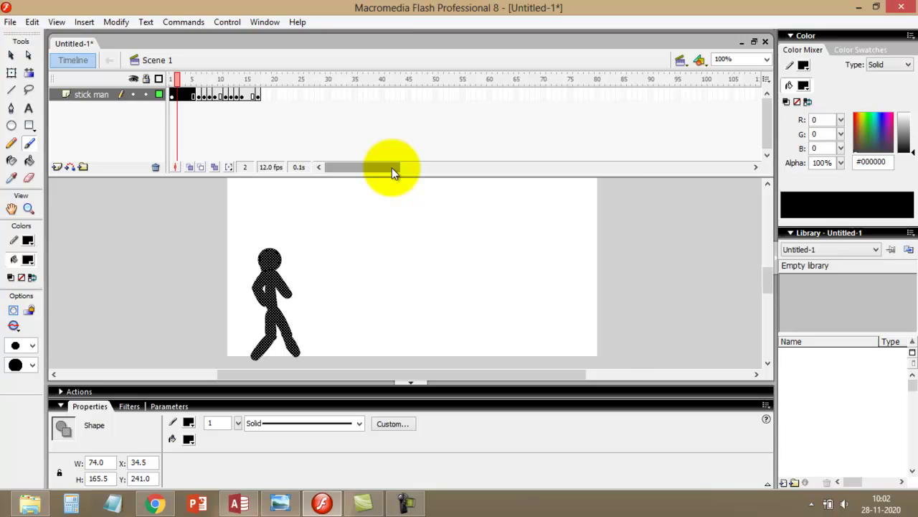
key(ctrl+Return)
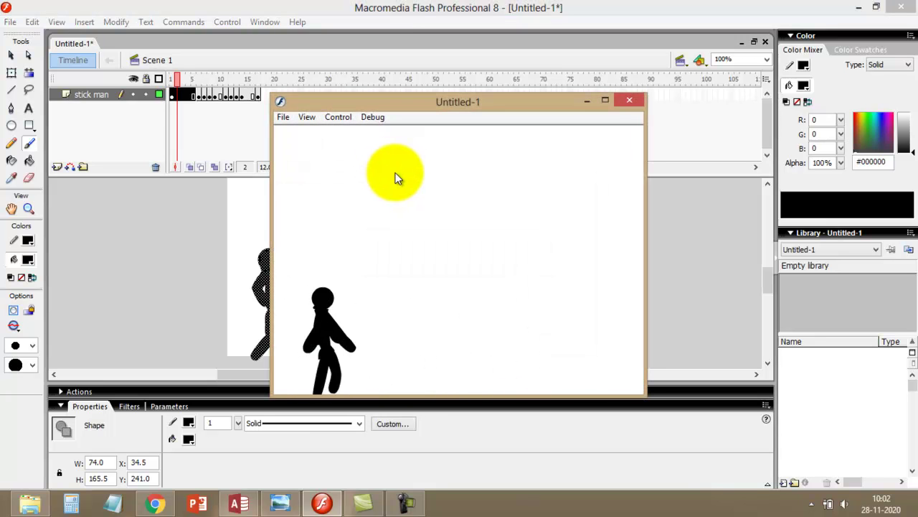
- Close the movie preview and insert two extra frames at frame 16 of the stick man layer
click(630, 100)
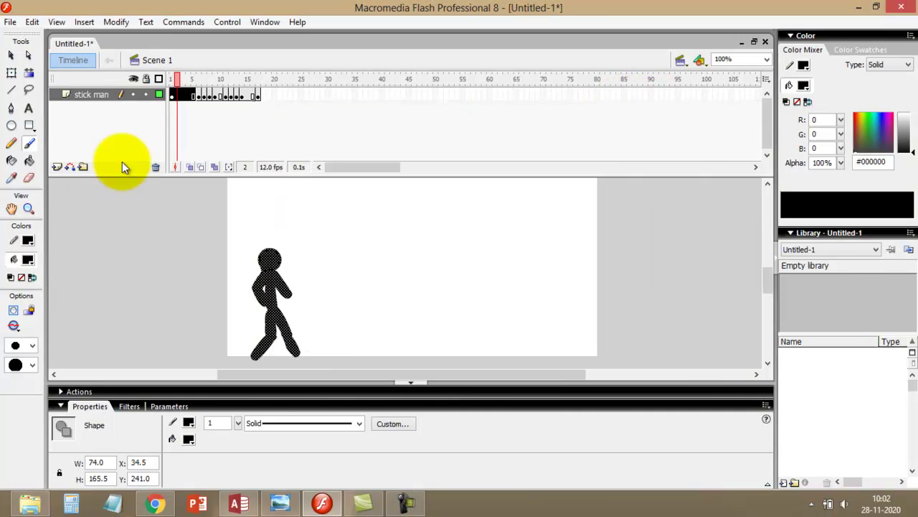
right_click(251, 95)
click(279, 125)
right_click(255, 95)
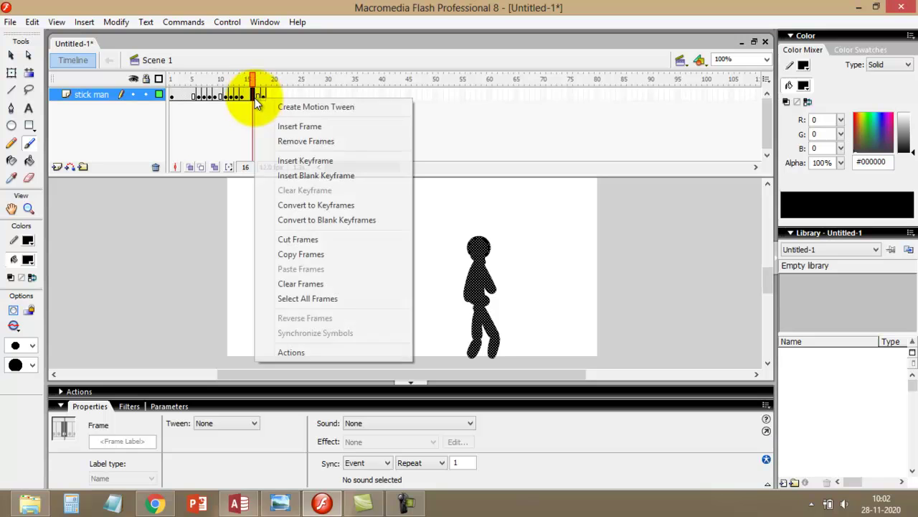
click(285, 125)
- Insert two extra frames at frame 3 to hold the first walking pose longer
right_click(176, 96)
click(180, 92)
right_click(180, 93)
click(217, 124)
right_click(183, 93)
click(215, 124)
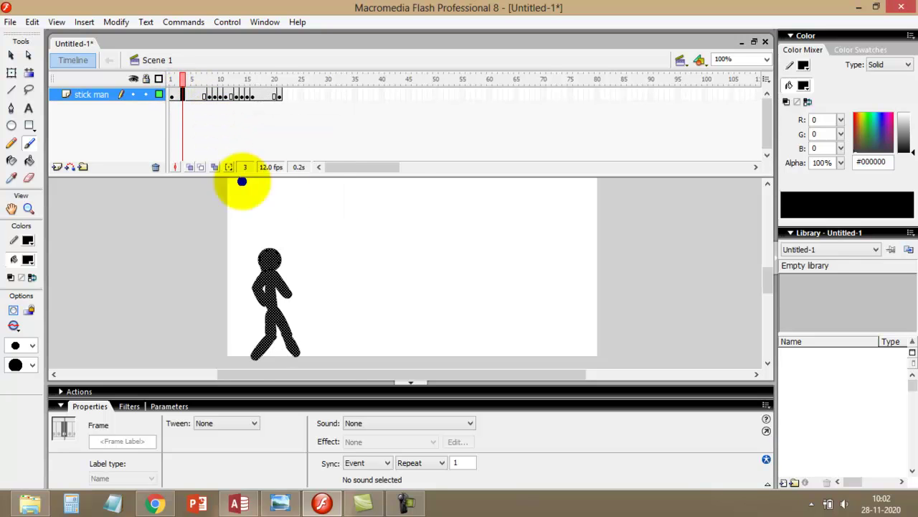
- Insert one extra frame each at frames 18, 20 and 4 to extend the last and first poses
right_click(266, 96)
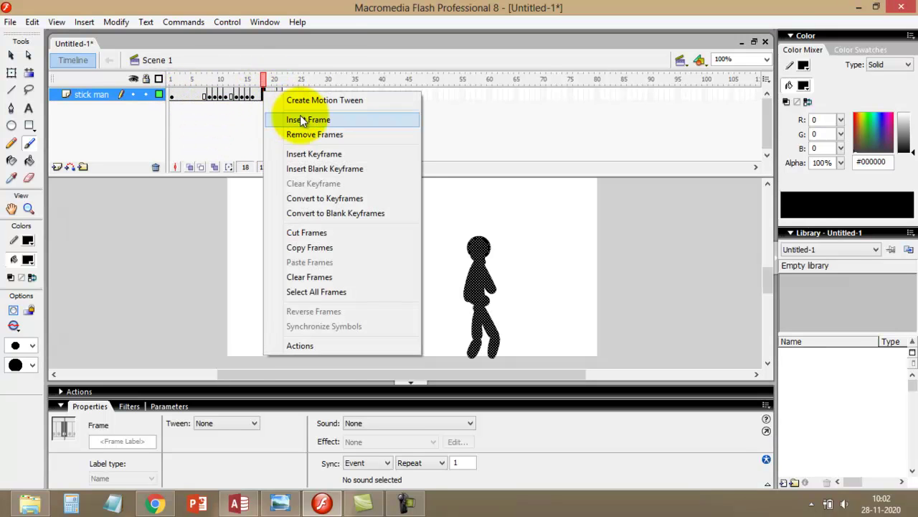
click(300, 119)
right_click(276, 97)
click(298, 124)
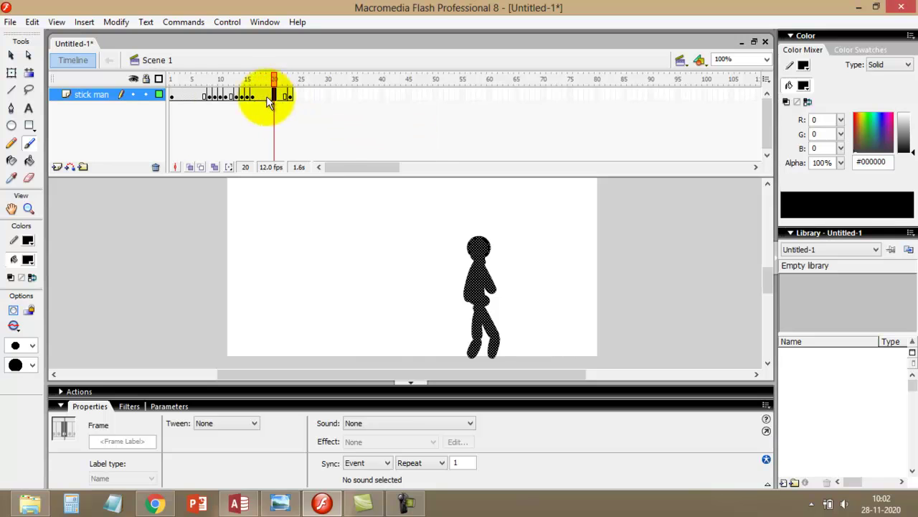
right_click(188, 97)
click(215, 124)
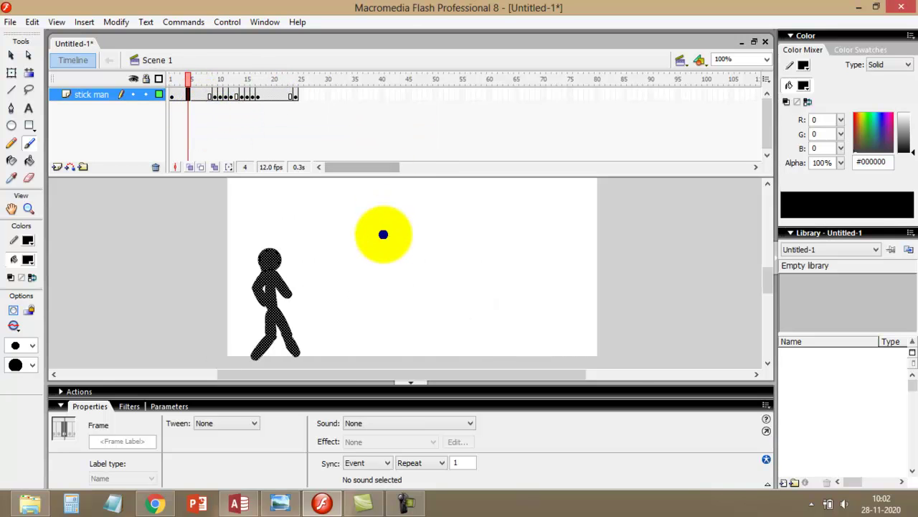
- Test the movie with its preview window moved clear of the timeline's frames, check the frame commands at frame 3, and close the preview
key(ctrl+Return)
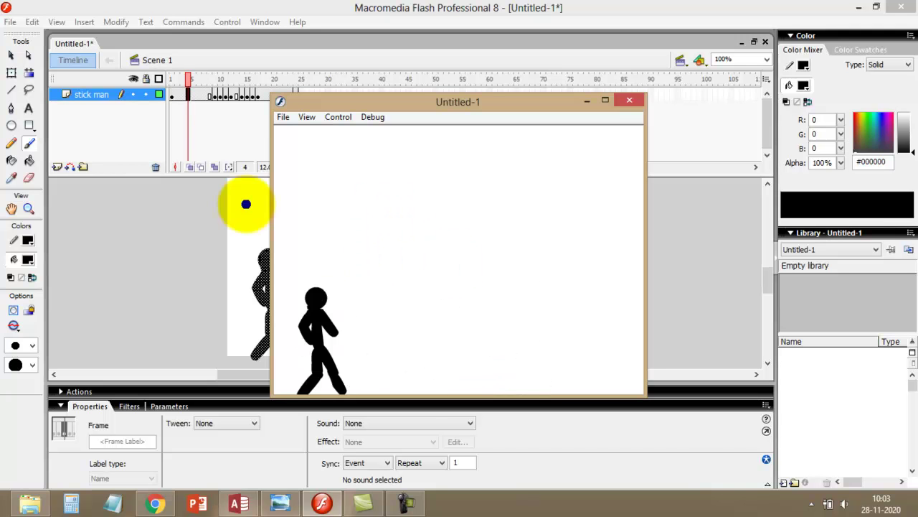
drag(542, 99, 643, 134)
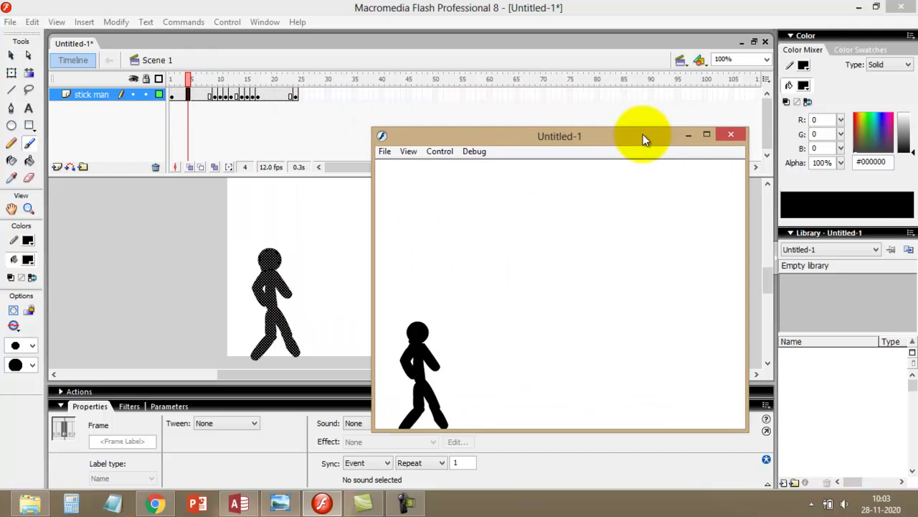
right_click(200, 97)
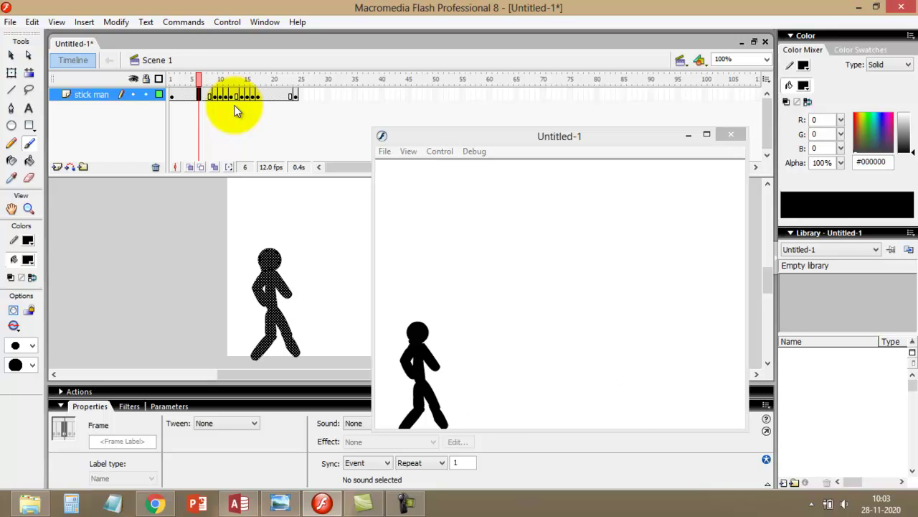
click(178, 97)
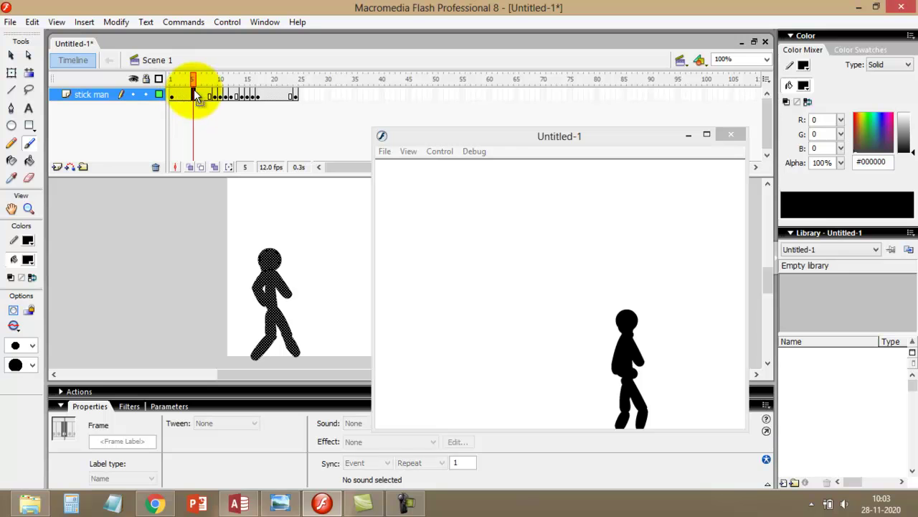
right_click(185, 97)
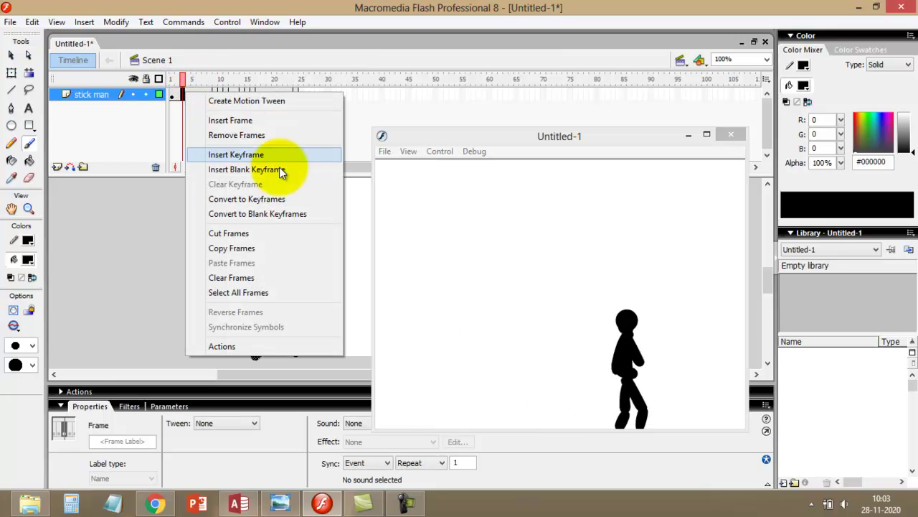
click(421, 139)
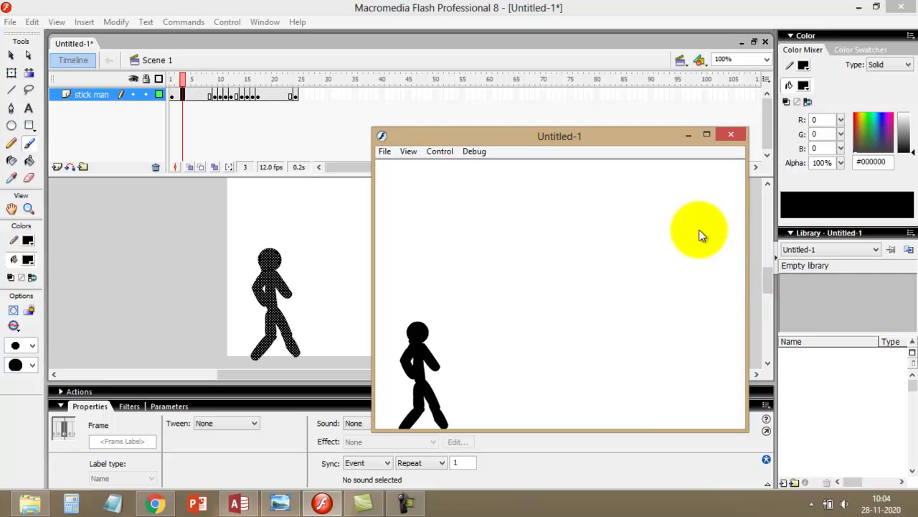
click(729, 136)
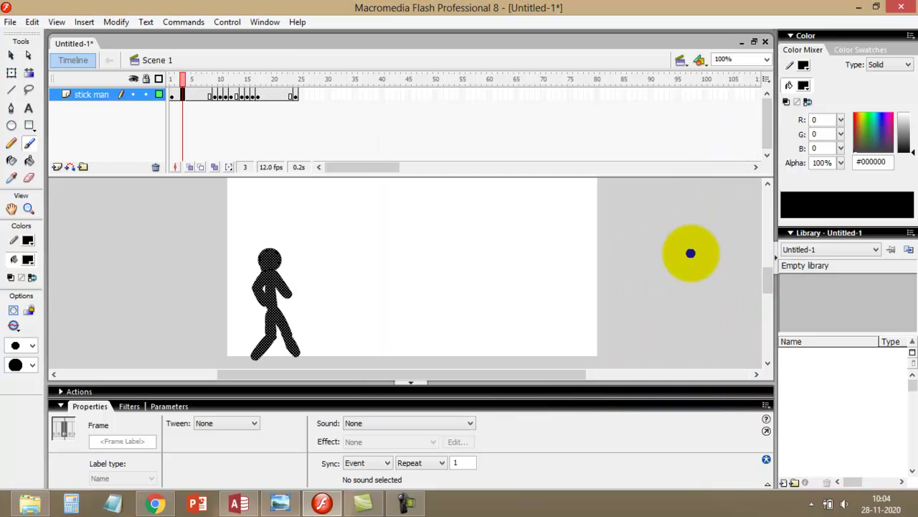
- Save the document as "stick man" in the flash folder as a Flash 8 Document
click(10, 22)
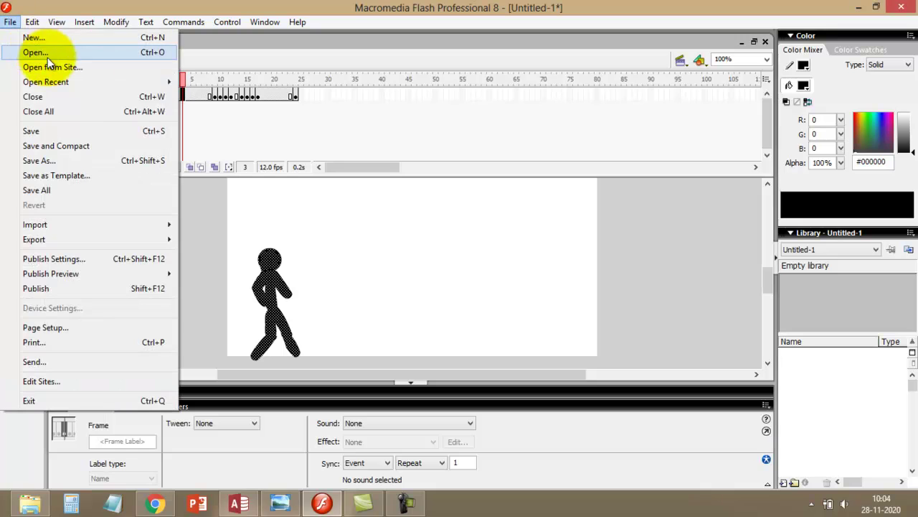
click(70, 130)
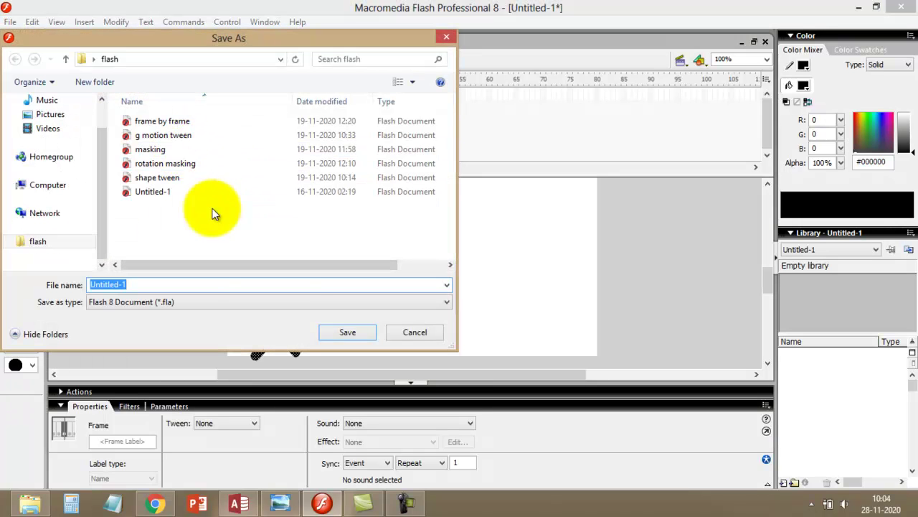
text(stick man)
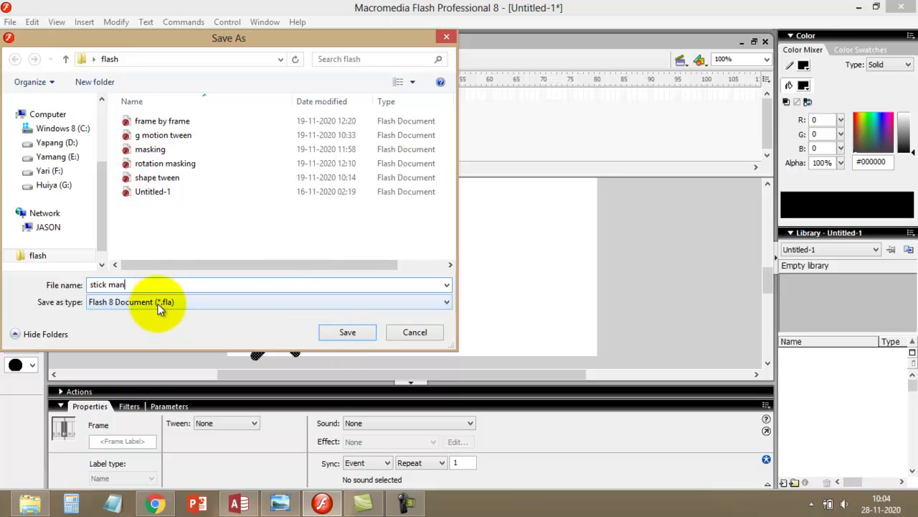
click(344, 336)
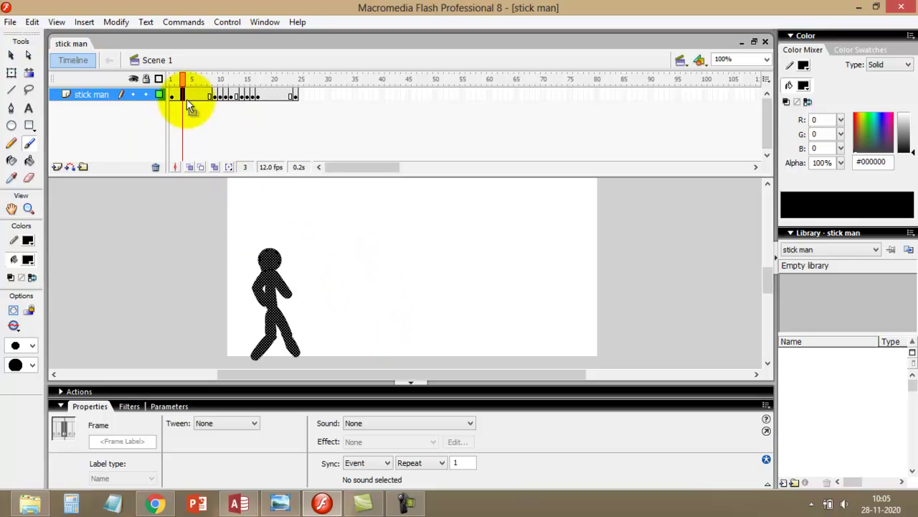
- Step through the timeline up to frame 17 and examine the figure's pose in each keyframe
drag(174, 95, 206, 104)
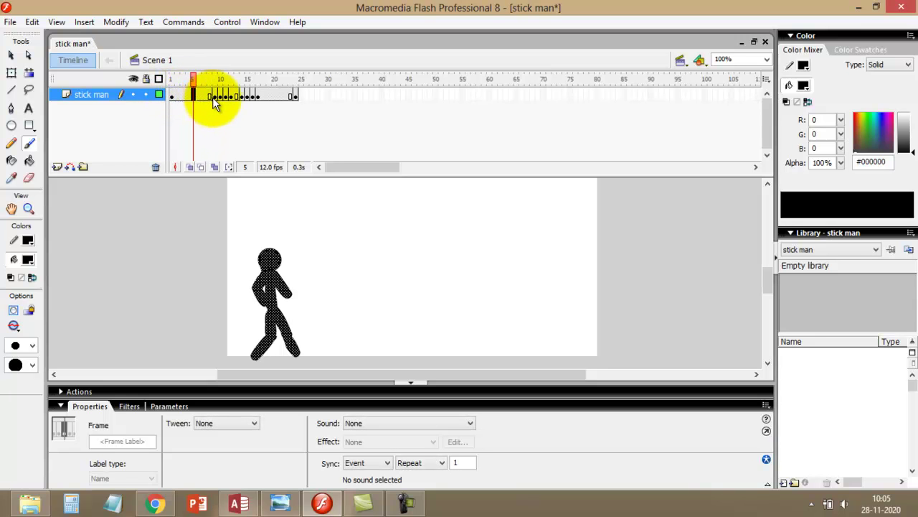
click(213, 120)
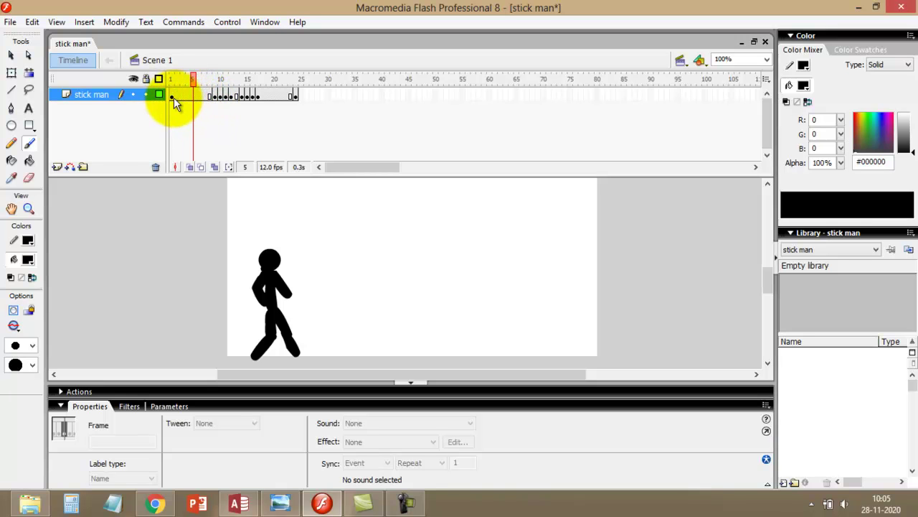
click(210, 98)
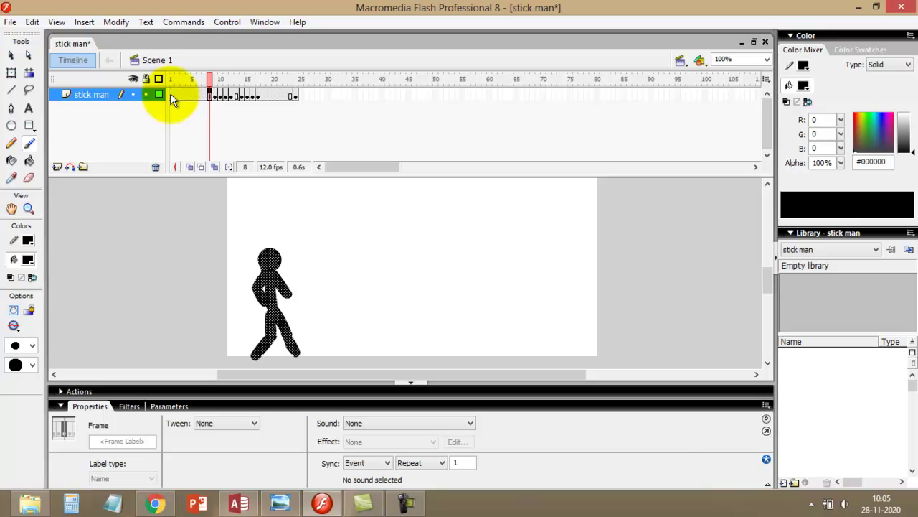
click(214, 97)
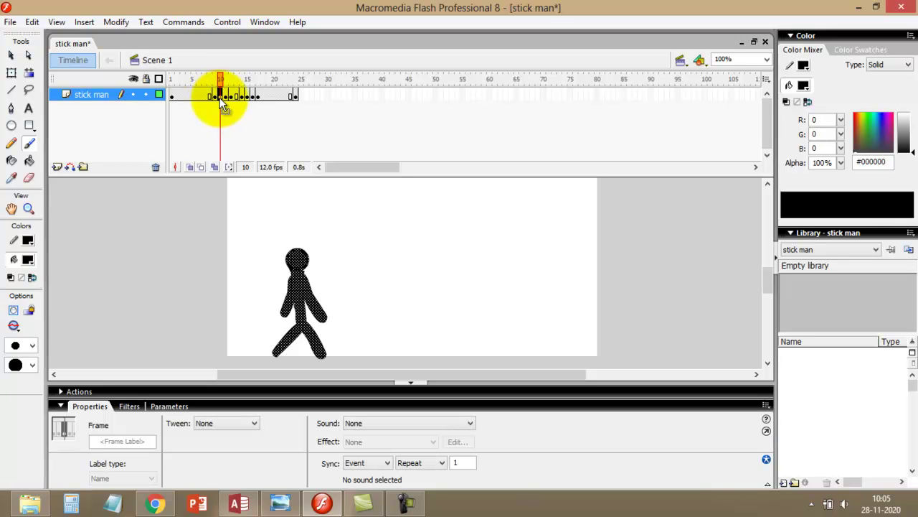
click(224, 98)
click(225, 99)
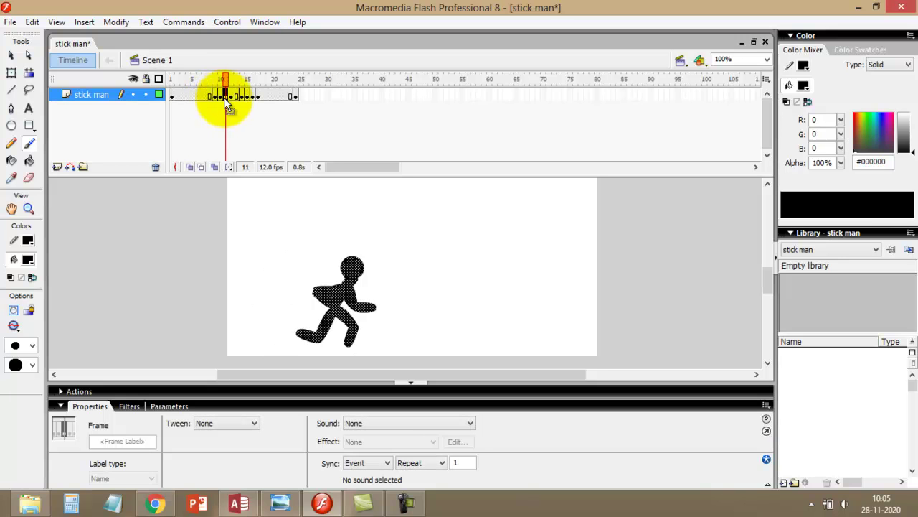
click(230, 98)
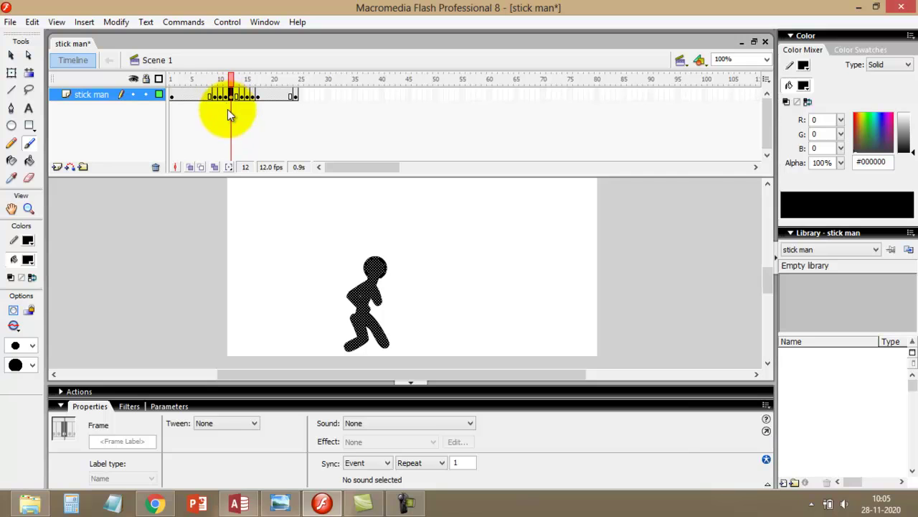
click(236, 98)
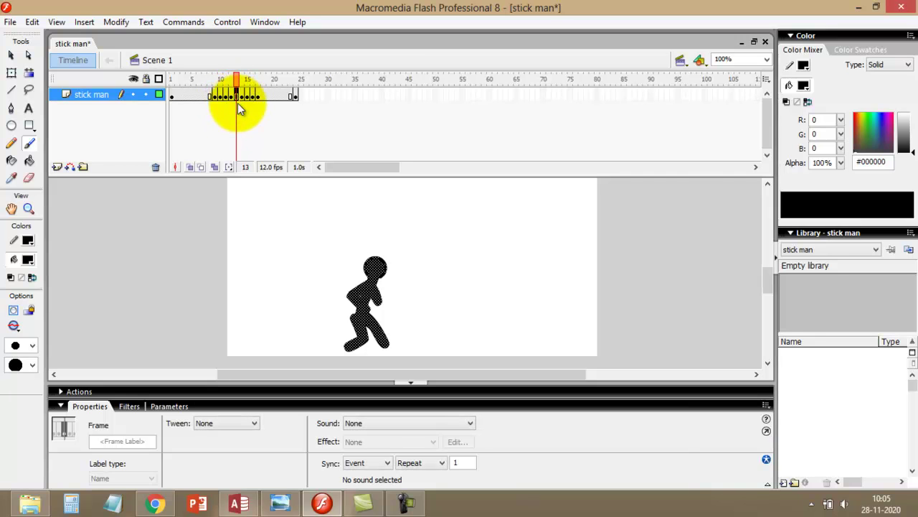
click(245, 97)
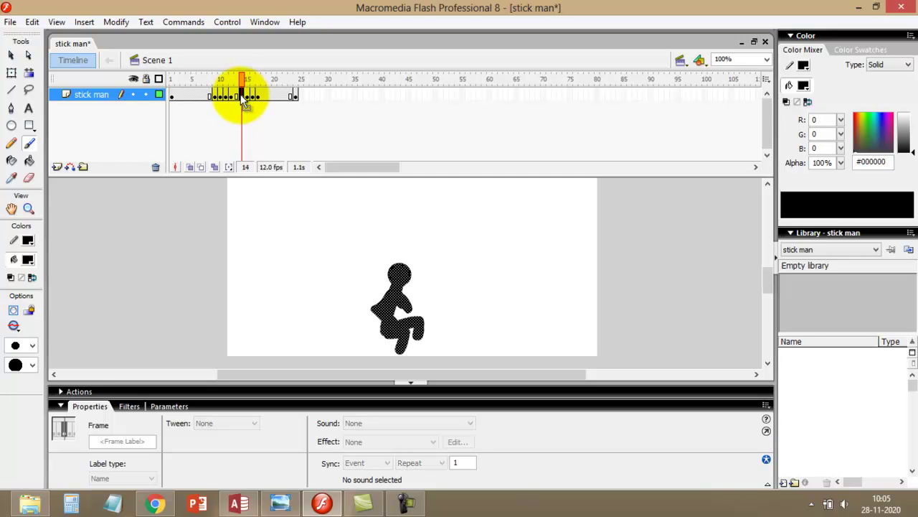
click(250, 98)
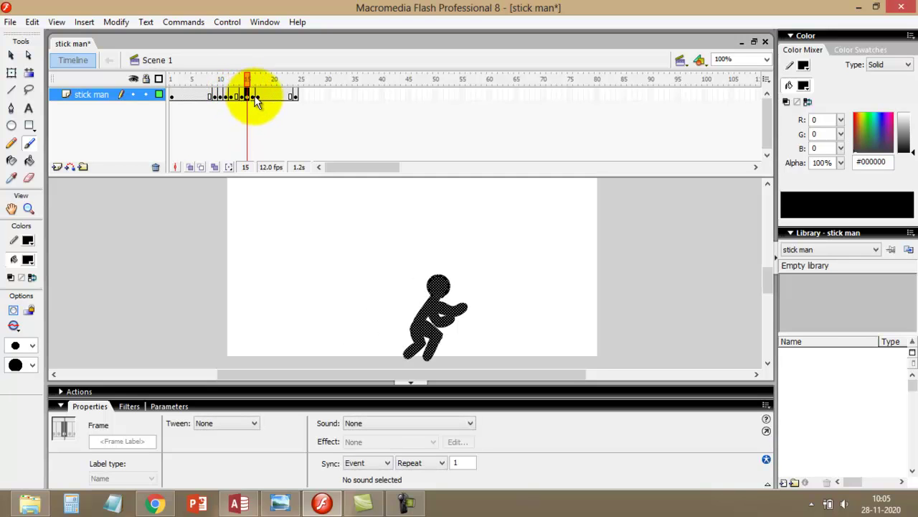
click(257, 99)
click(257, 96)
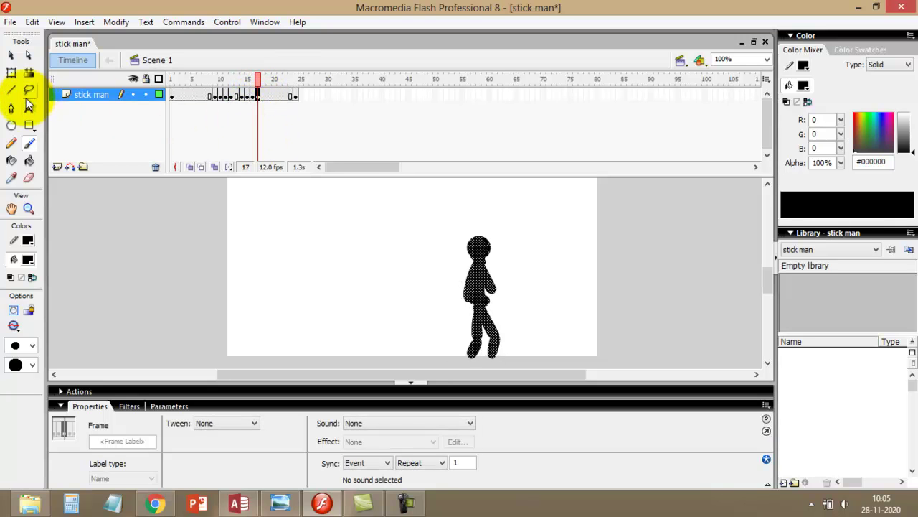
click(29, 160)
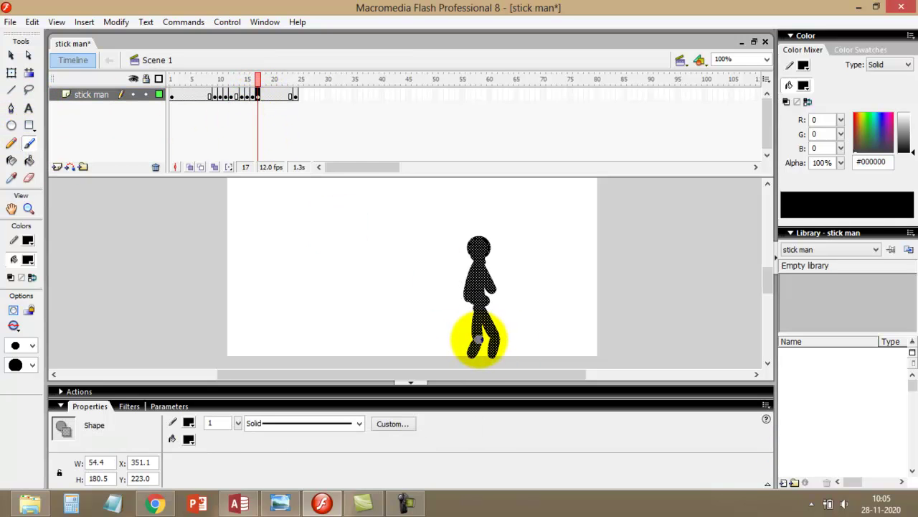
click(479, 338)
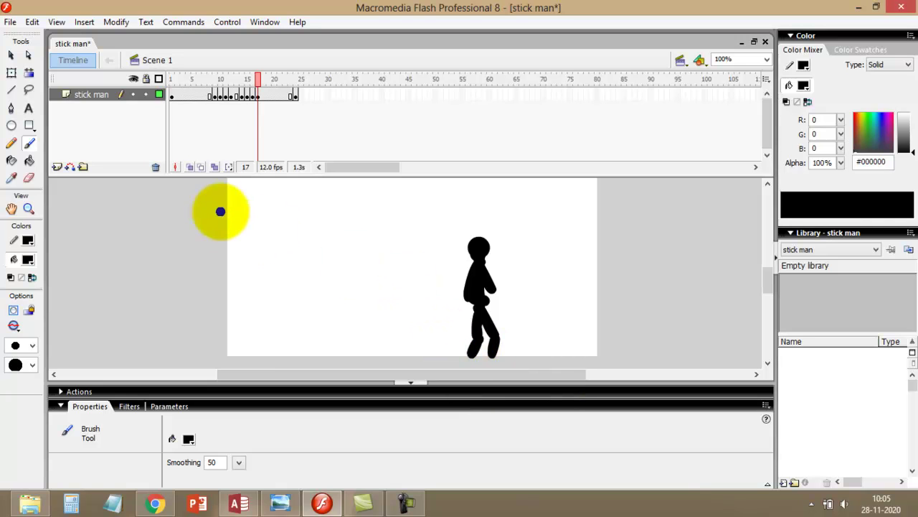
- Play back the stick man animation on the timeline through frame 24
drag(264, 95, 299, 98)
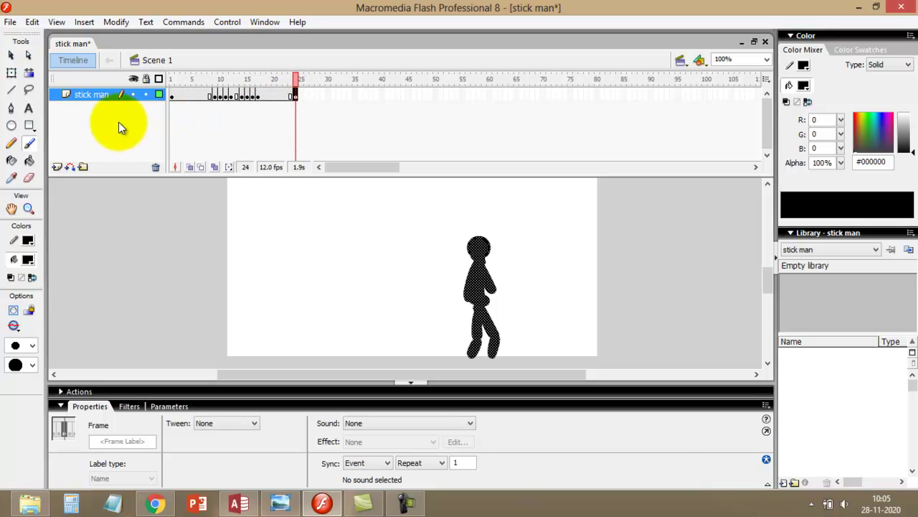
key(Return)
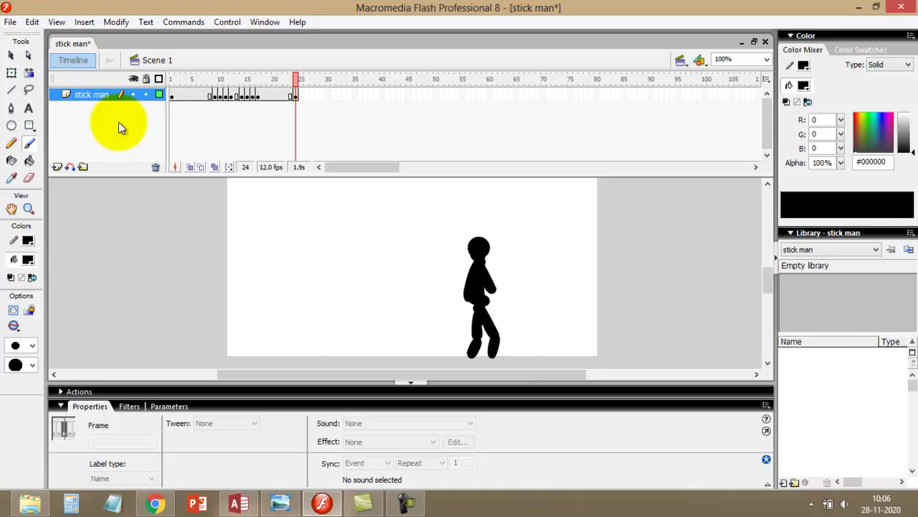
- Create a new blank Flash Document
click(13, 22)
click(32, 38)
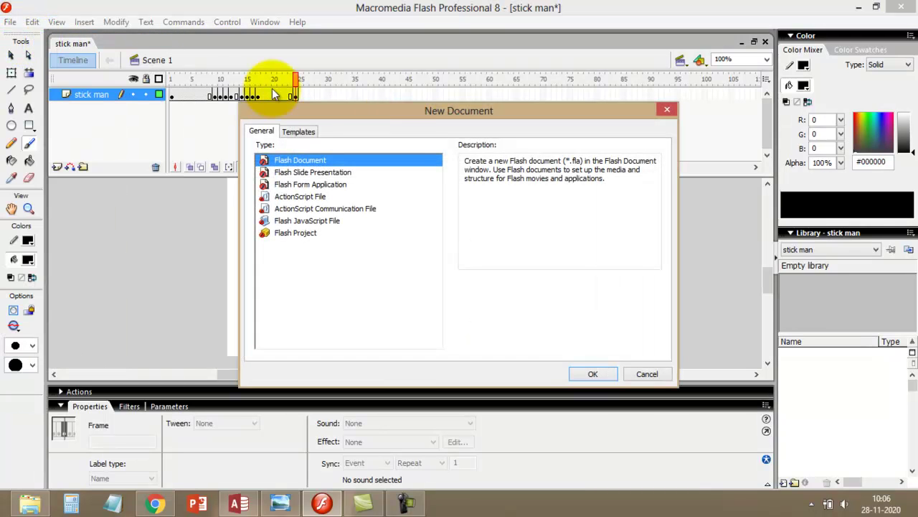
click(592, 373)
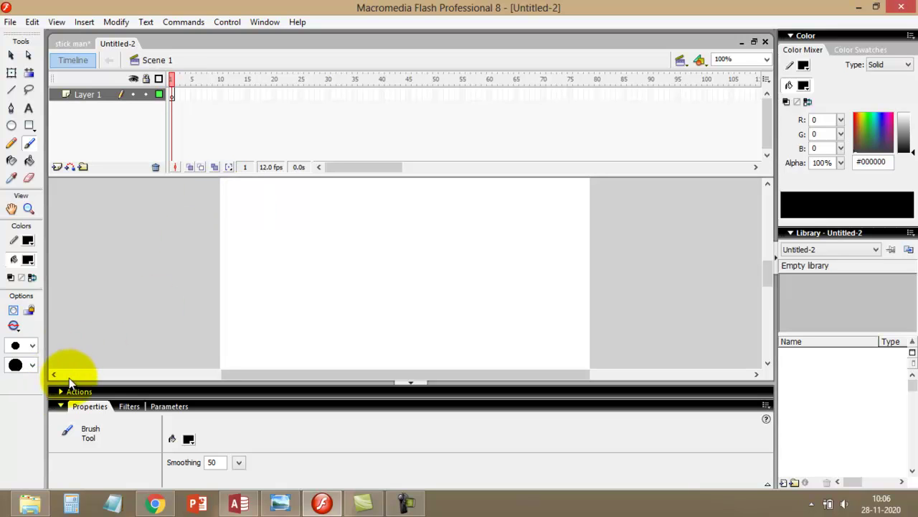
- Draw a circle near the stage's left edge in frame 1 and fill it with green #009933
click(12, 125)
drag(244, 231, 299, 286)
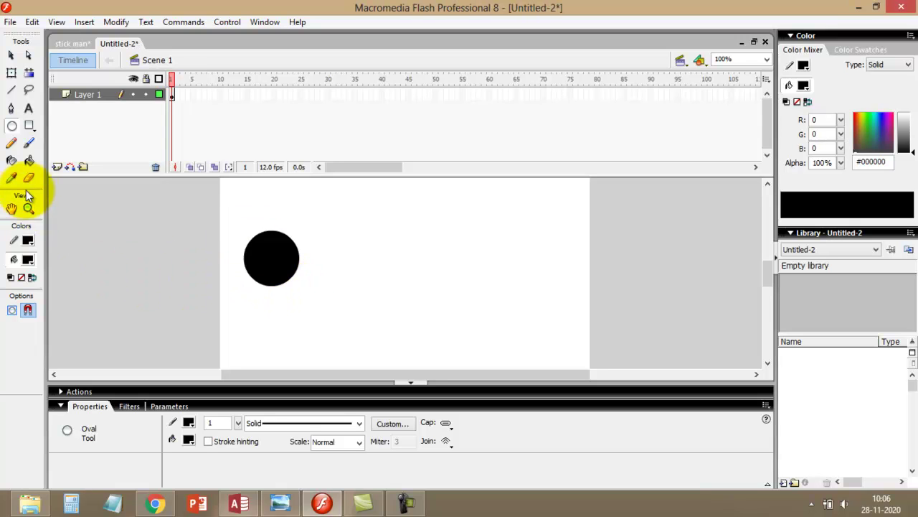
click(29, 160)
click(31, 263)
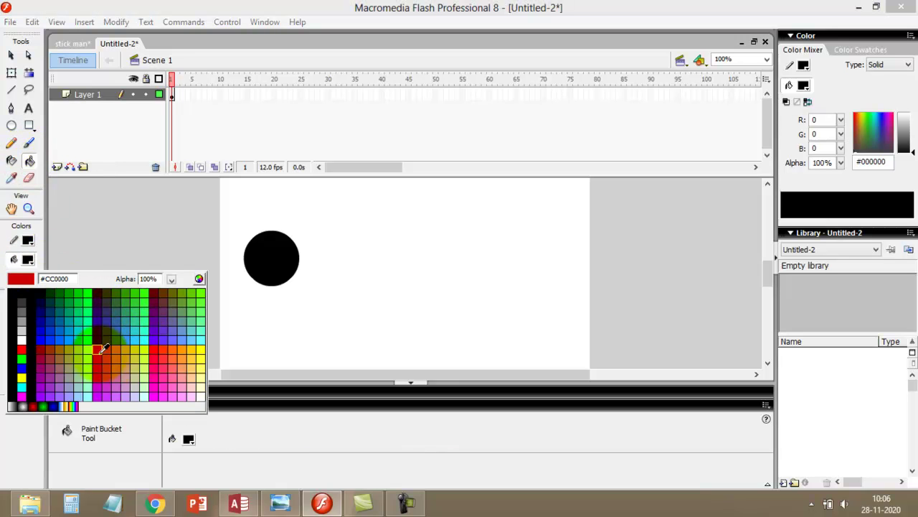
click(72, 302)
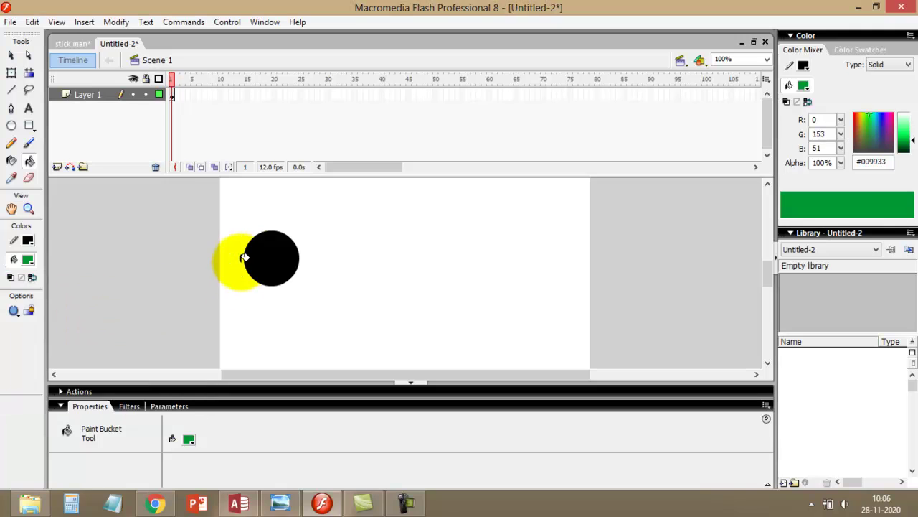
click(252, 261)
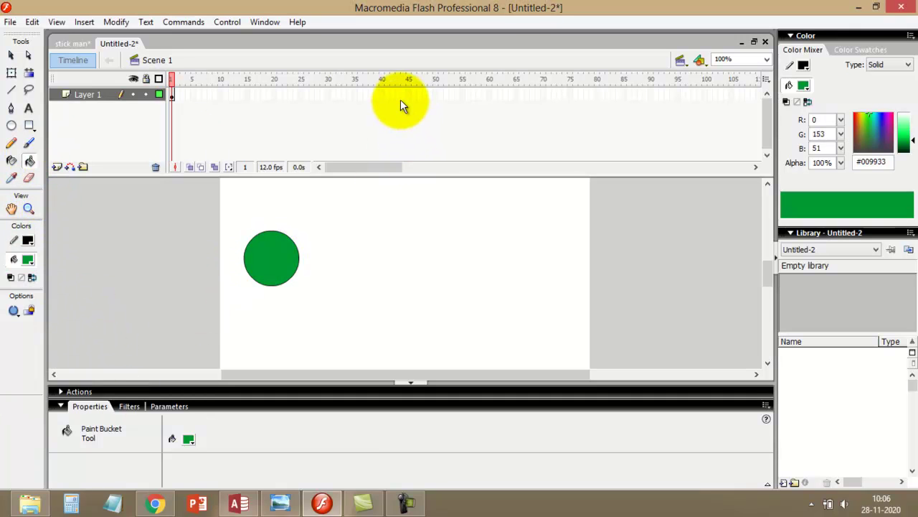
- Insert a keyframe at frame 35 of Layer 1 and erase the circle from that frame
click(356, 94)
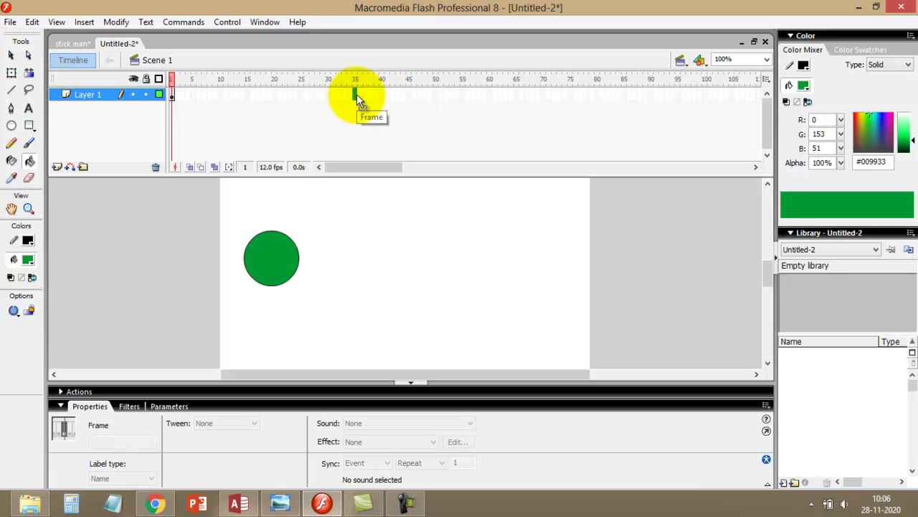
key(F6)
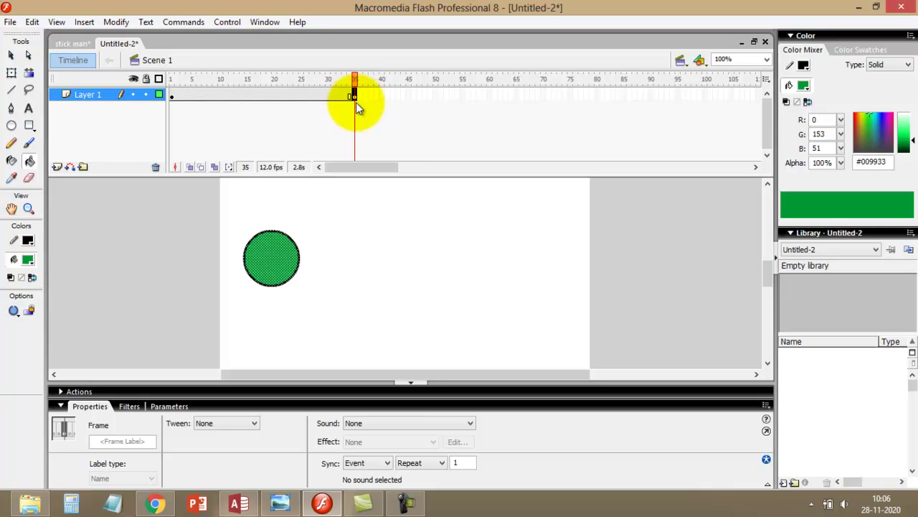
click(28, 177)
mouse_move(350, 246)
mouse_down()
mouse_move(265, 224)
mouse_move(179, 260)
mouse_move(301, 277)
mouse_up()
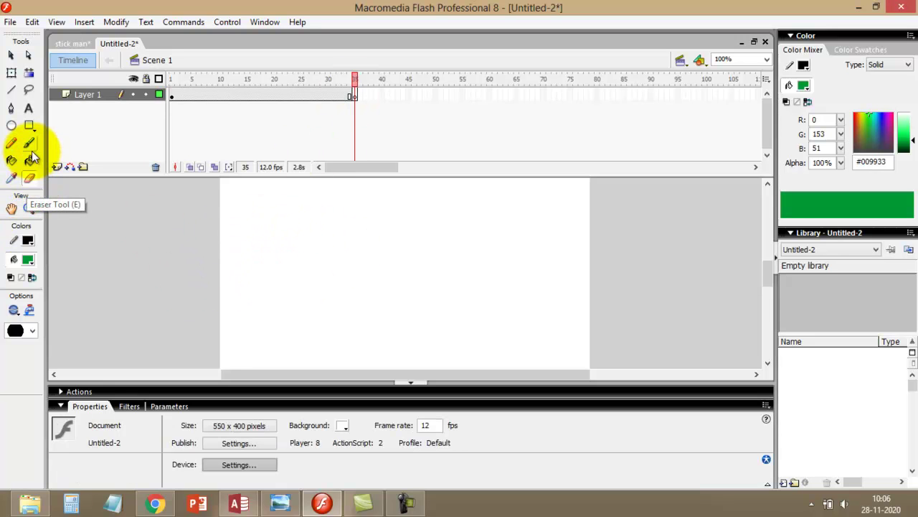
- Draw a rectangle in place of the circle in frame 35 and fill it with dark red #990033
click(30, 127)
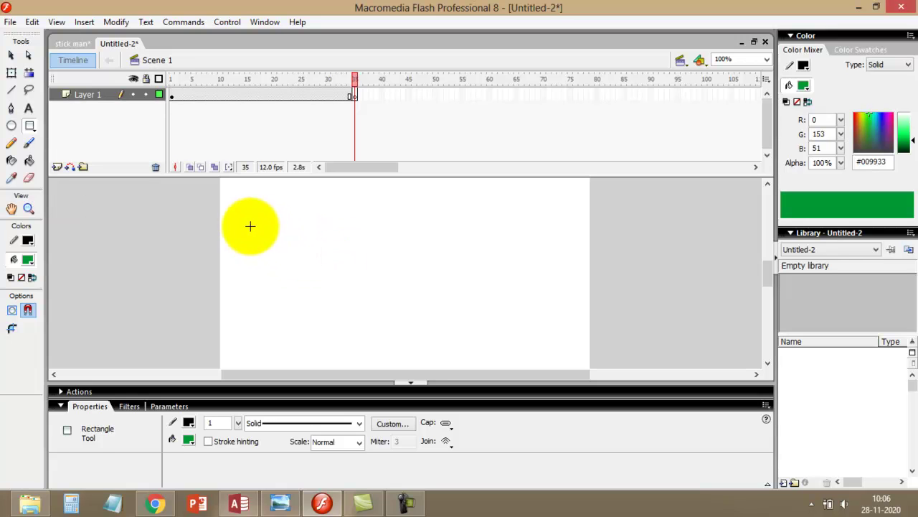
drag(245, 220, 346, 310)
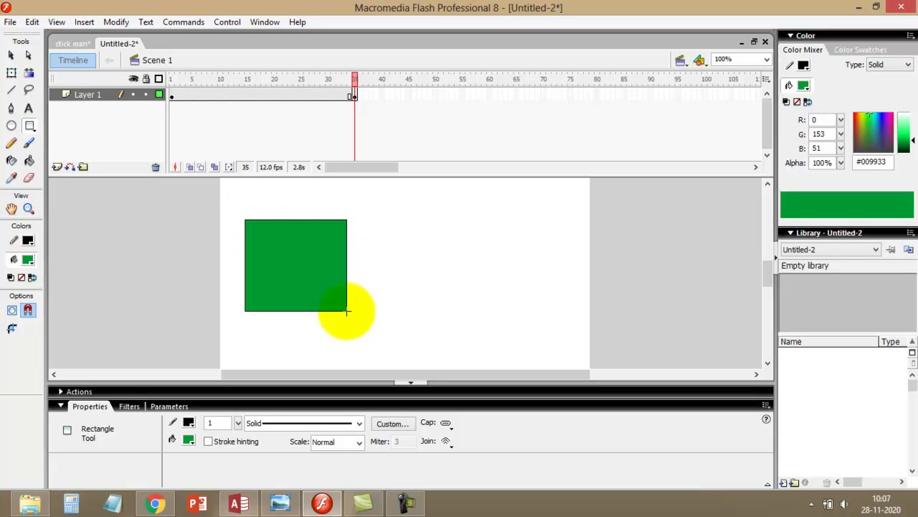
click(29, 162)
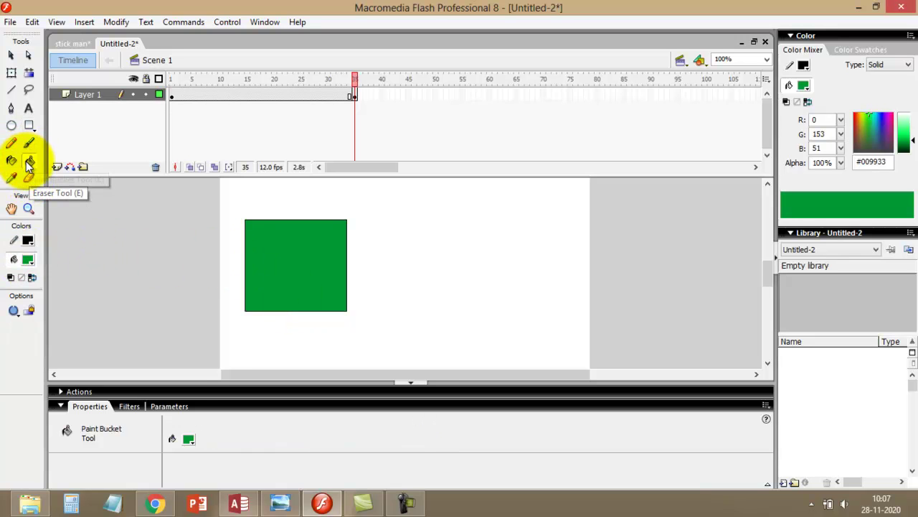
click(28, 259)
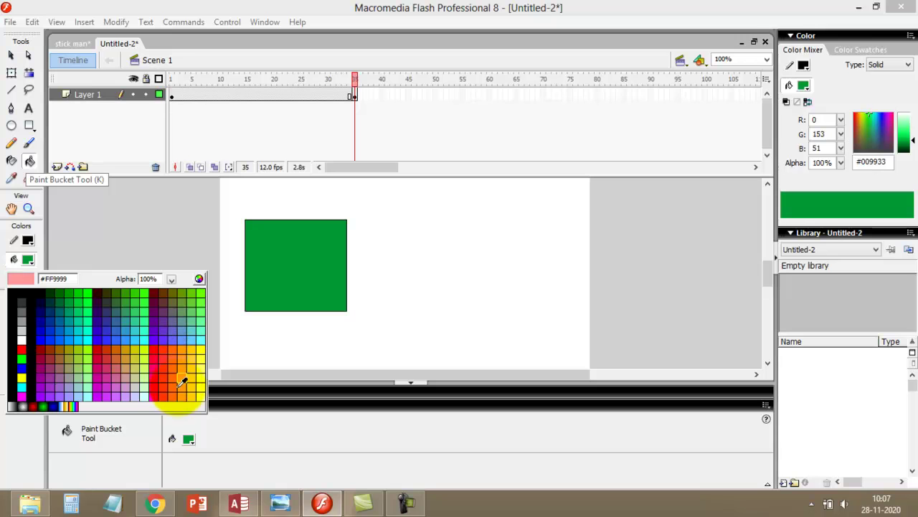
click(46, 356)
click(297, 273)
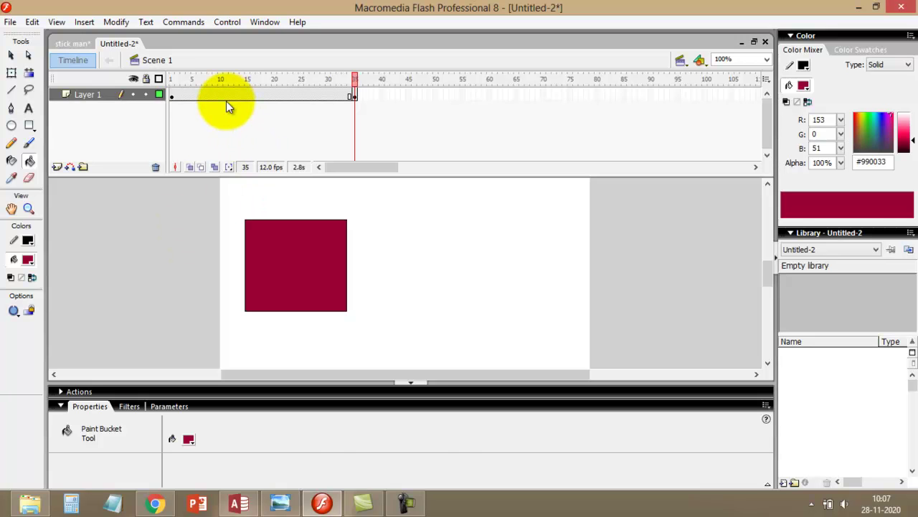
- Apply a Shape tween between the circle keyframe at frame 1 and the rectangle keyframe at frame 35
click(227, 120)
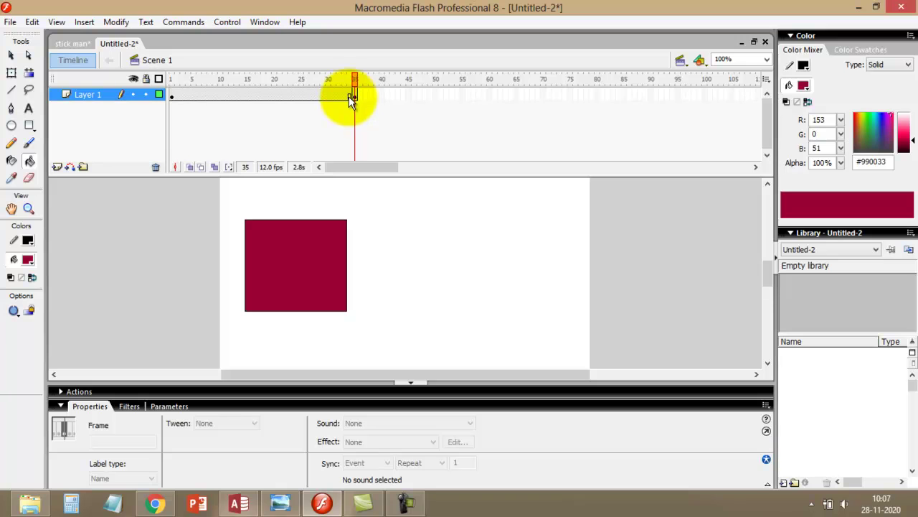
click(171, 96)
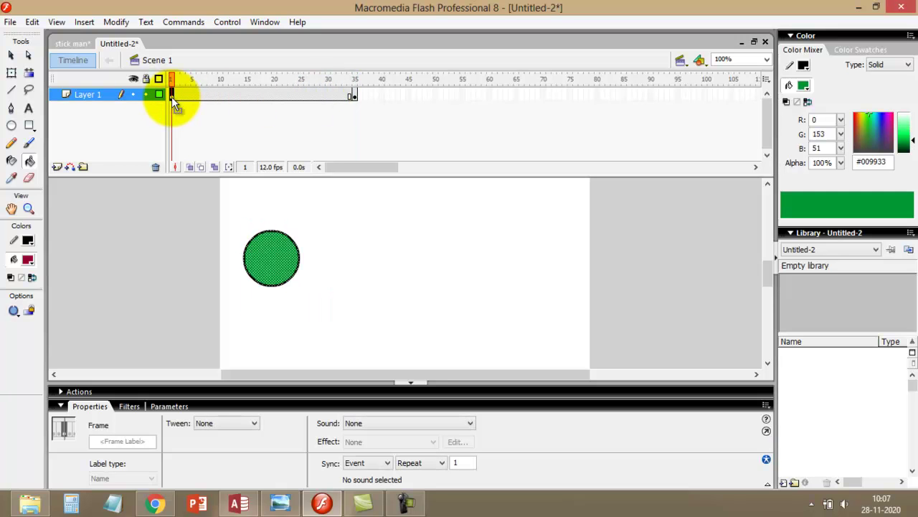
click(349, 96)
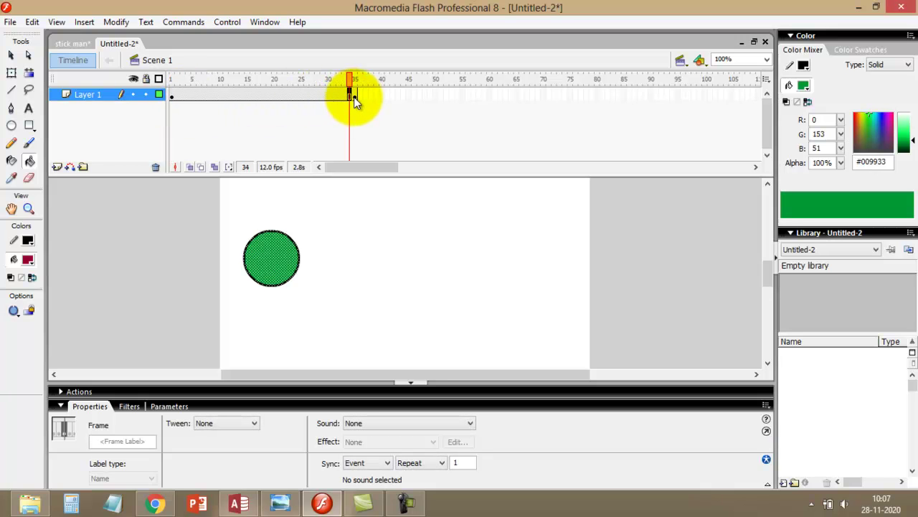
click(354, 95)
click(203, 96)
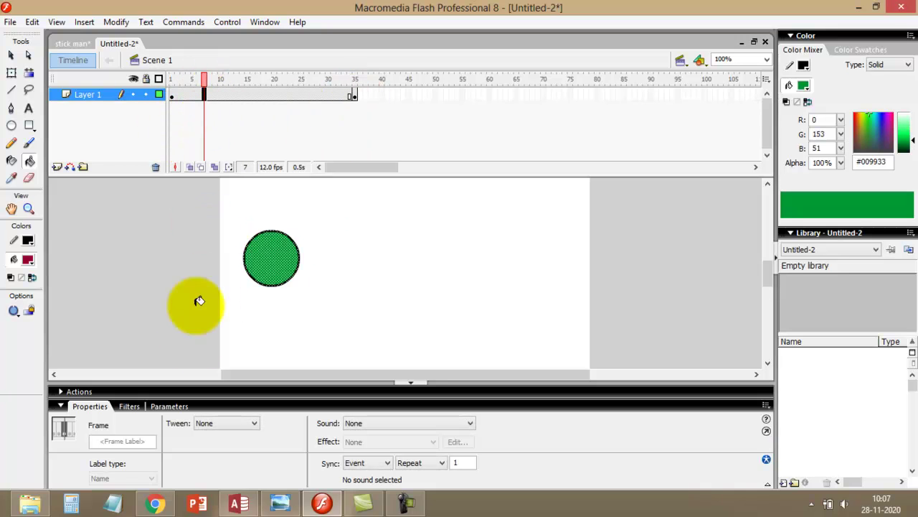
click(246, 423)
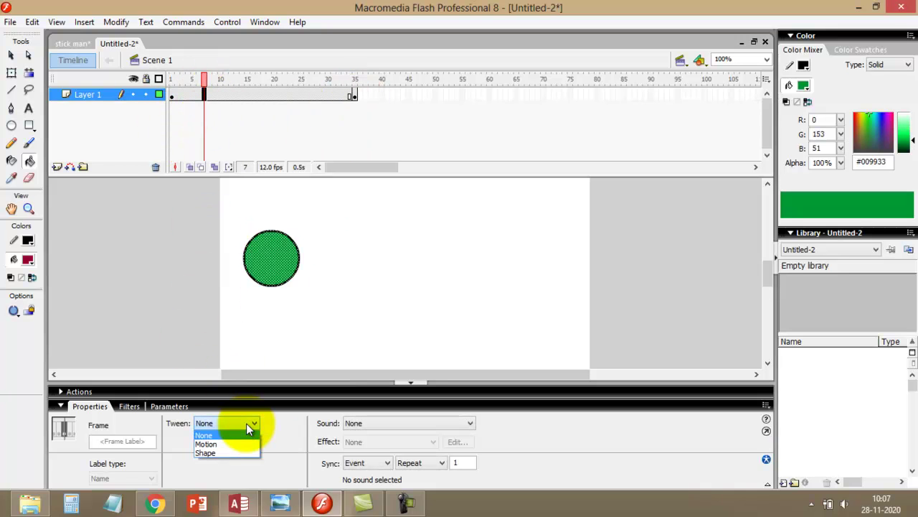
click(225, 452)
drag(255, 301, 286, 318)
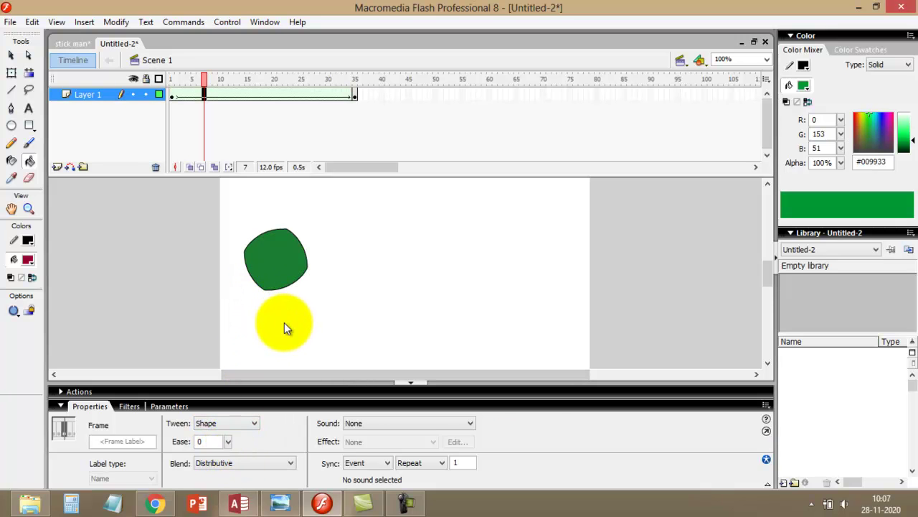
- Play the shape tween on the timeline and compare its keyframes at frames 1 and 35
key(Return)
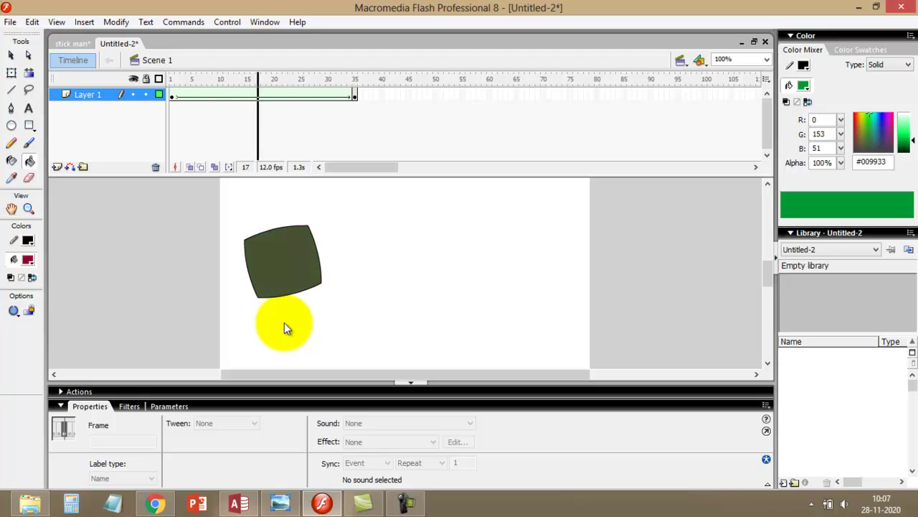
key(Return)
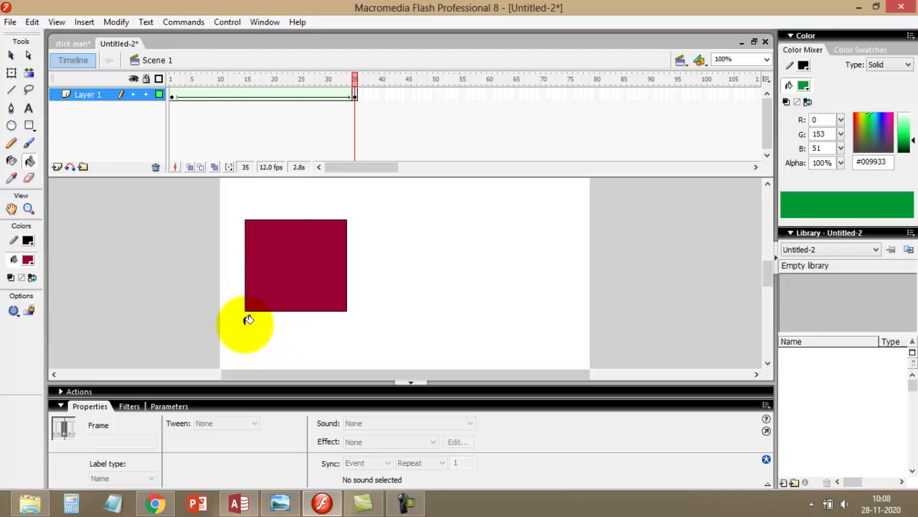
click(170, 97)
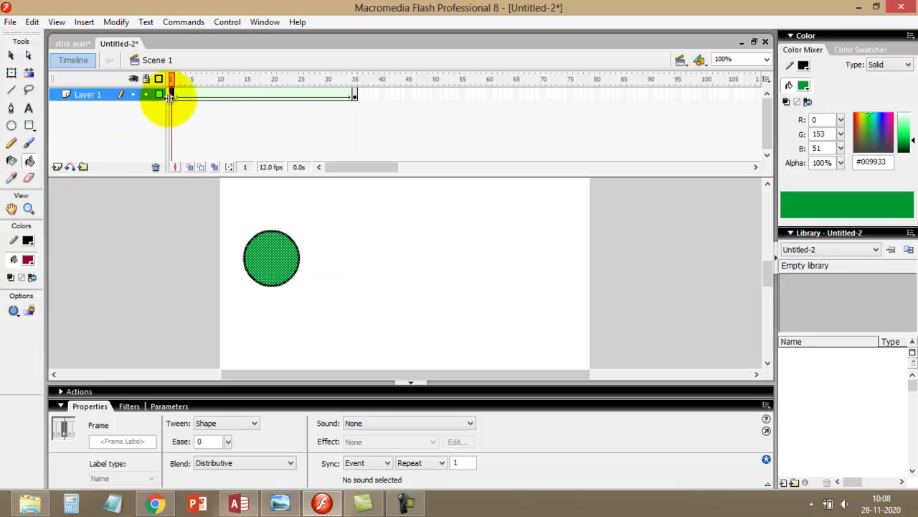
click(356, 97)
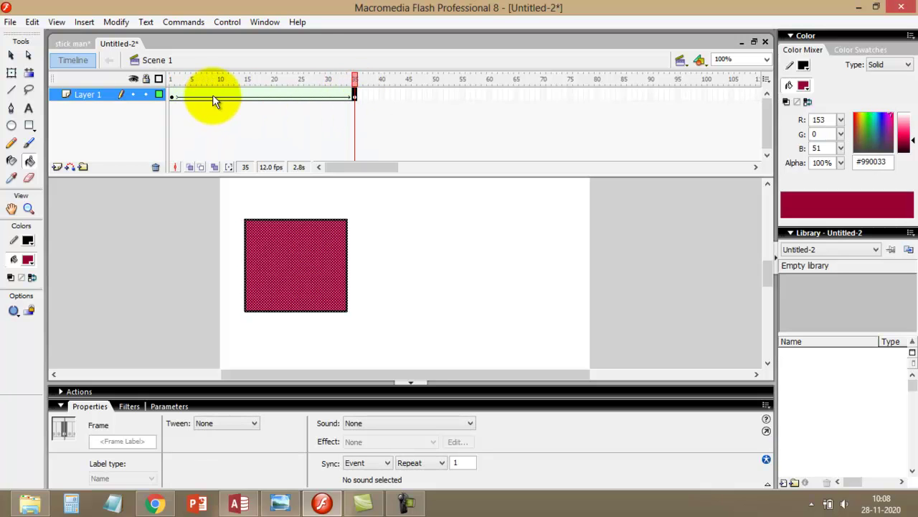
key(Return)
- Review the tween type options at frame 6 of Layer 1, keeping Shape selected
drag(226, 100, 198, 95)
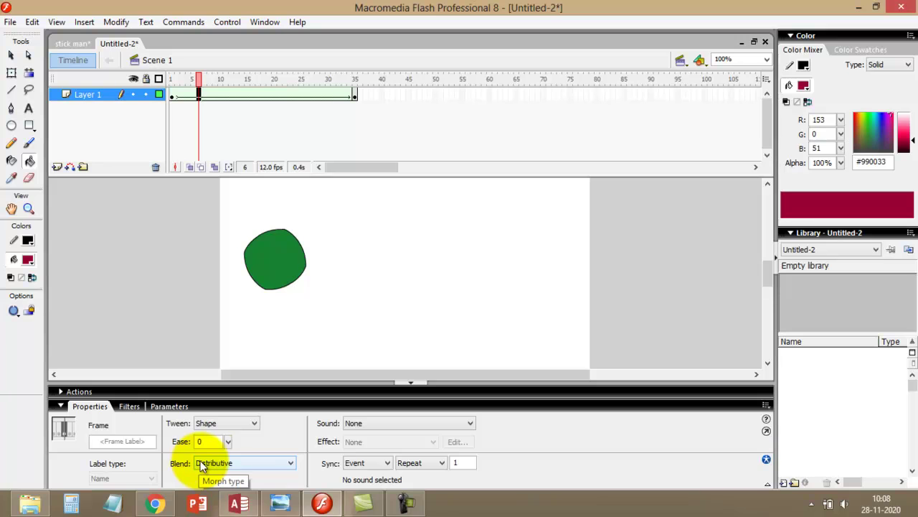
click(232, 427)
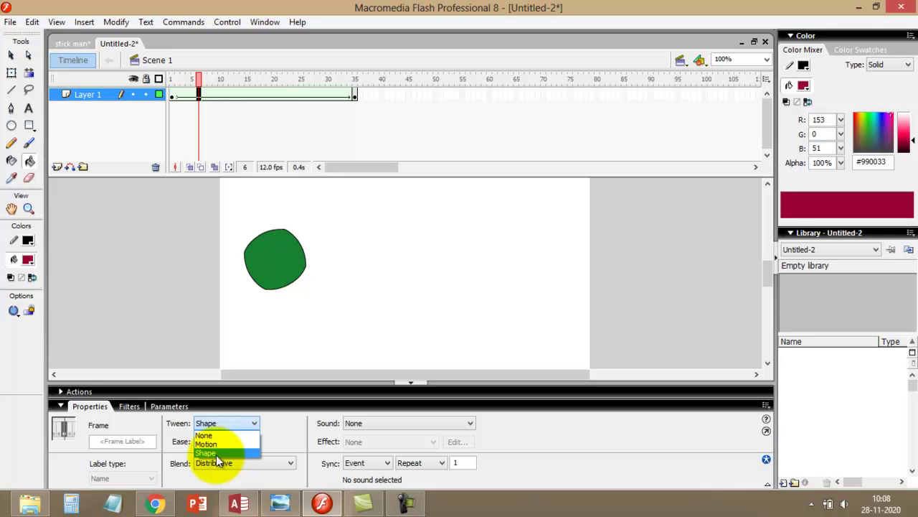
click(217, 454)
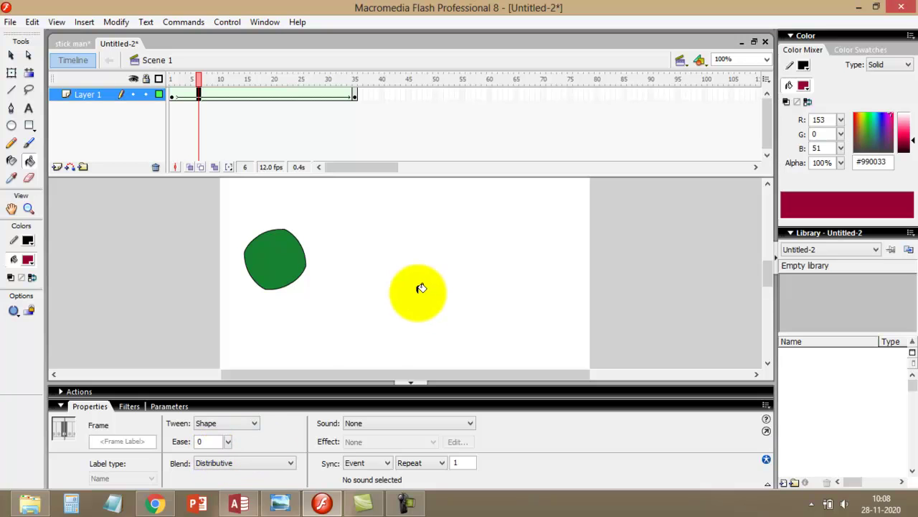
- Test the movie in a preview window, close it, and check the document properties without changing them
key(ctrl+Return)
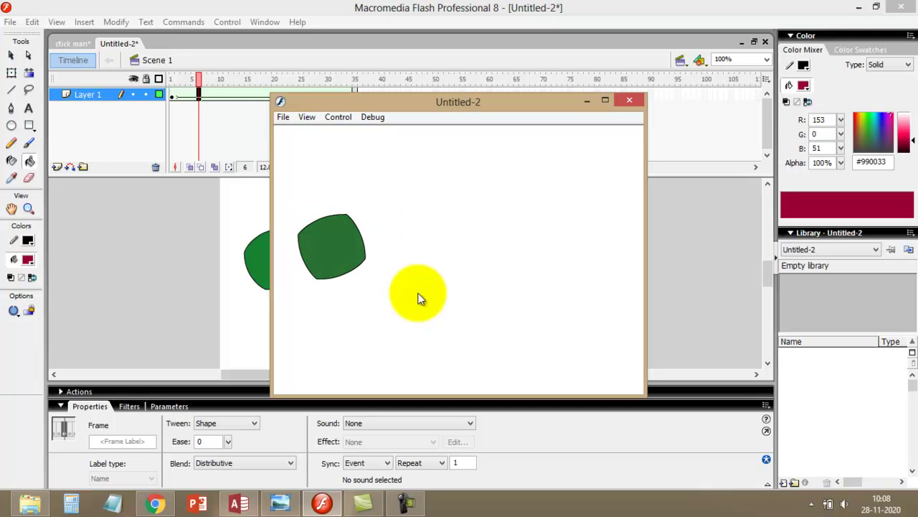
click(630, 100)
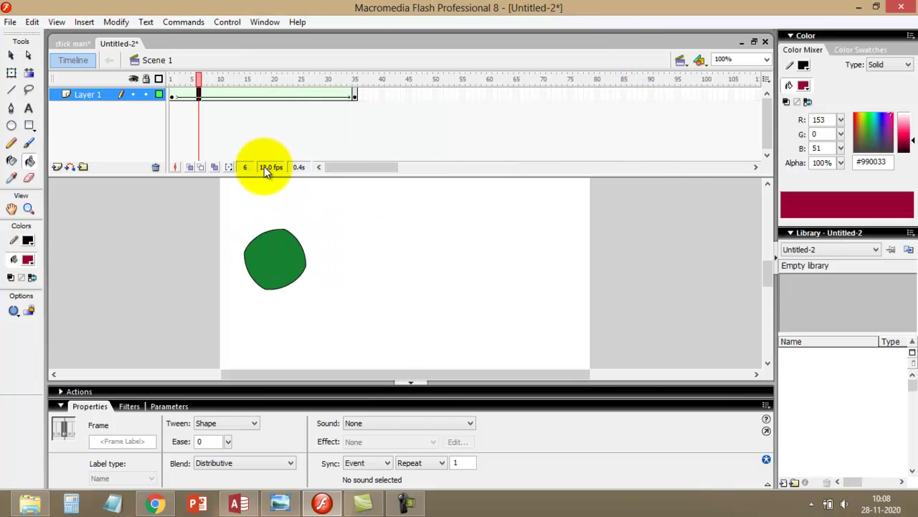
double_click(266, 167)
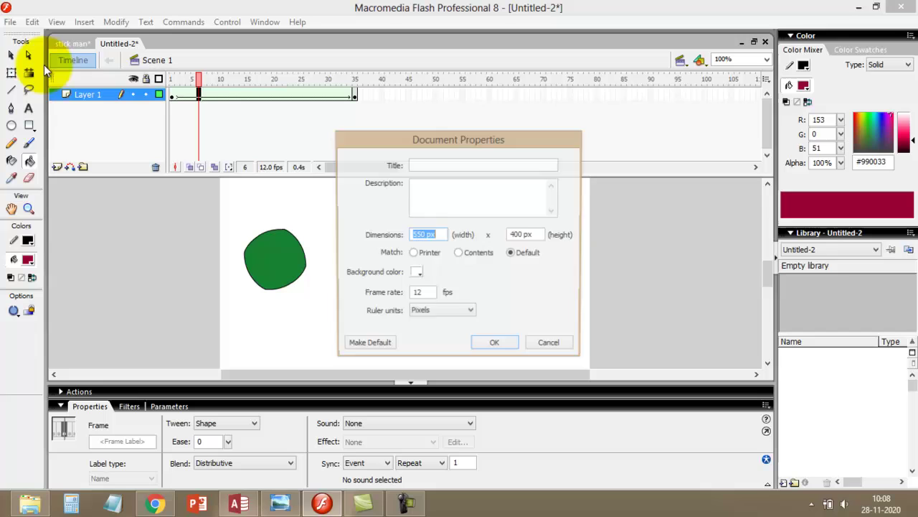
click(495, 346)
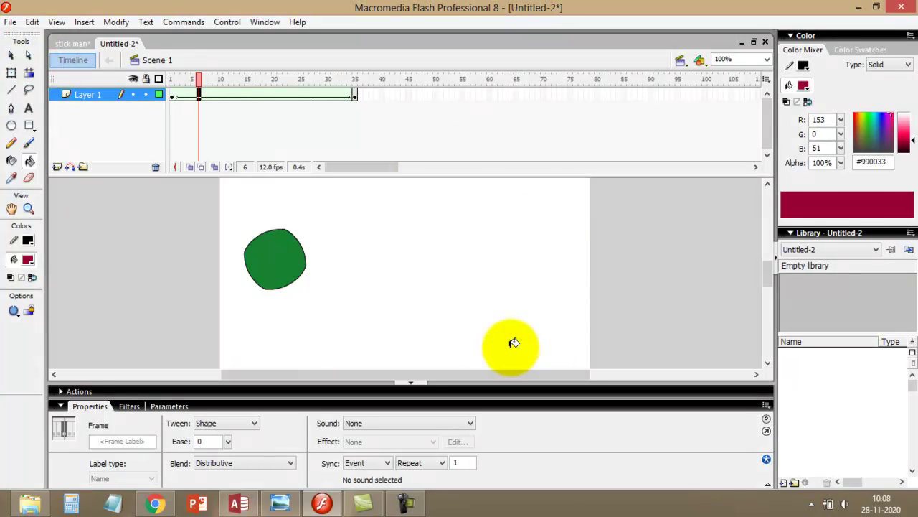
- Set the document's frame rate to 5 fps, test the movie, and close the preview
drag(310, 316, 253, 225)
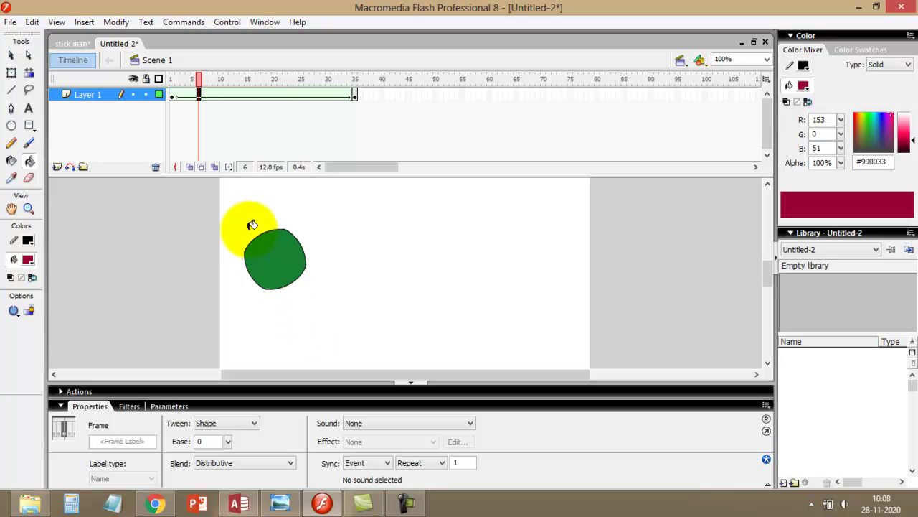
click(10, 56)
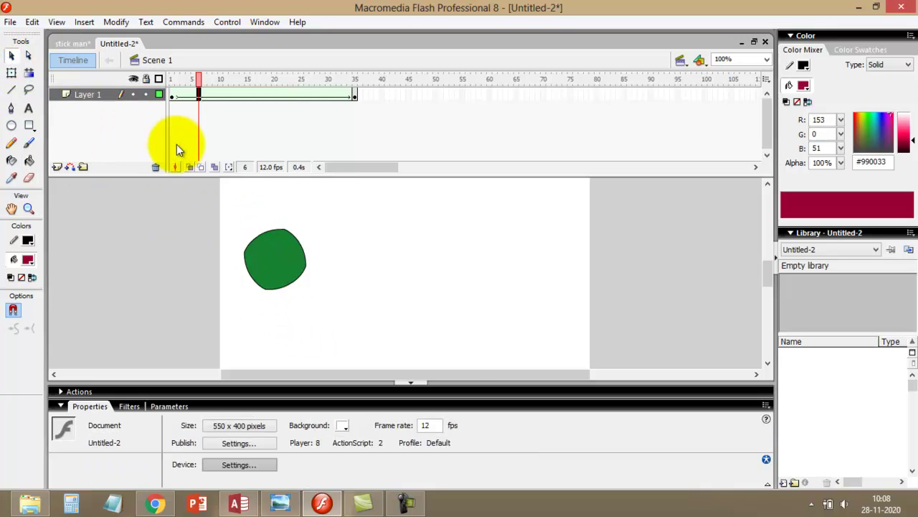
double_click(273, 167)
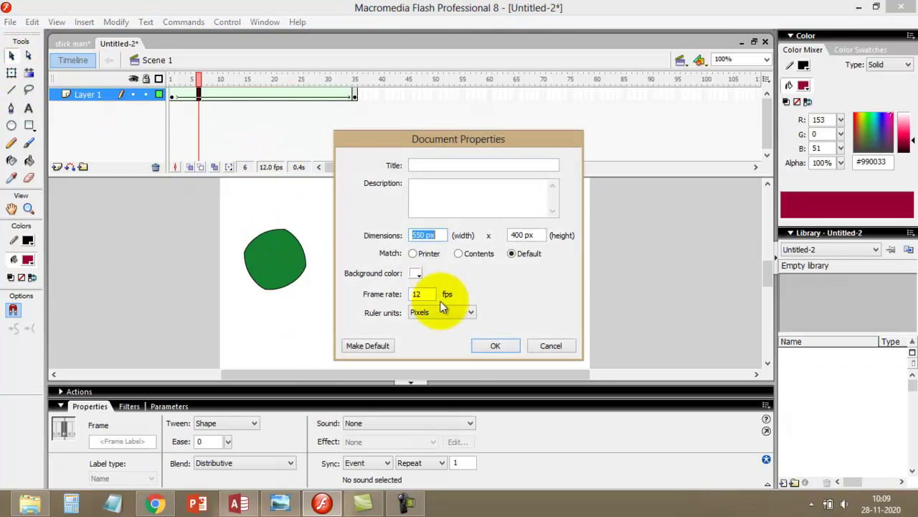
double_click(419, 294)
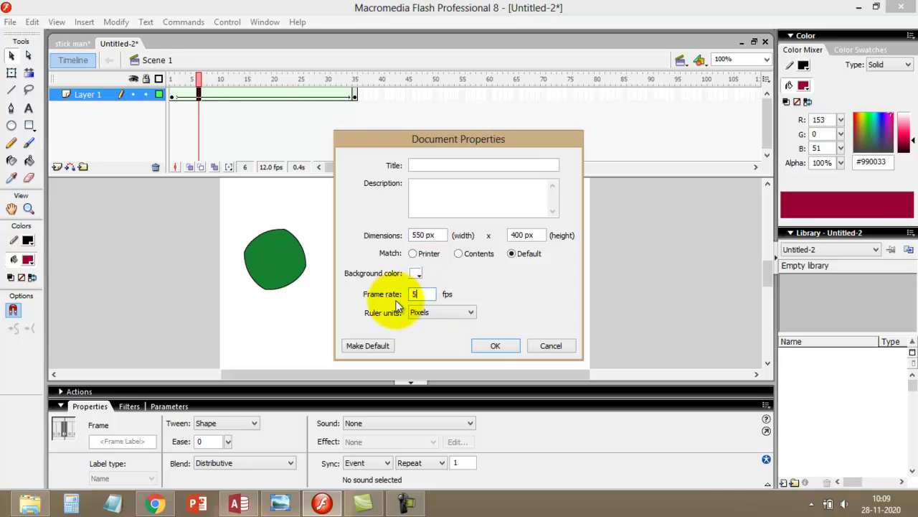
click(502, 346)
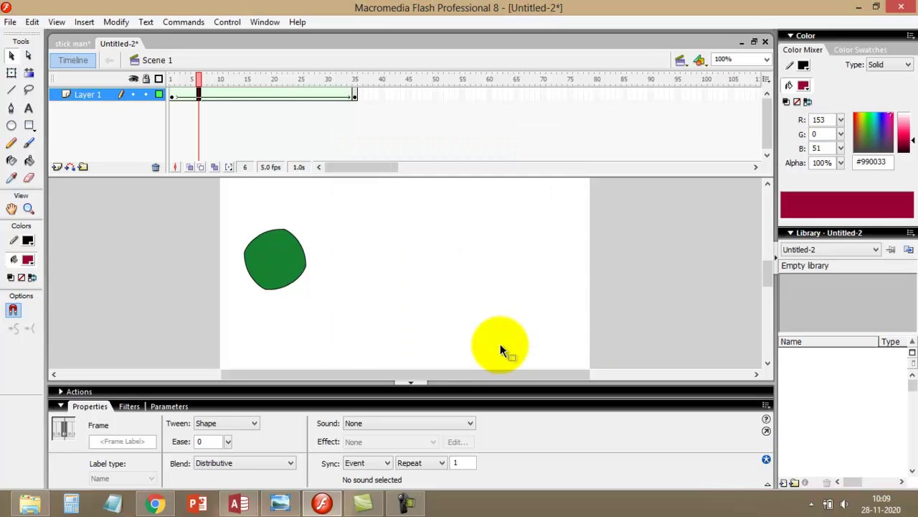
key(ctrl+Return)
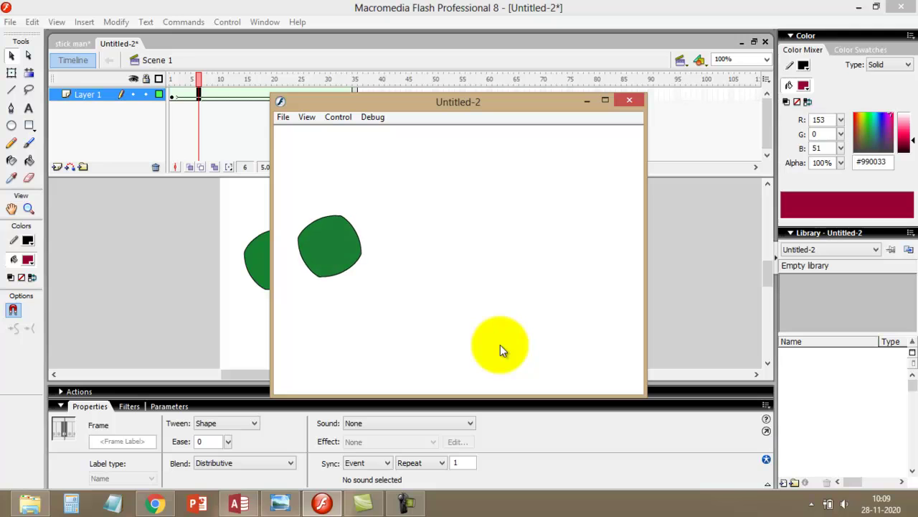
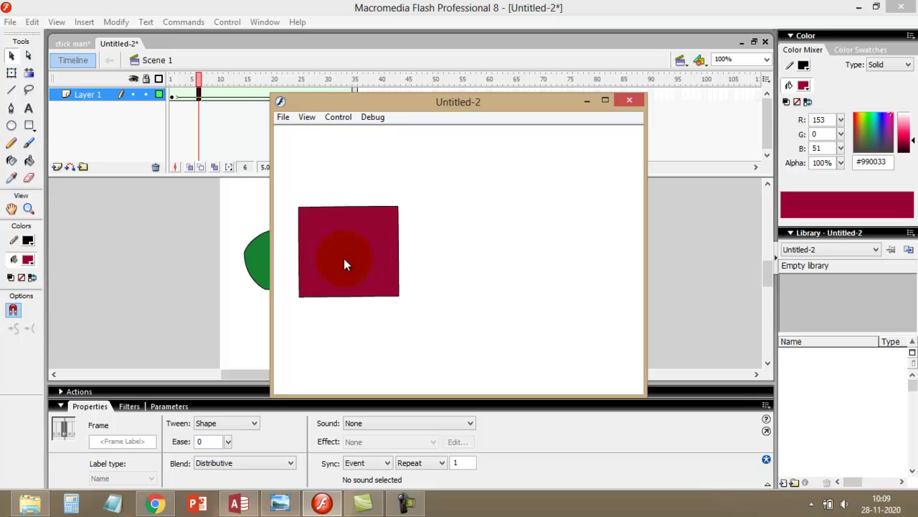
click(621, 101)
- Set the document's frame rate to 30 fps, test the movie, and close the preview
double_click(270, 167)
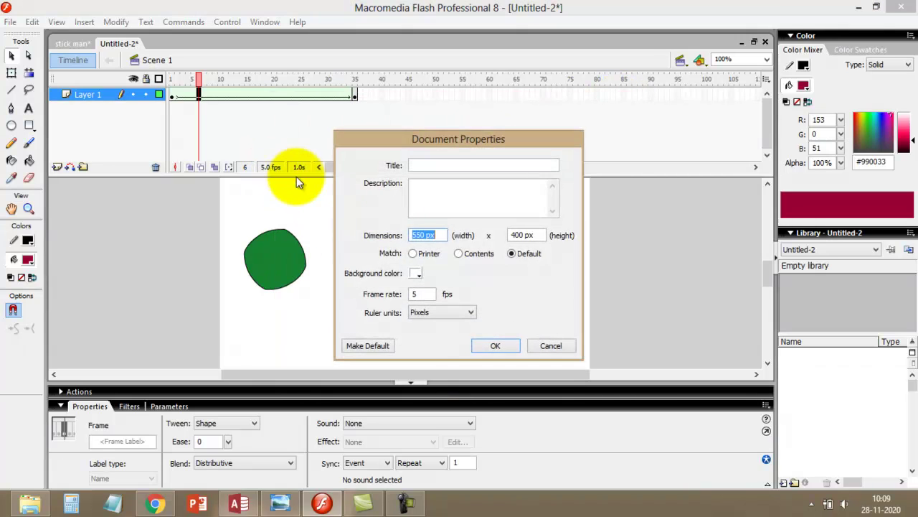
double_click(418, 293)
text(30)
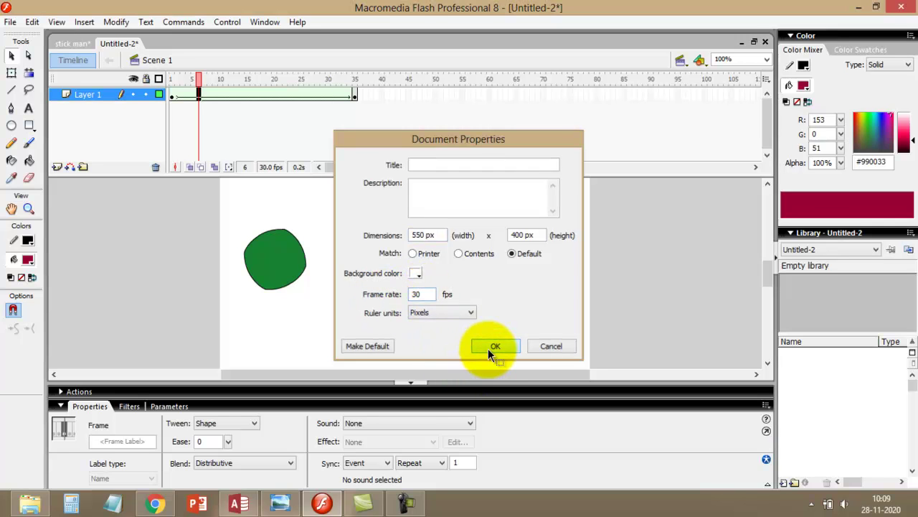
click(490, 348)
key(ctrl+Return)
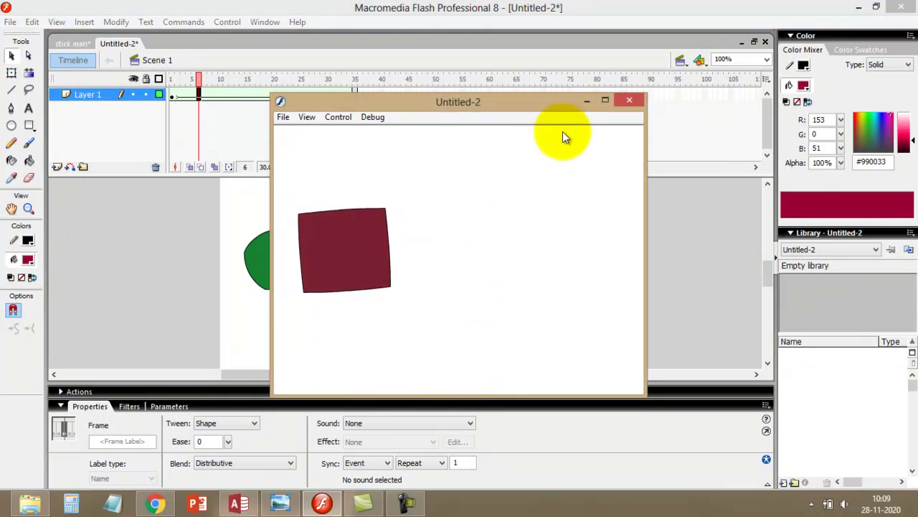
click(628, 100)
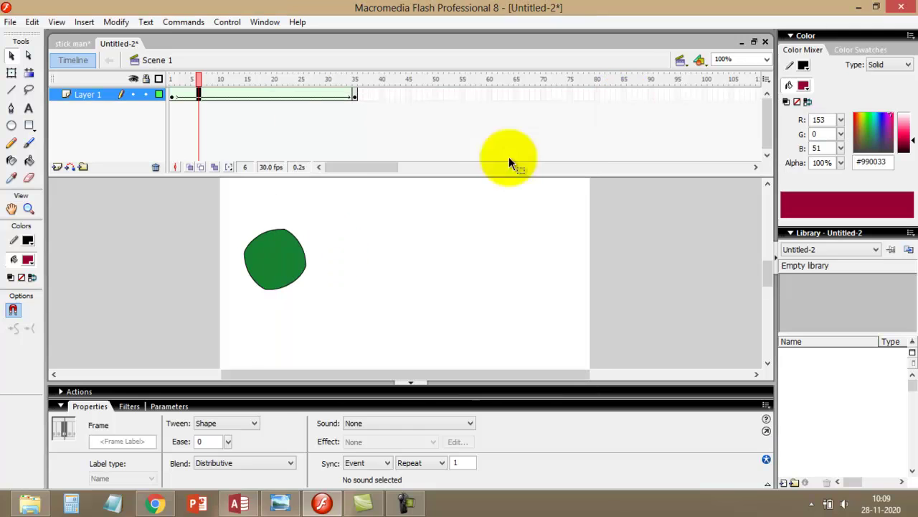
- Set the document's frame rate to 50 fps, test the movie, and close the preview
double_click(268, 167)
double_click(422, 293)
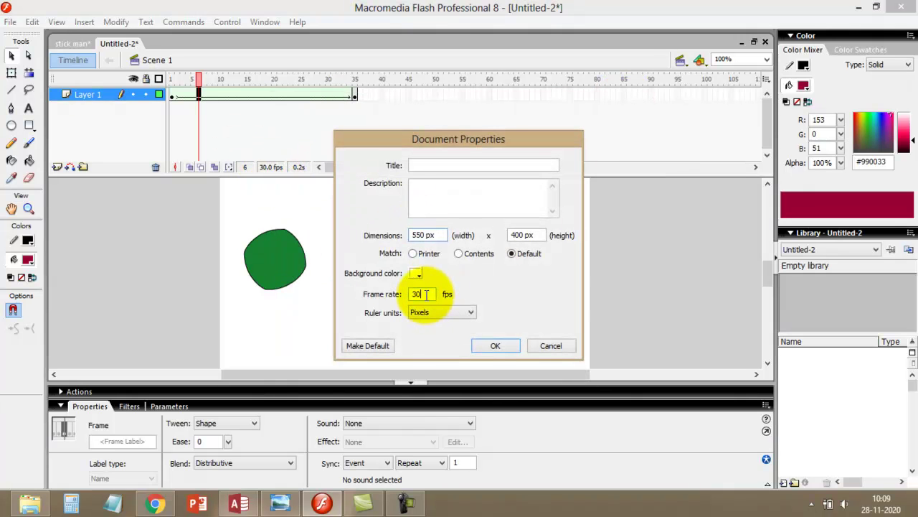
text(50)
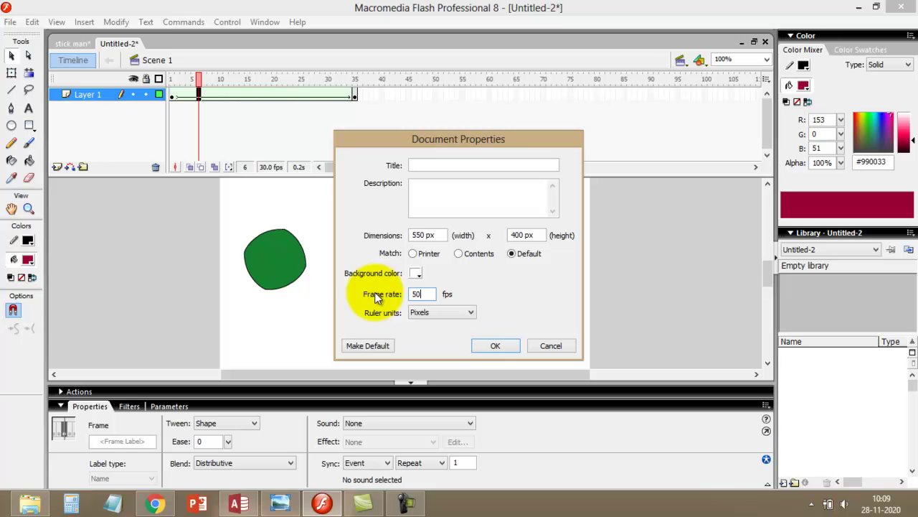
click(494, 347)
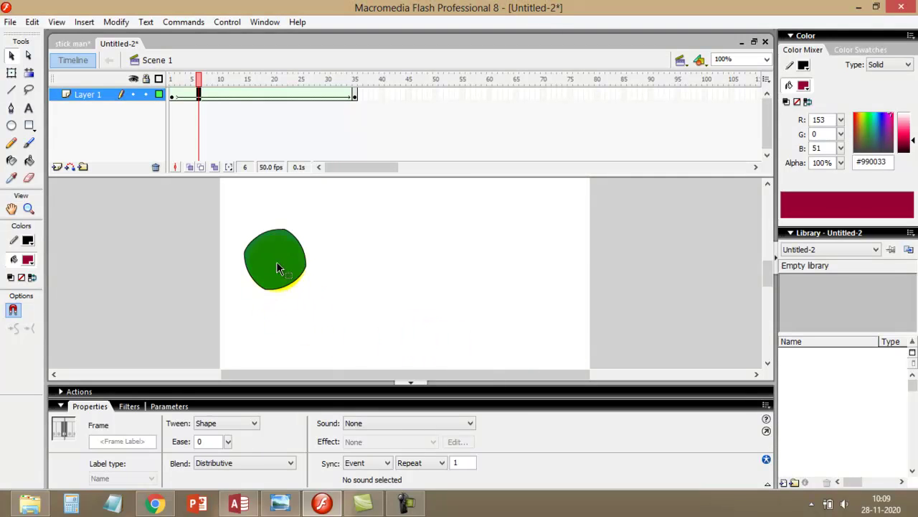
key(ctrl+Return)
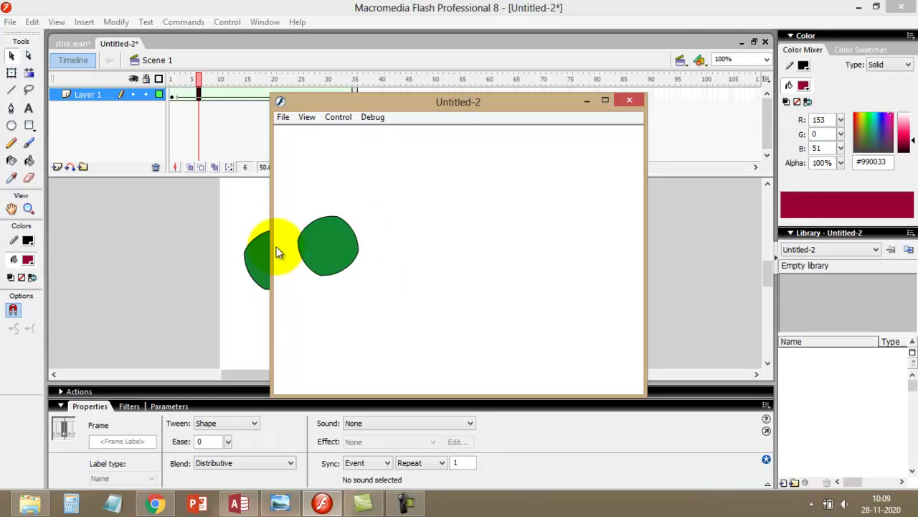
click(629, 101)
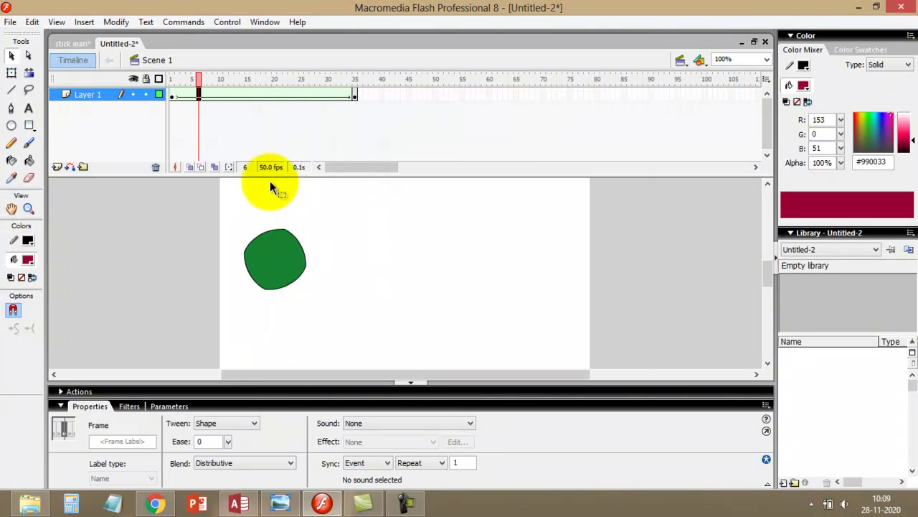
- Restore the document's frame rate to 12 fps, test the movie, and close the preview
double_click(270, 167)
double_click(424, 296)
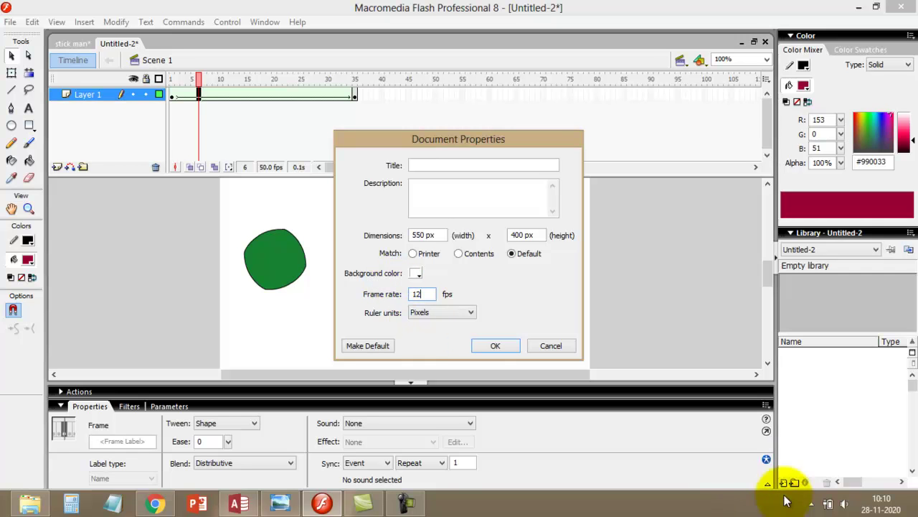
click(499, 350)
key(ctrl+Return)
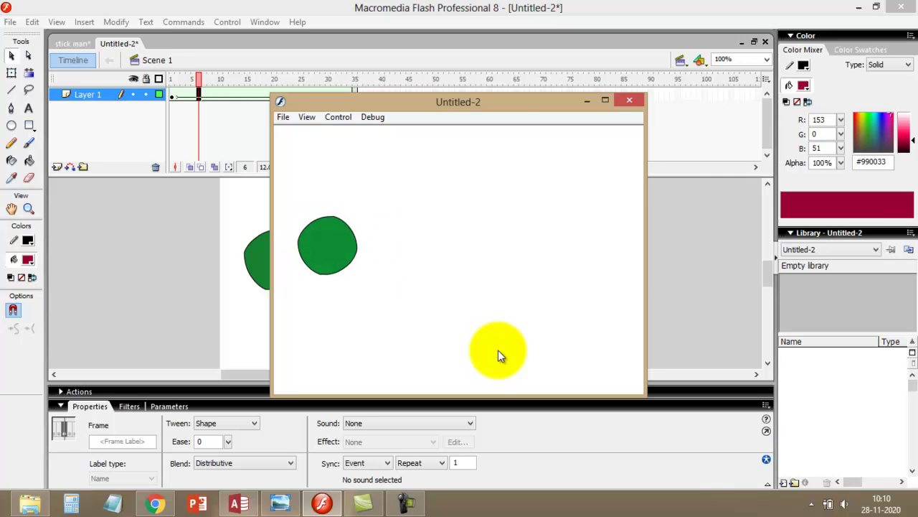
click(633, 106)
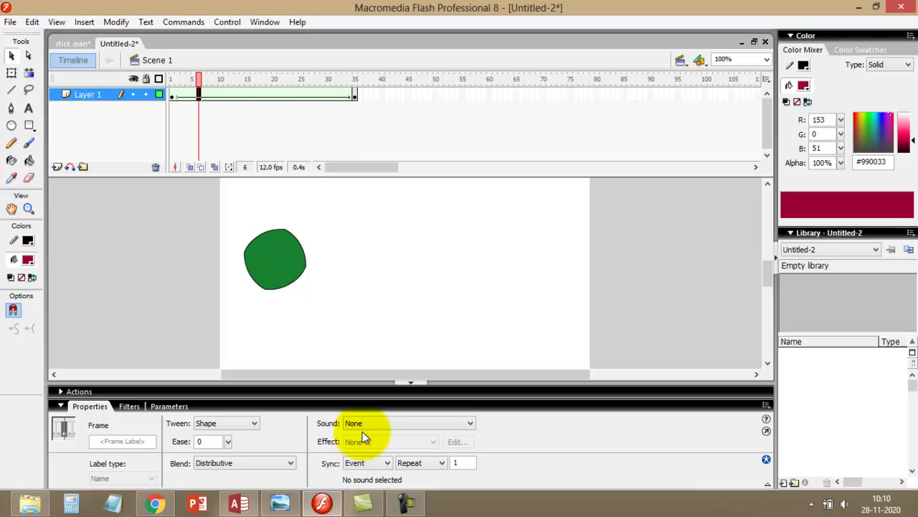
- Create a new blank document of the Flash Document type
click(10, 22)
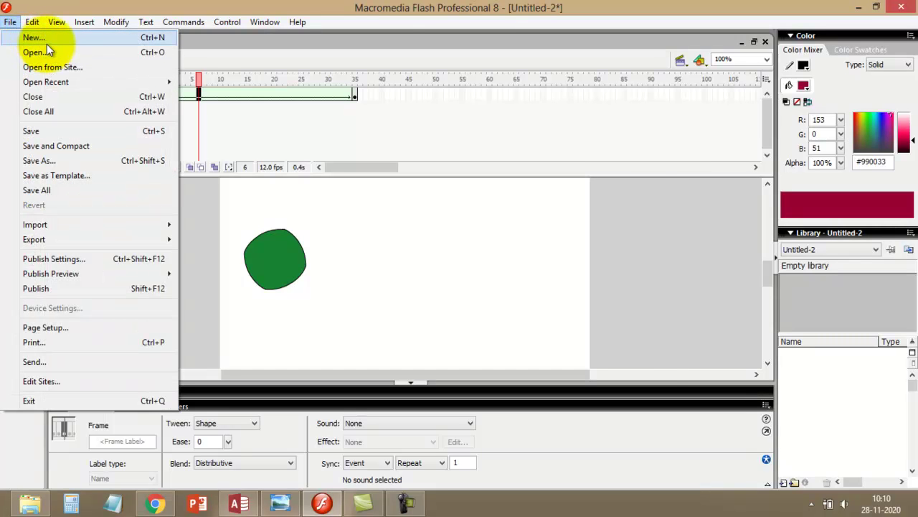
click(47, 43)
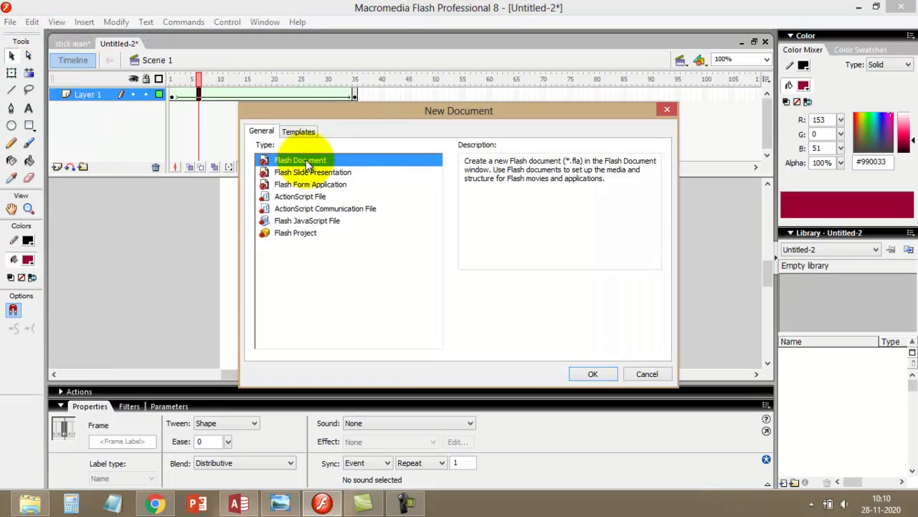
click(593, 374)
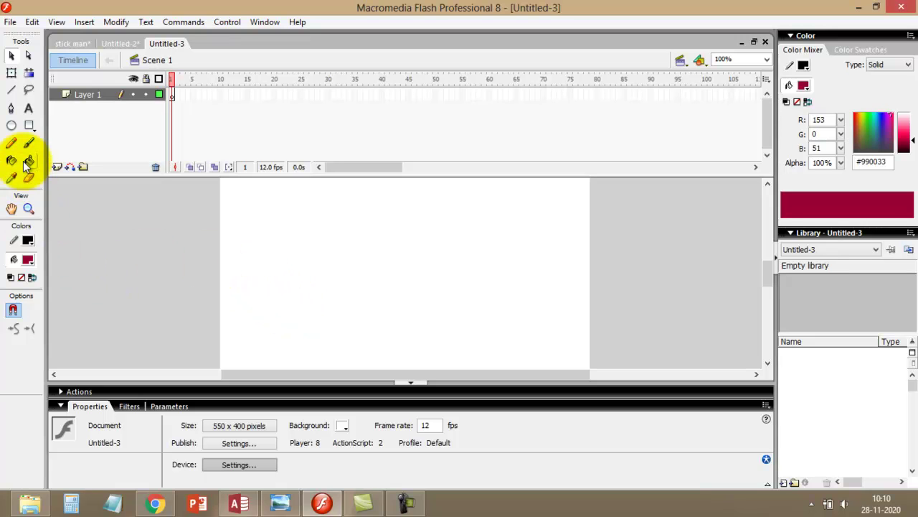
- Draw a dark red circle about 72.5 px in diameter and move it to the stage's upper-left corner, about X 6, Y 11
click(11, 126)
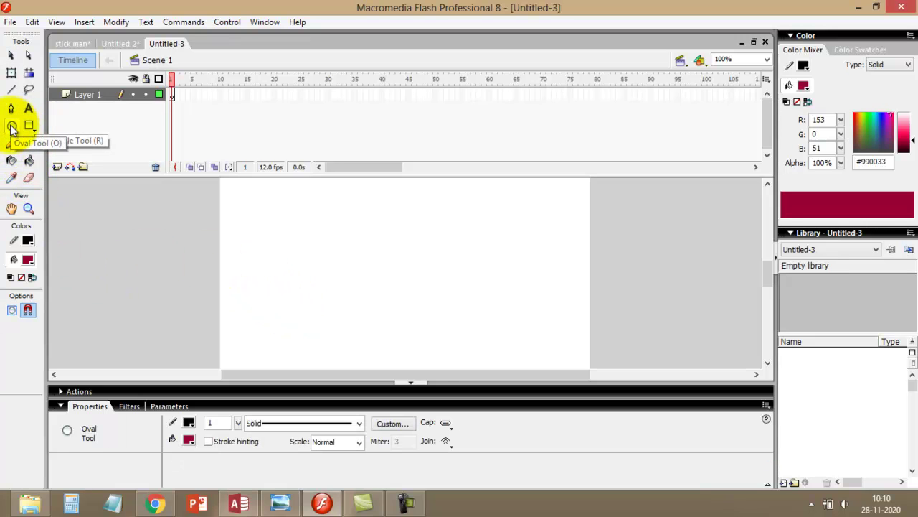
drag(232, 274, 280, 323)
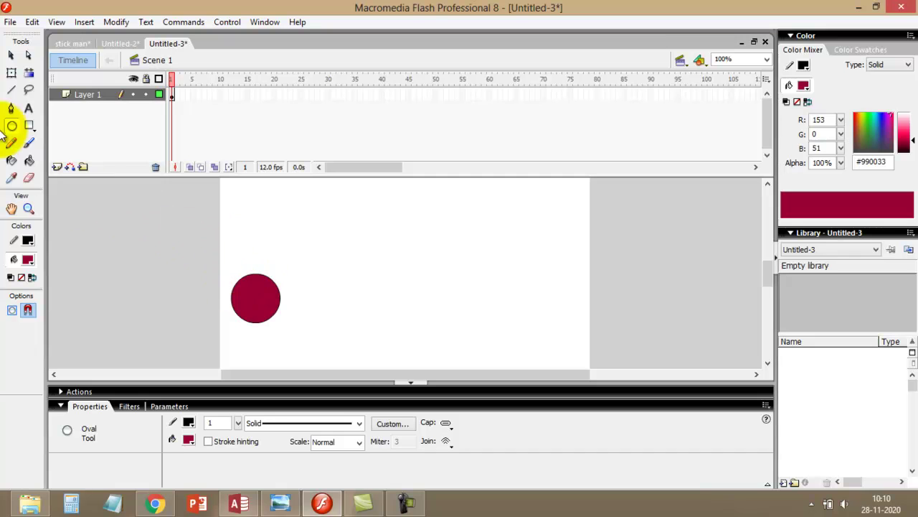
click(11, 55)
drag(230, 256, 296, 343)
drag(256, 215, 256, 213)
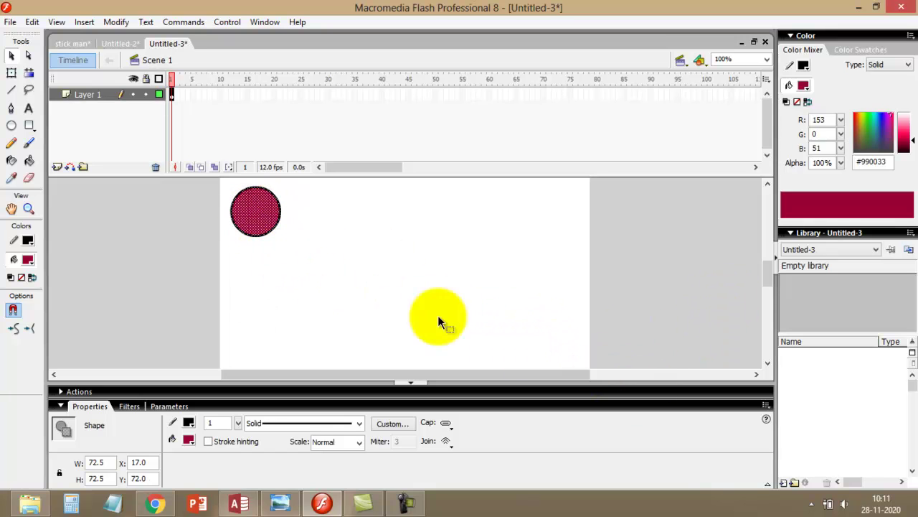
drag(763, 275, 765, 264)
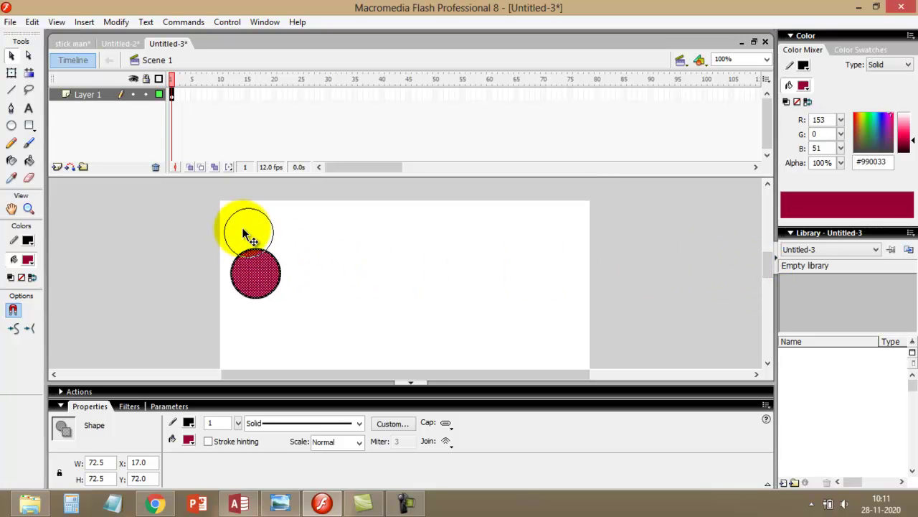
drag(244, 234, 244, 235)
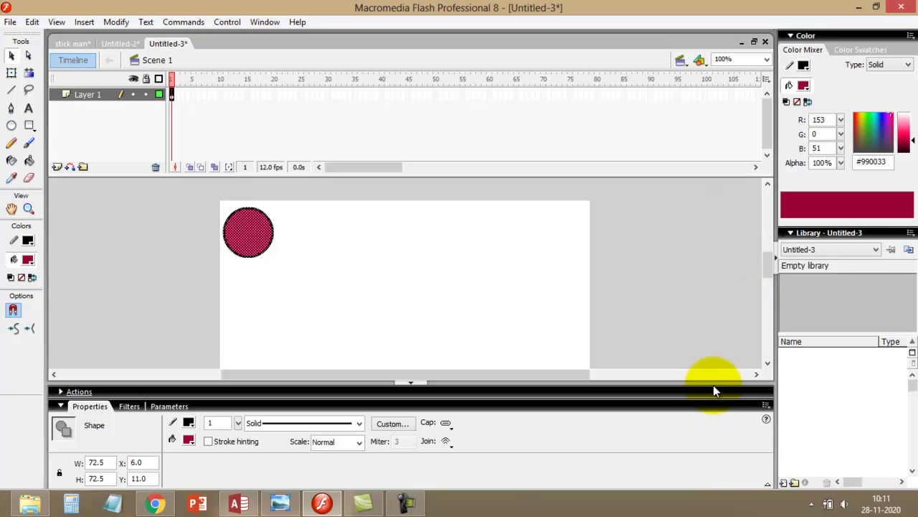
- Reduce the timeline's height and set the stage magnification to 50%
drag(667, 177, 667, 156)
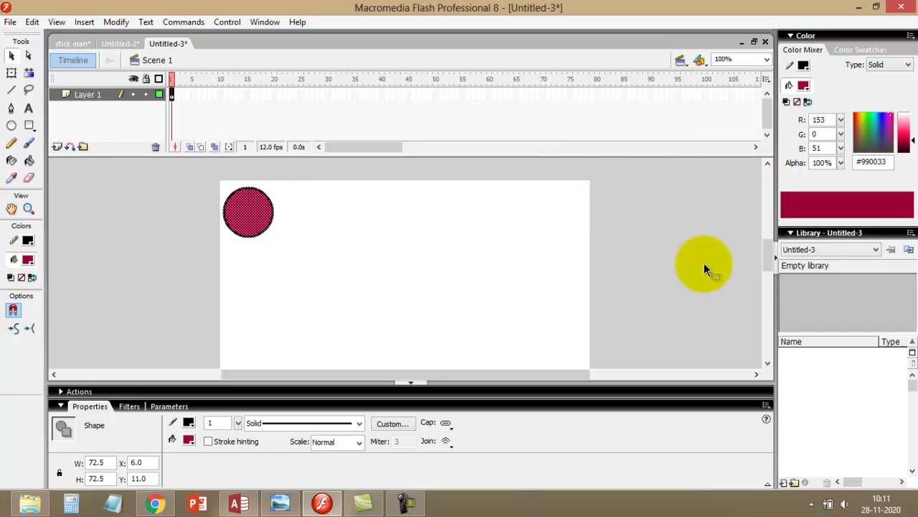
mouse_move(765, 257)
mouse_down()
mouse_move(766, 269)
mouse_move(764, 247)
mouse_up()
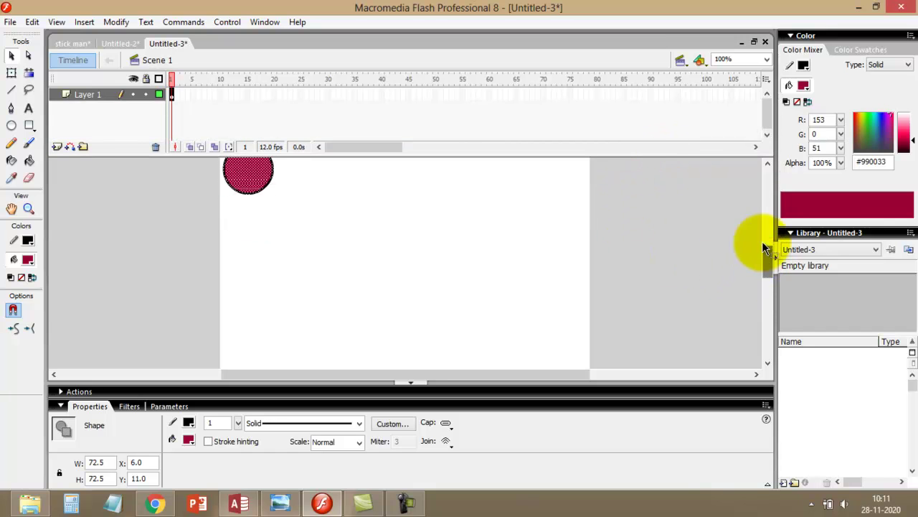
click(766, 59)
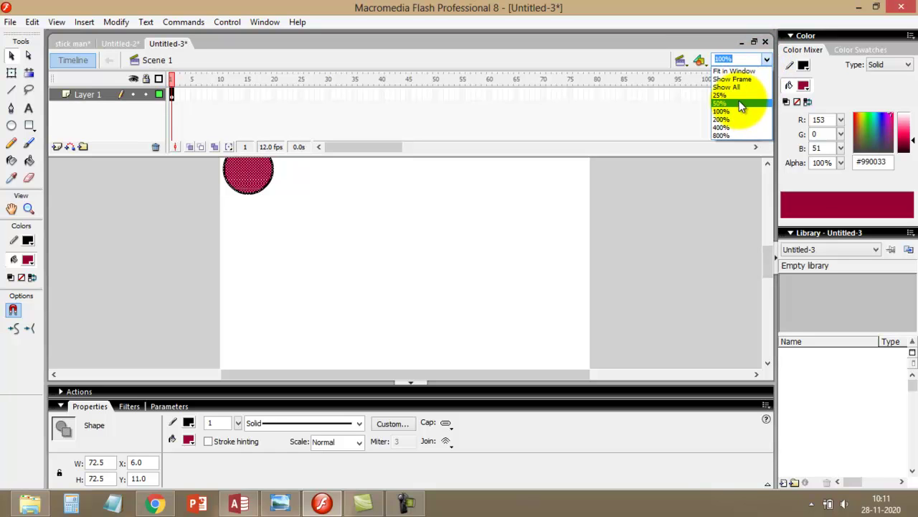
click(746, 102)
drag(318, 222, 454, 308)
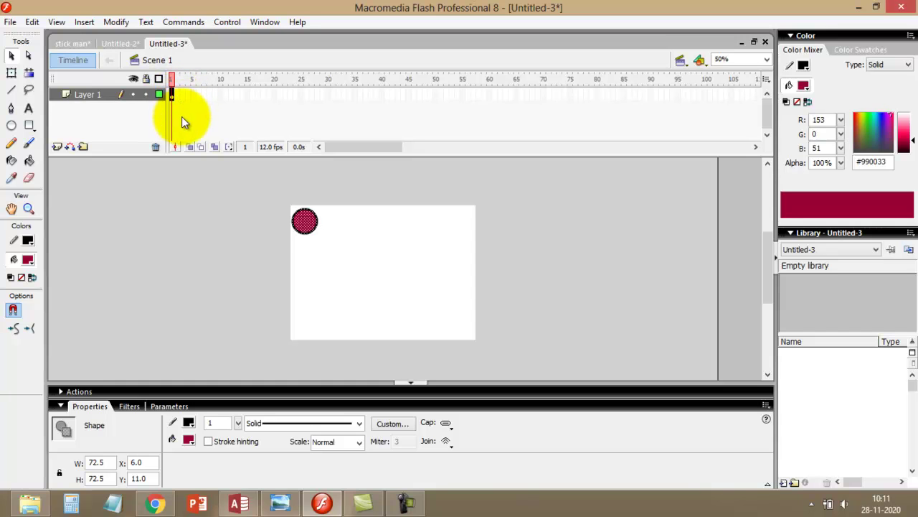
drag(170, 94, 328, 254)
drag(455, 330, 454, 327)
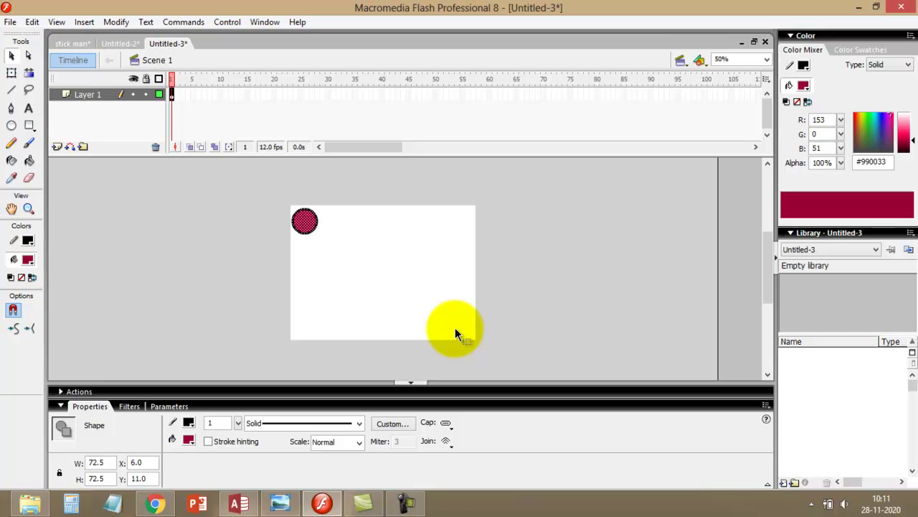
drag(314, 239, 323, 221)
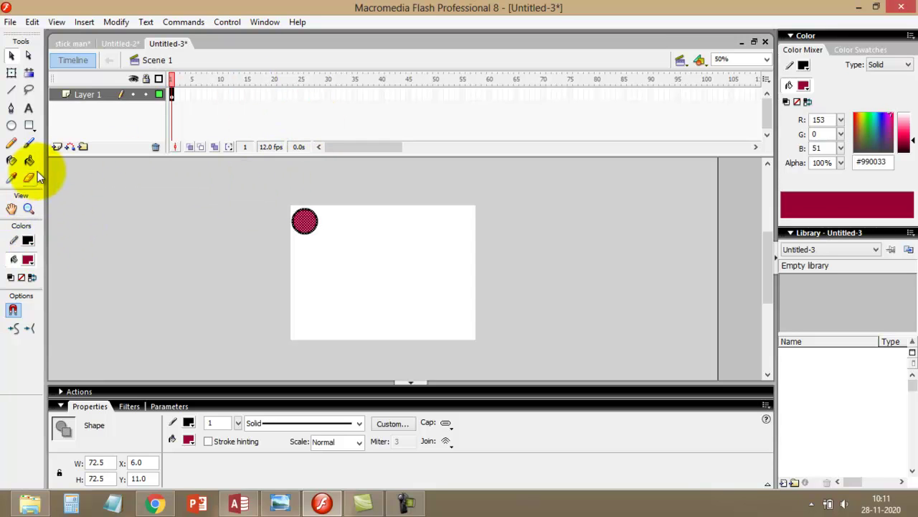
- Insert a keyframe at frame 40 of Layer 1
click(381, 95)
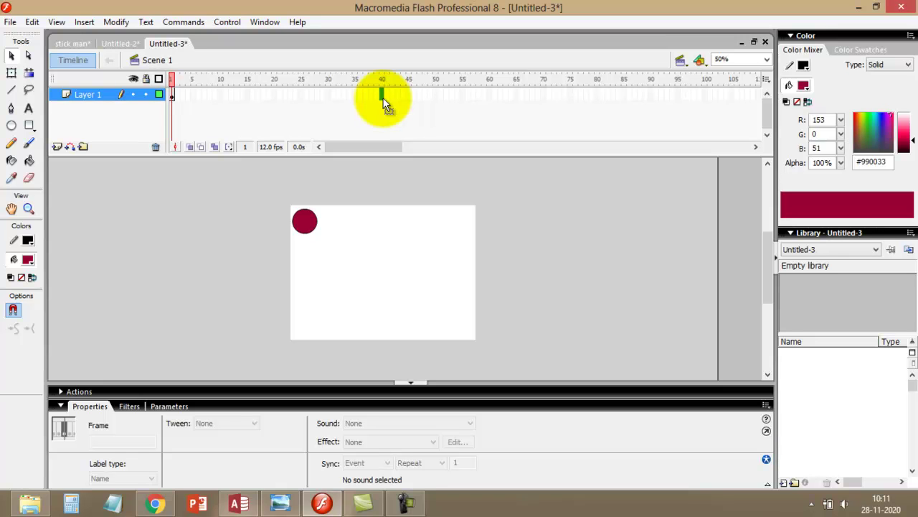
key(F6)
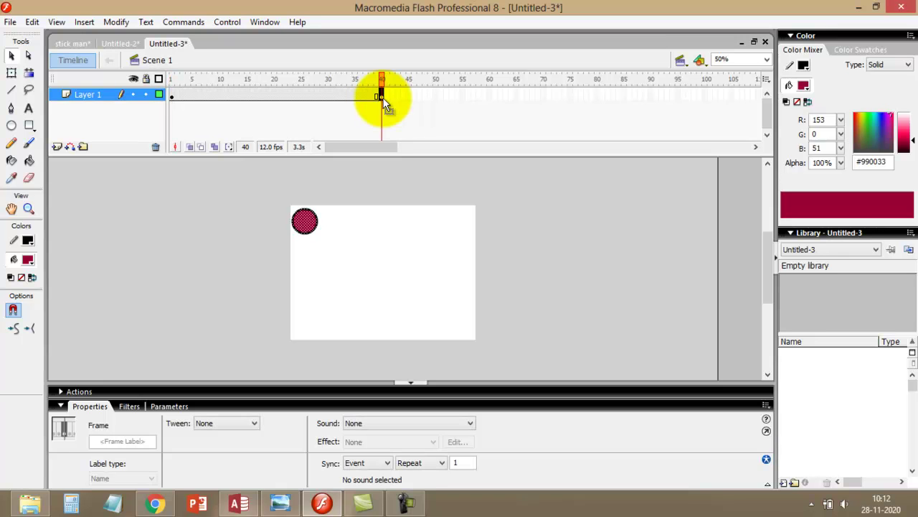
click(11, 57)
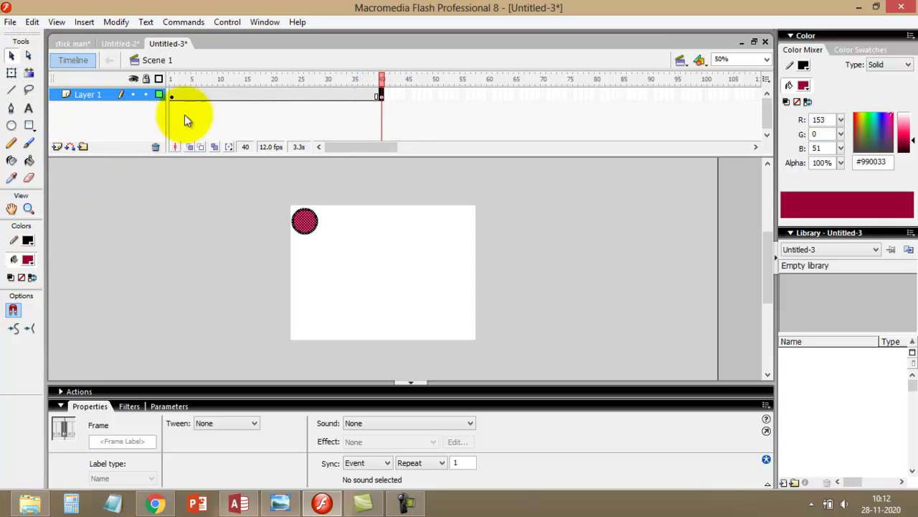
click(10, 57)
drag(334, 207, 318, 226)
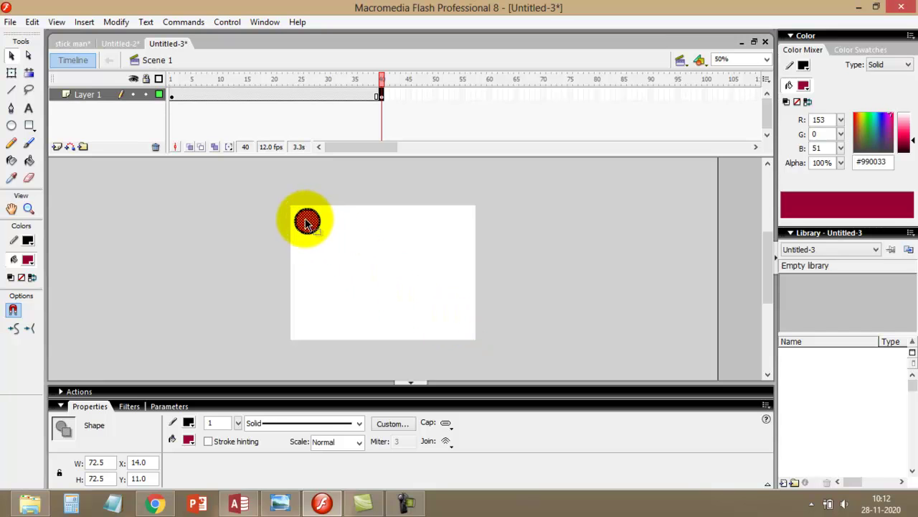
- Convert the dark red circle in frame 1 to a graphic symbol, keeping the default name Symbol 1
click(172, 95)
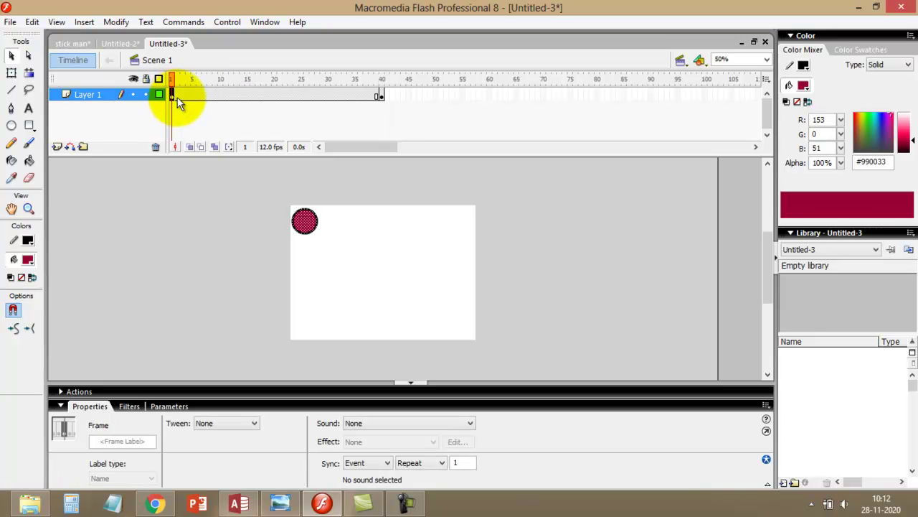
click(116, 22)
click(150, 59)
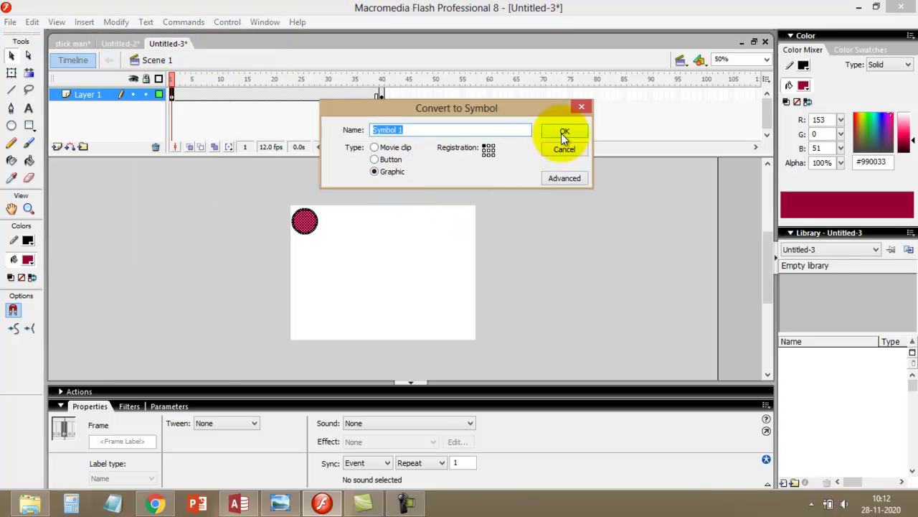
click(562, 133)
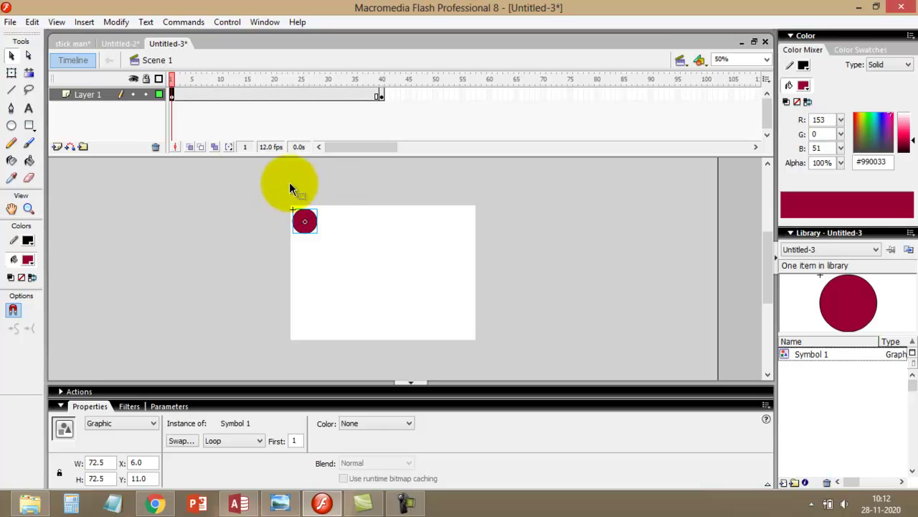
- Remove the old shape keyframe at frame 40 and the extra keyframe at frame 41 from Layer 1
click(381, 97)
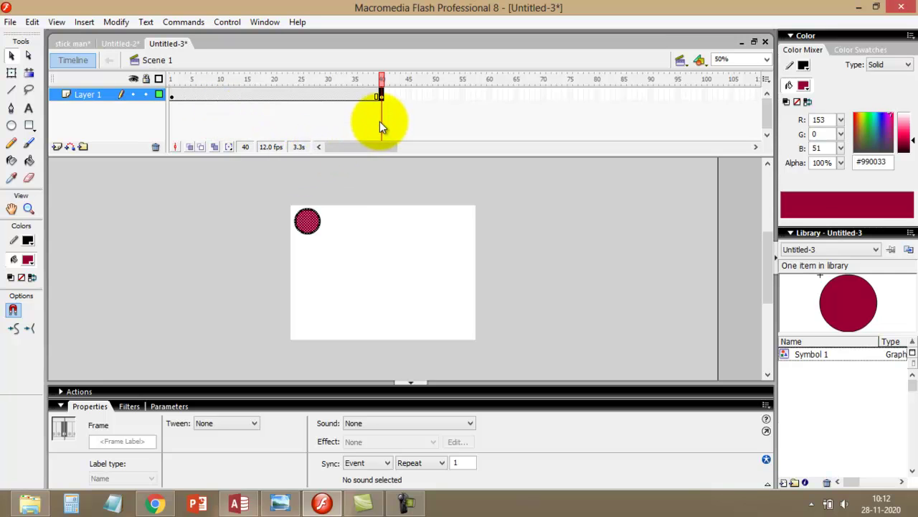
key(F6)
click(381, 94)
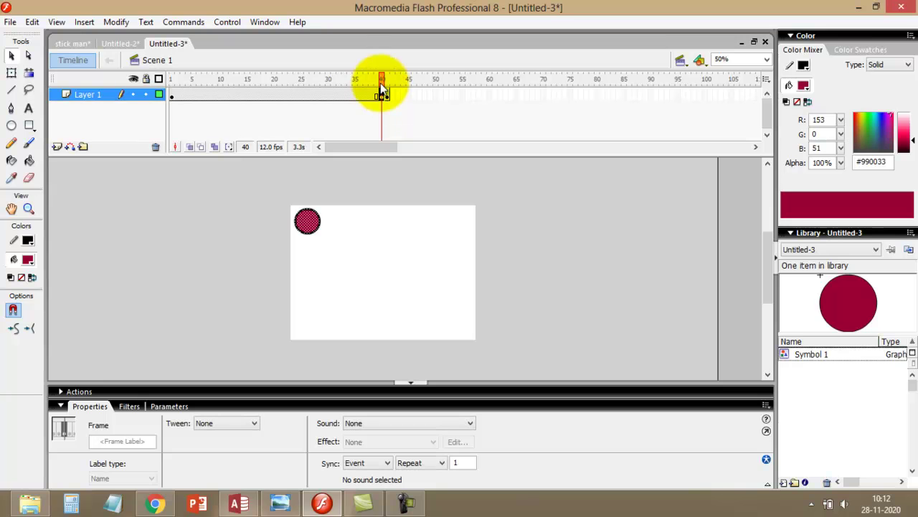
right_click(381, 93)
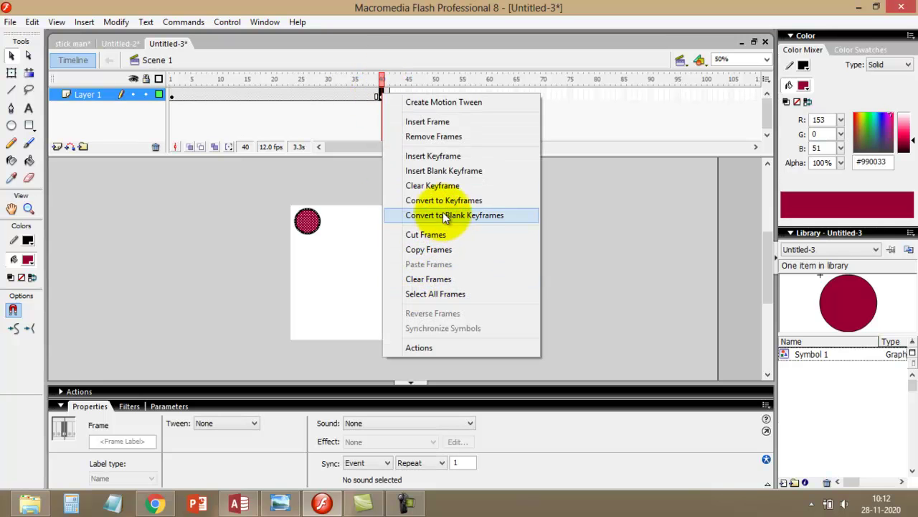
click(436, 135)
right_click(384, 96)
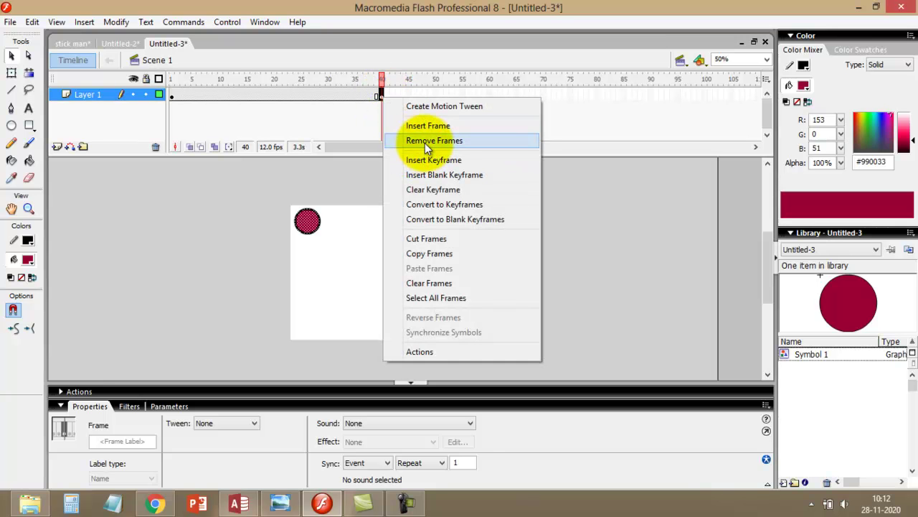
click(425, 143)
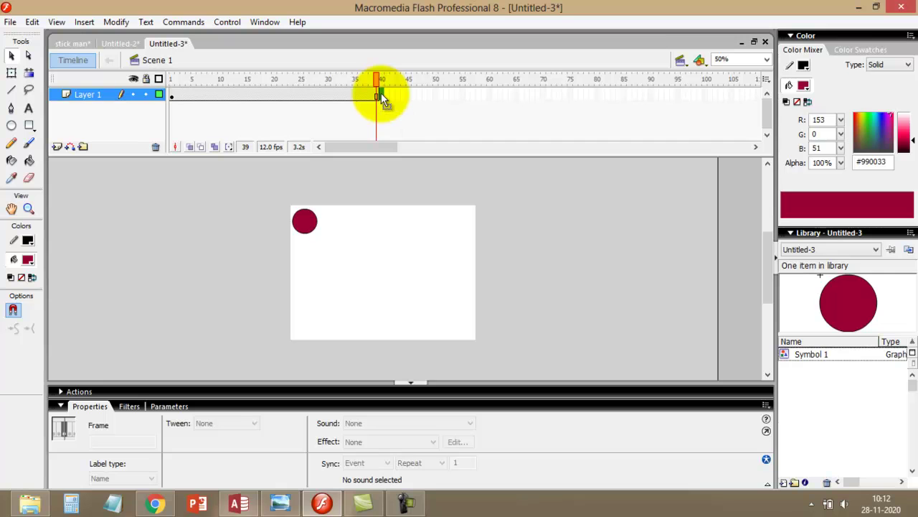
- Insert a keyframe at frame 41 and move its circle to the stage's lower-right corner, about X 459.5, Y 309.5
click(386, 94)
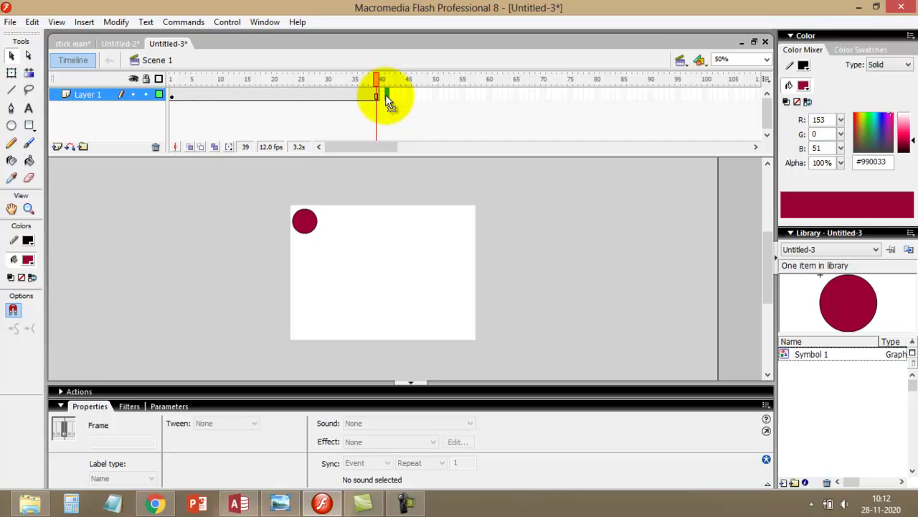
click(386, 95)
key(F6)
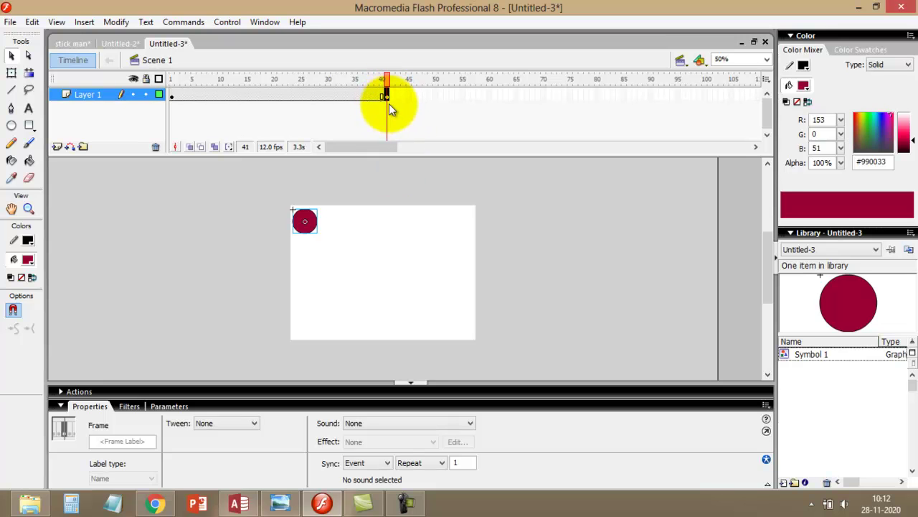
click(297, 228)
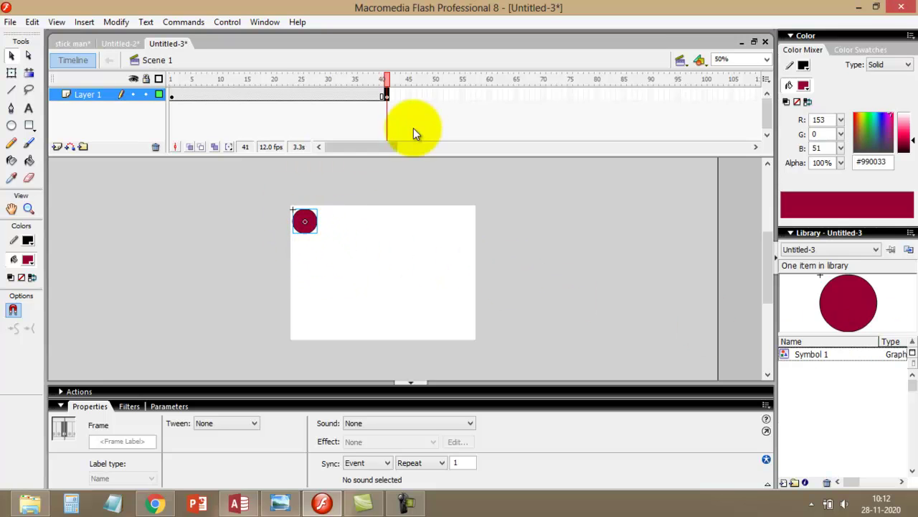
drag(312, 219, 457, 323)
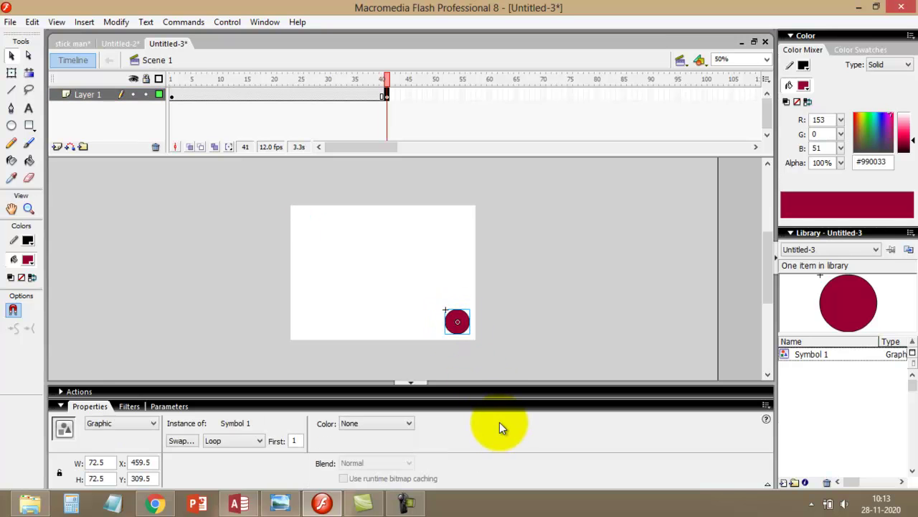
- Compare the circle in frames 1 and 41 and apply a Motion tween to the frames between them
click(233, 96)
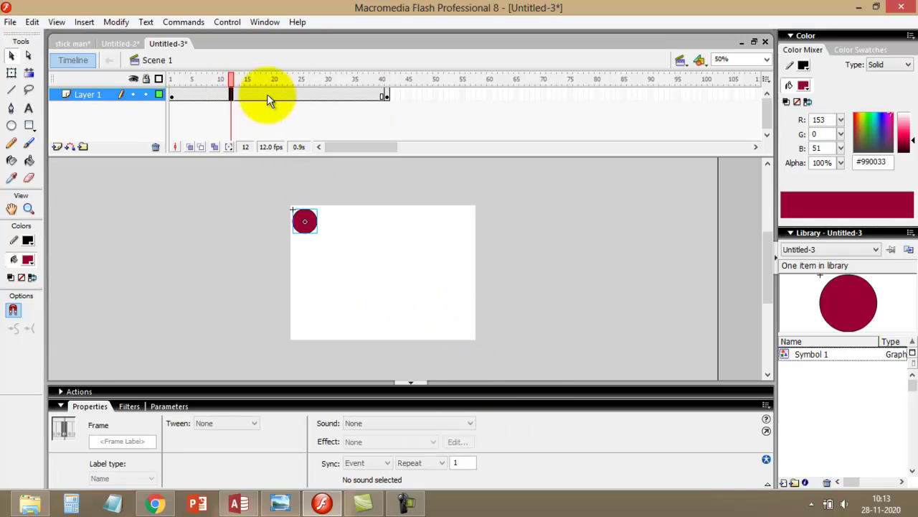
click(172, 97)
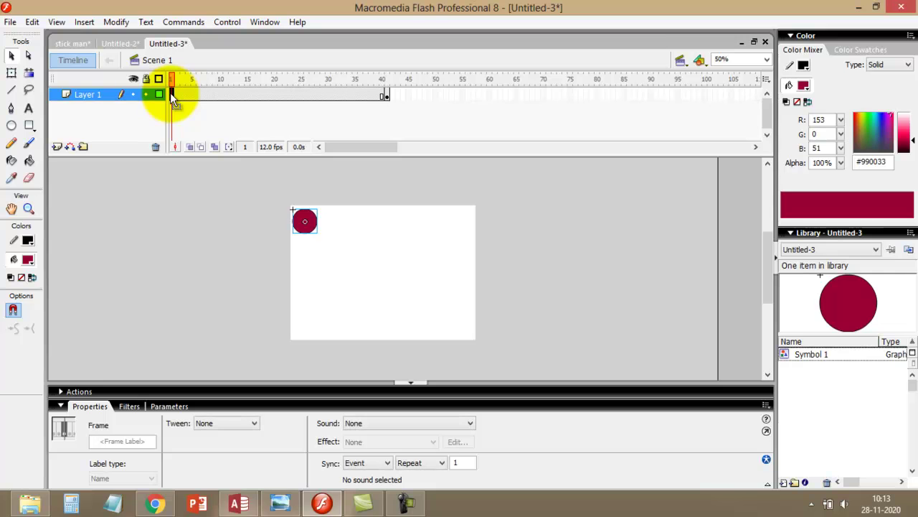
click(386, 96)
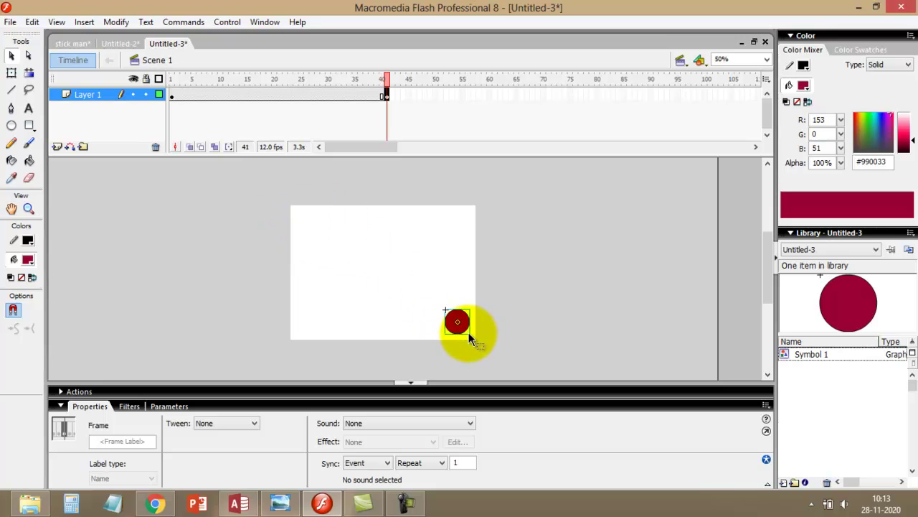
click(214, 94)
drag(205, 96, 222, 102)
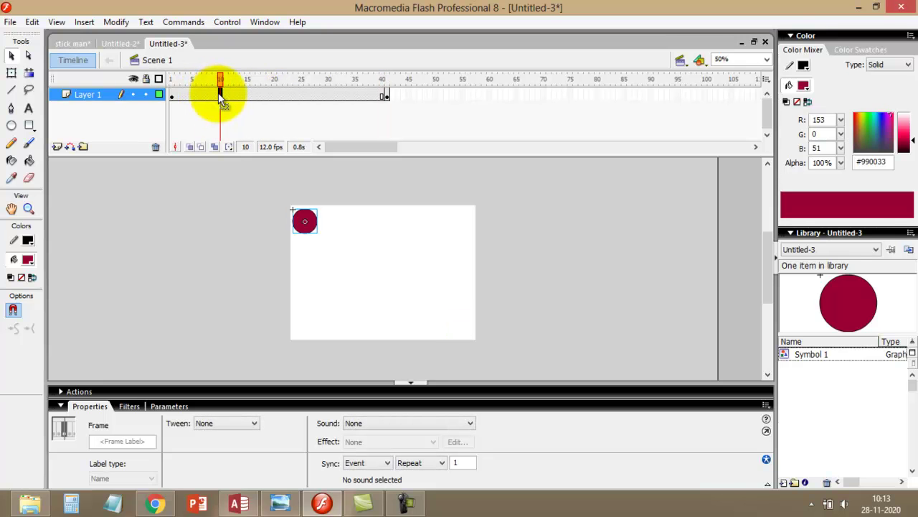
click(233, 427)
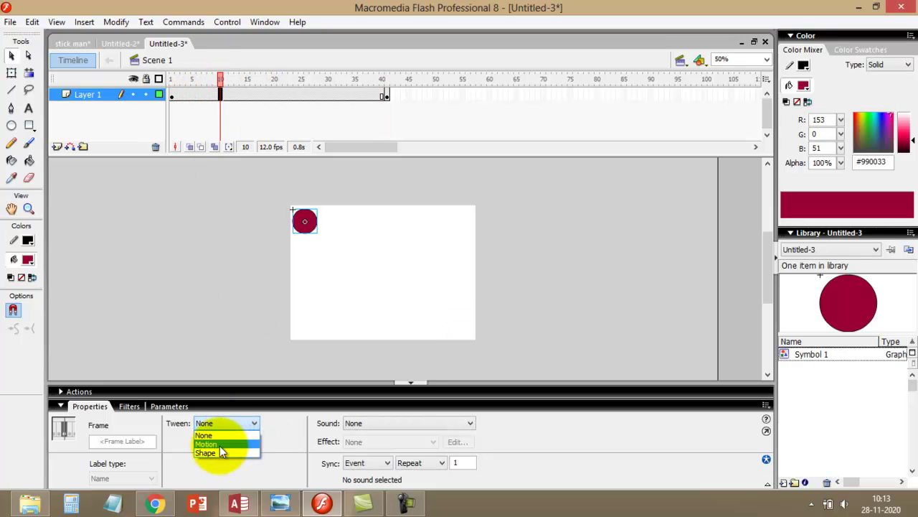
click(212, 443)
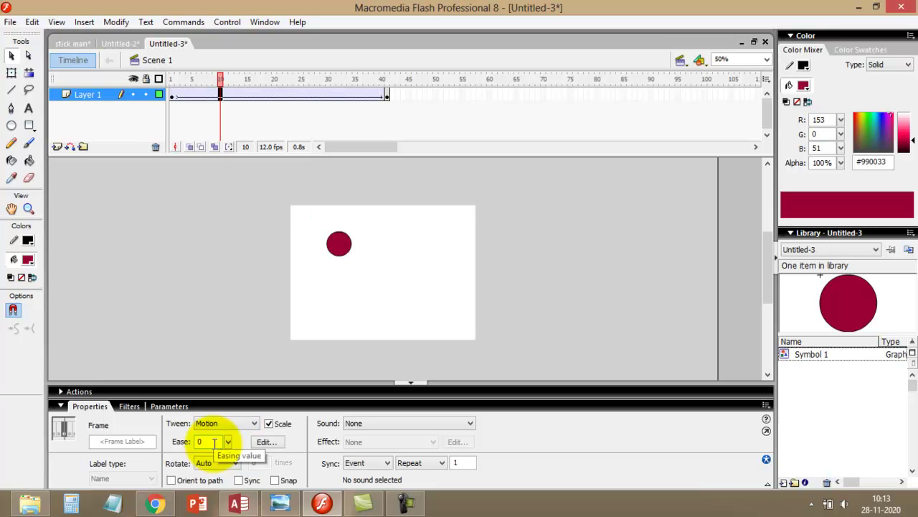
- Play the motion tween on the timeline, test the movie in its own window and close the preview
key(Return)
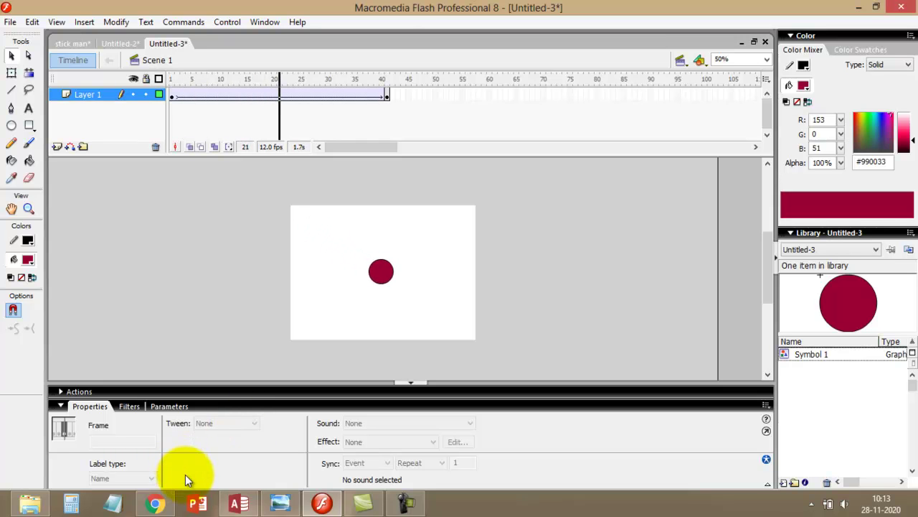
key(ctrl+Return)
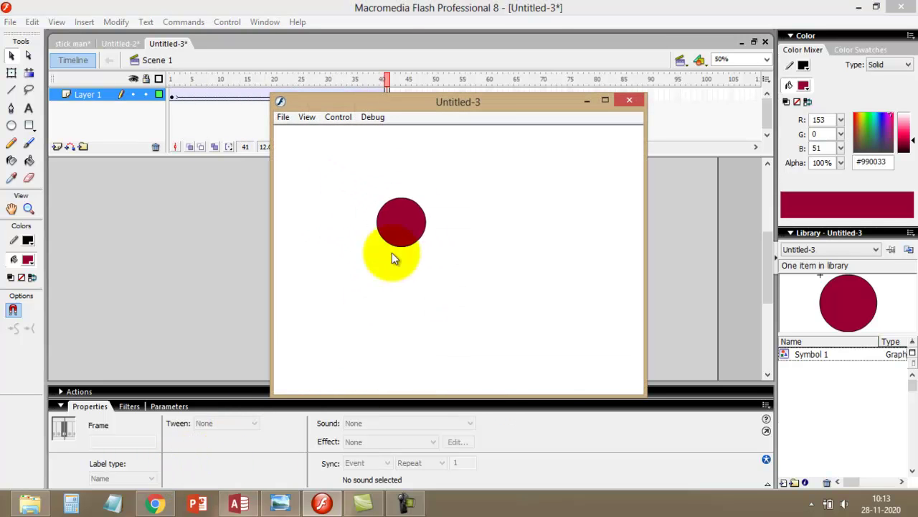
drag(475, 104, 559, 105)
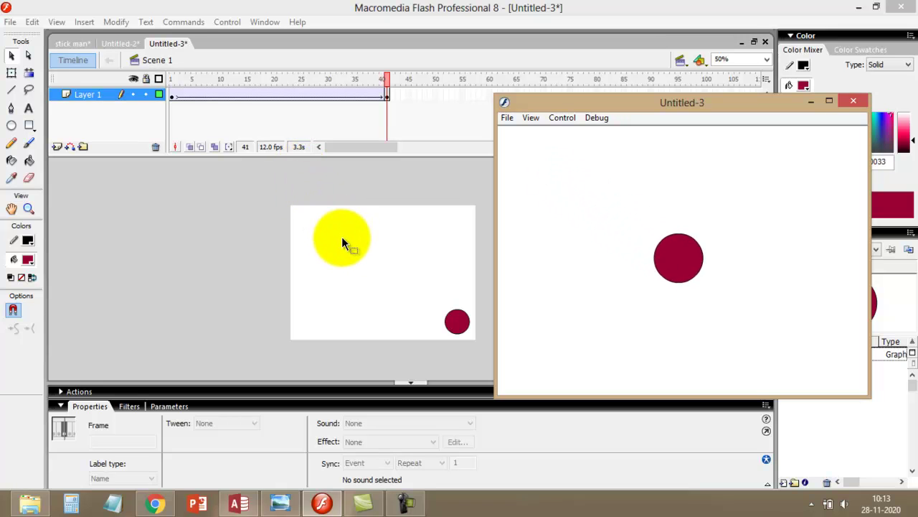
mouse_move(341, 237)
mouse_down()
mouse_move(344, 254)
mouse_move(351, 248)
mouse_move(340, 235)
mouse_up()
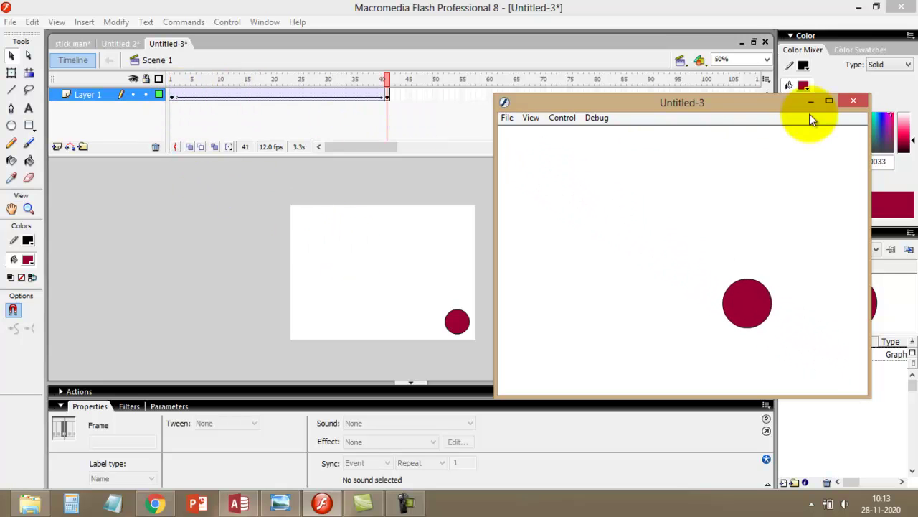
click(851, 102)
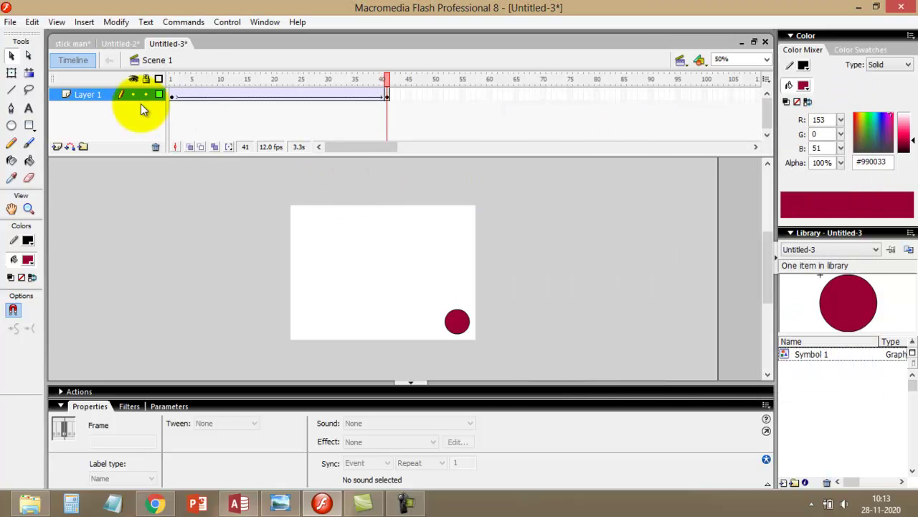
- Create another new blank document of the Flash Document type
click(10, 23)
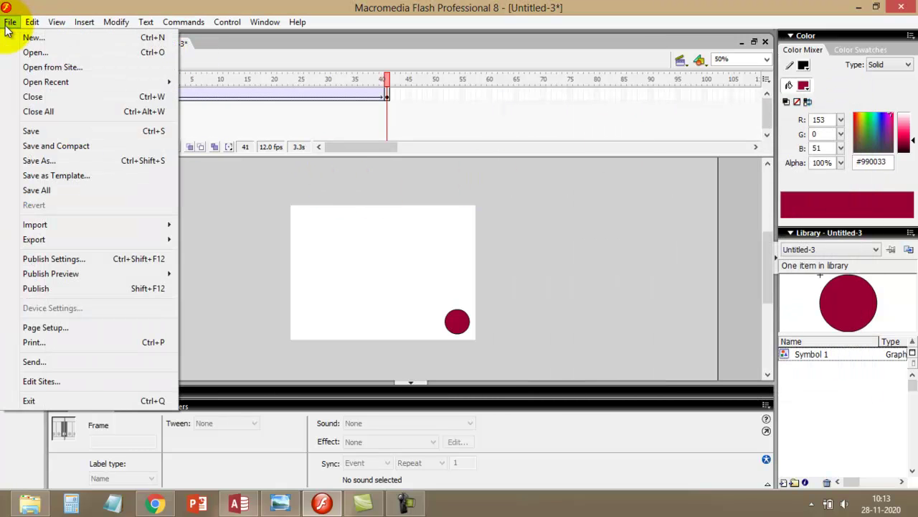
click(28, 37)
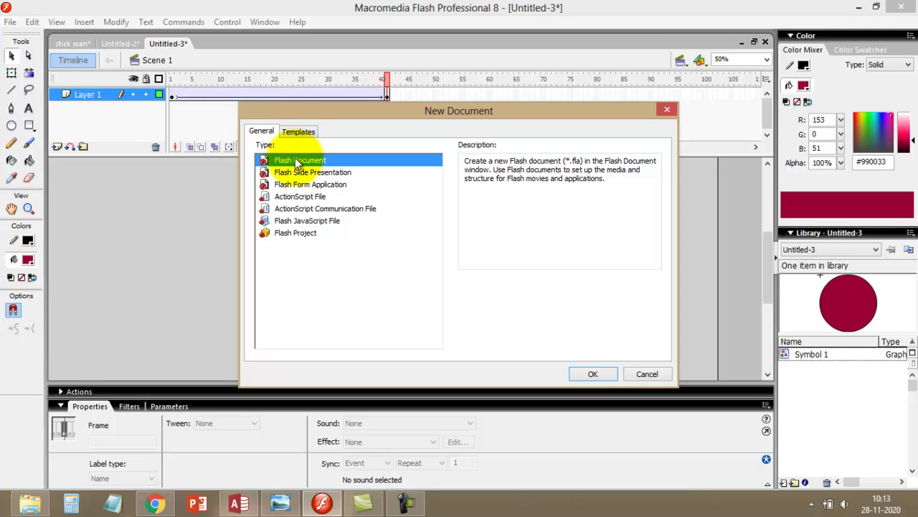
click(590, 374)
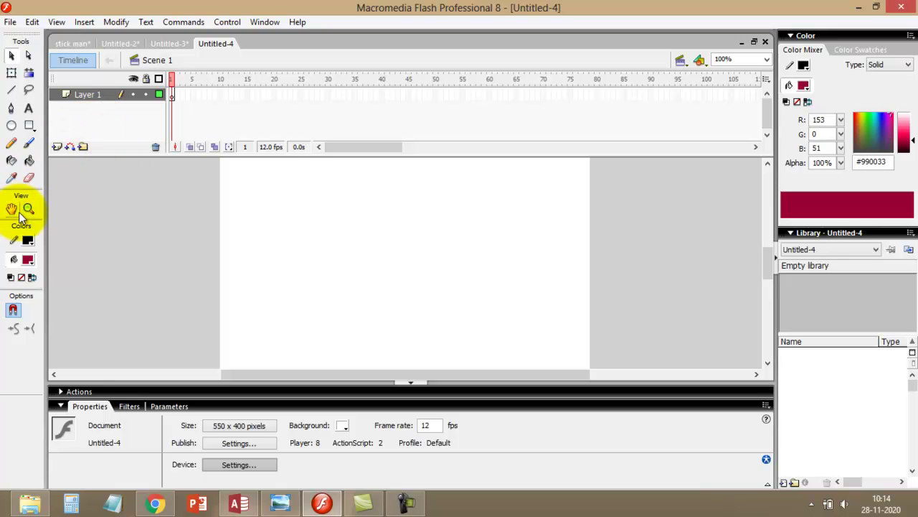
- Reduce the timeline's height and draw a dark red circle about 72 px in diameter near the stage's upper-left corner
click(12, 125)
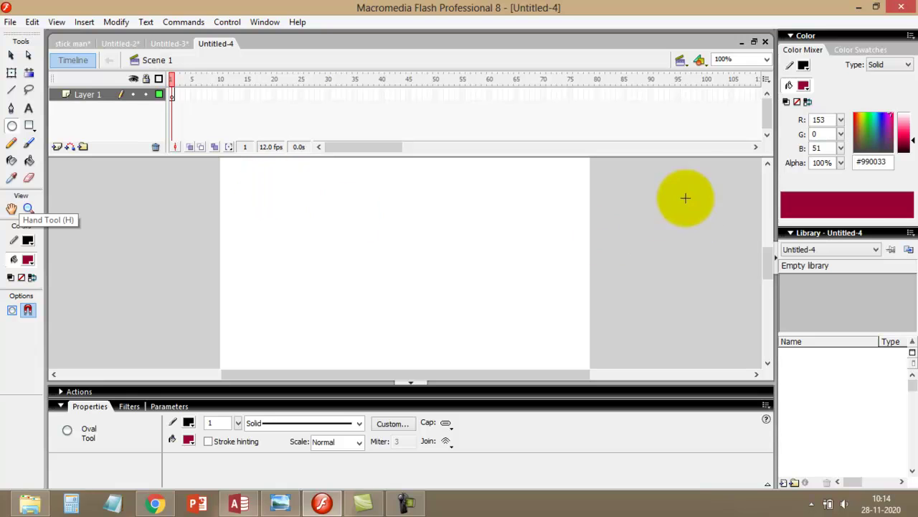
drag(684, 156, 685, 127)
drag(231, 143, 279, 191)
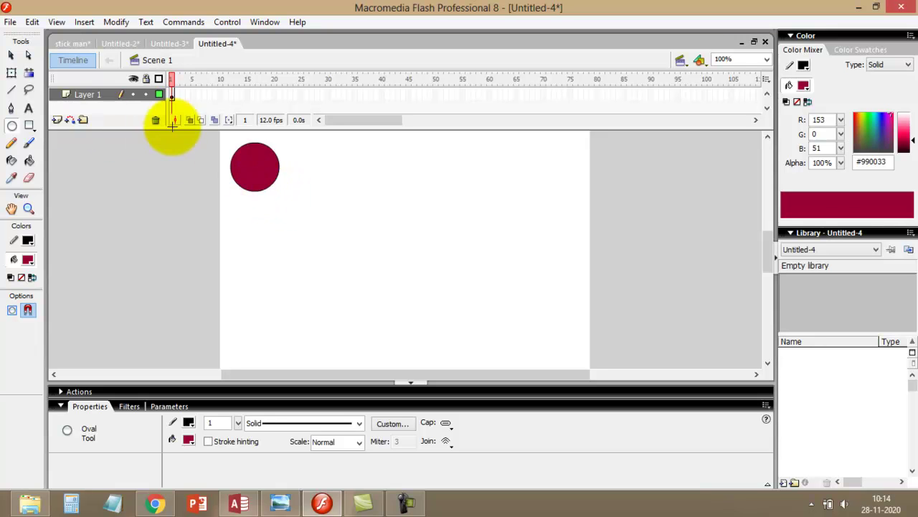
- Select the whole circle with its outline and convert it to a graphic symbol named circle
click(116, 22)
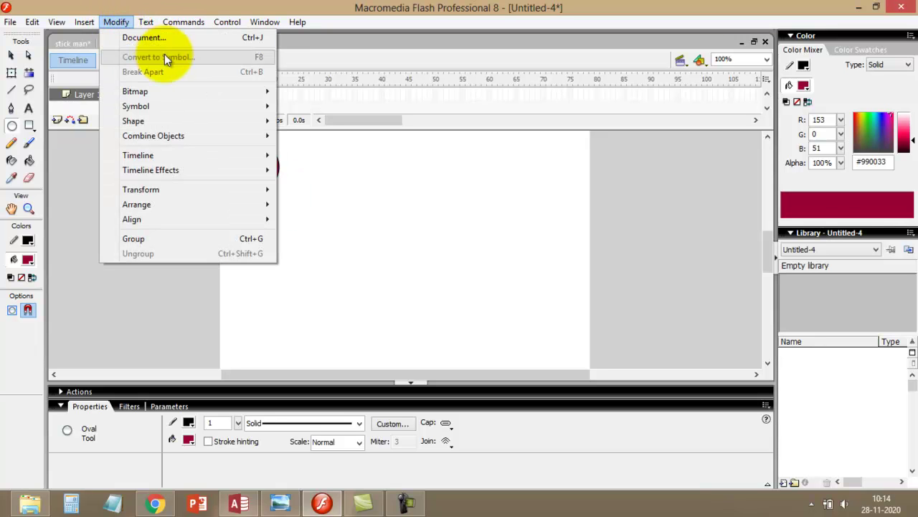
click(11, 55)
drag(286, 196, 221, 136)
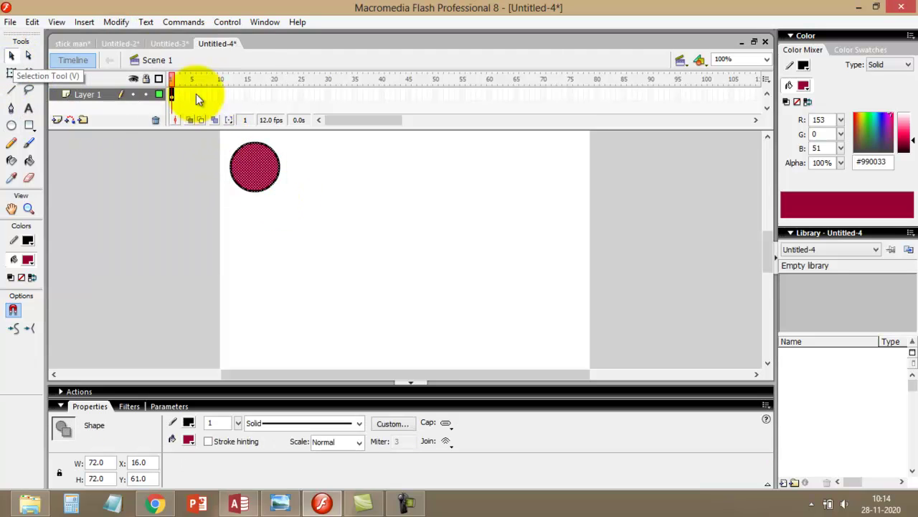
click(116, 22)
click(152, 55)
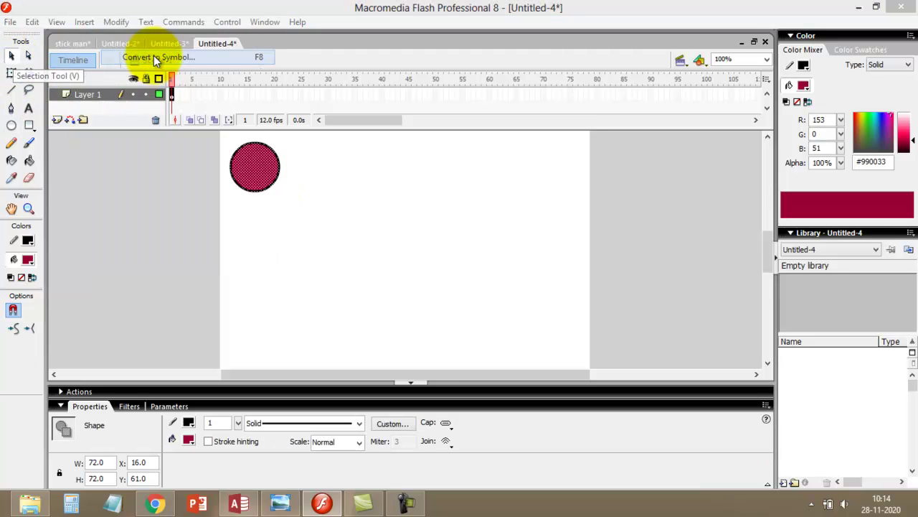
text(b)
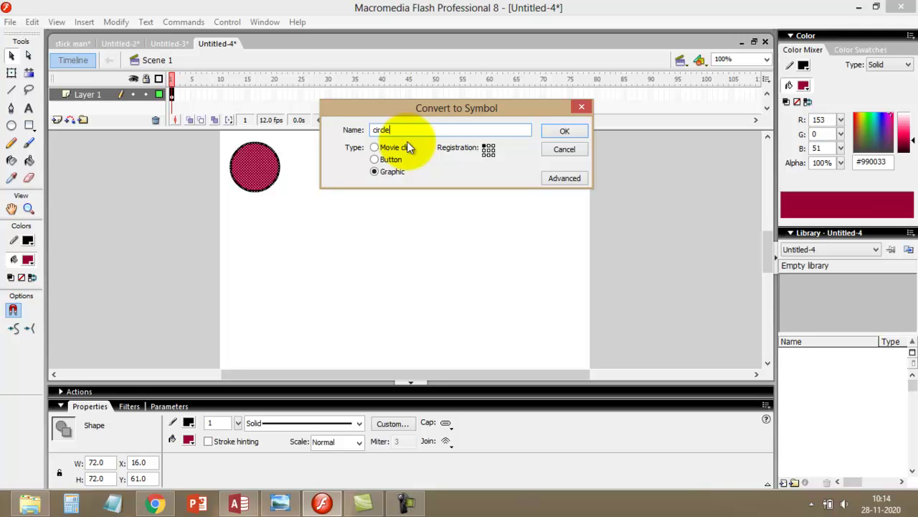
click(575, 134)
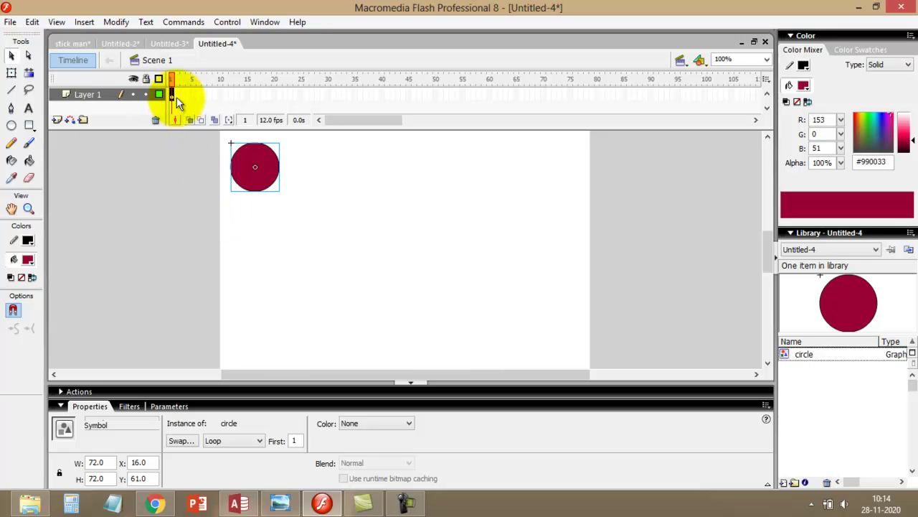
- Insert keyframes frame by frame up to frame 12, moving the circle diagonally down and right to about X 141, Y 189
key(F6)
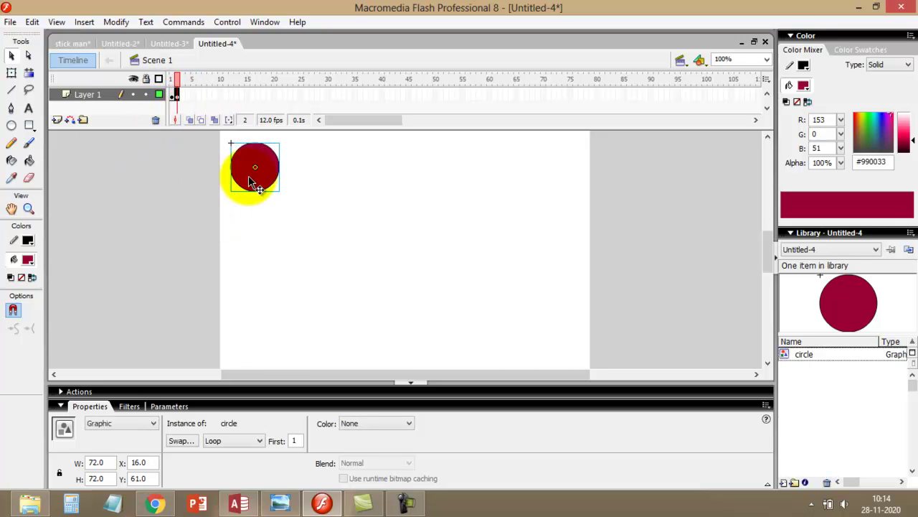
drag(262, 170, 269, 180)
key(F6)
click(262, 178)
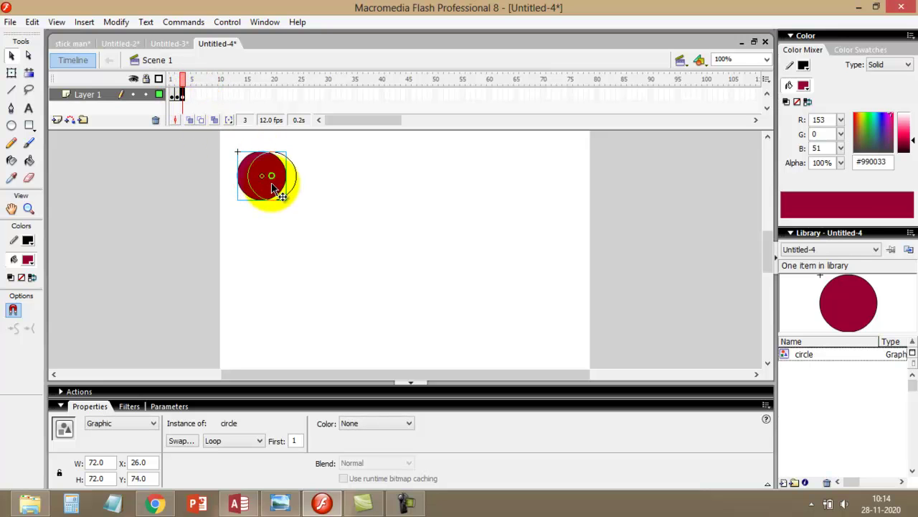
drag(273, 190, 352, 266)
key(F6)
key(F6)
key(F6)
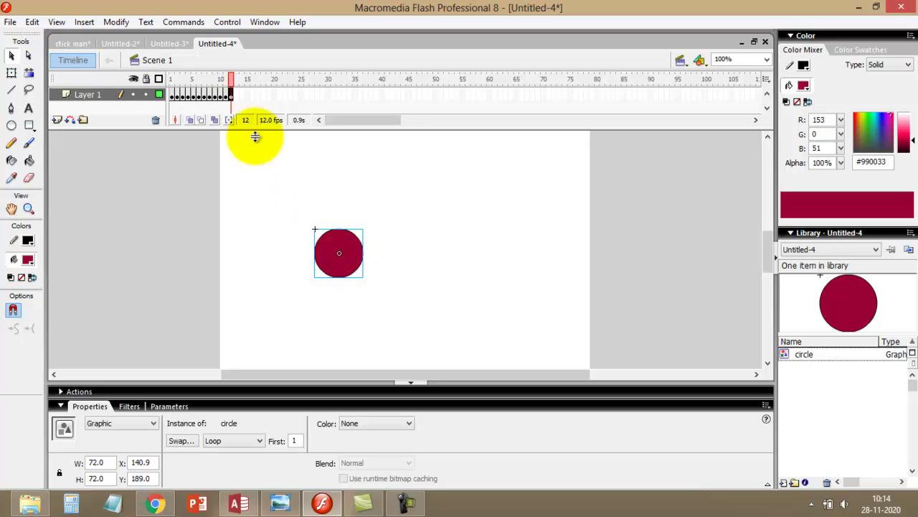
- Insert keyframes at frames 13 and 14, shifting the circle slightly down and right in each, to about X 168, Y 212
right_click(237, 96)
click(271, 160)
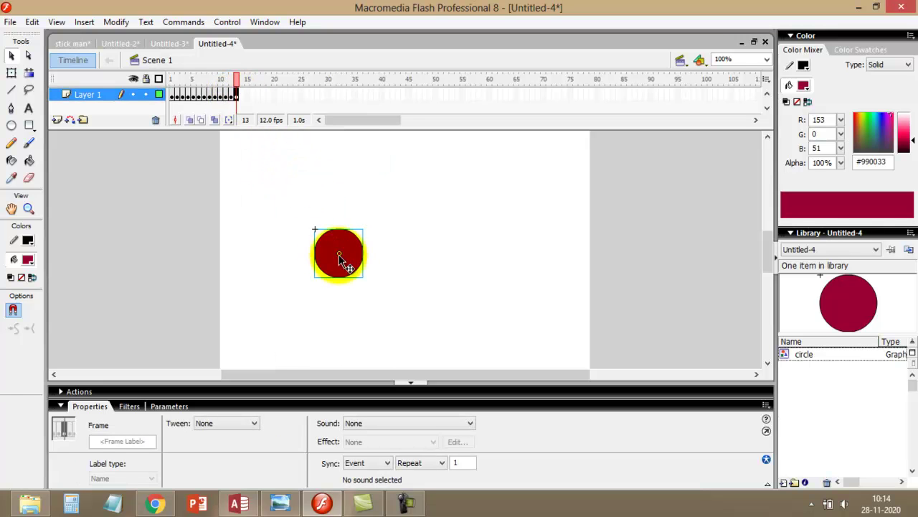
drag(351, 265, 355, 276)
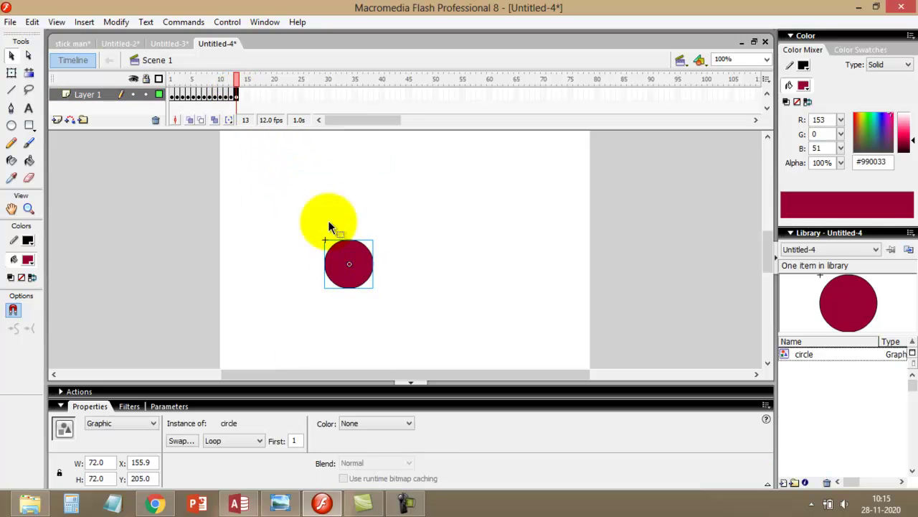
right_click(242, 97)
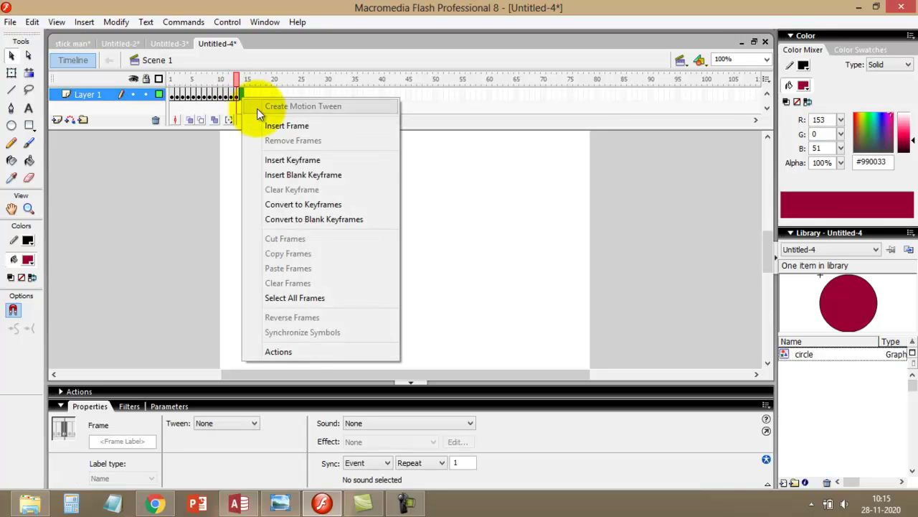
click(289, 162)
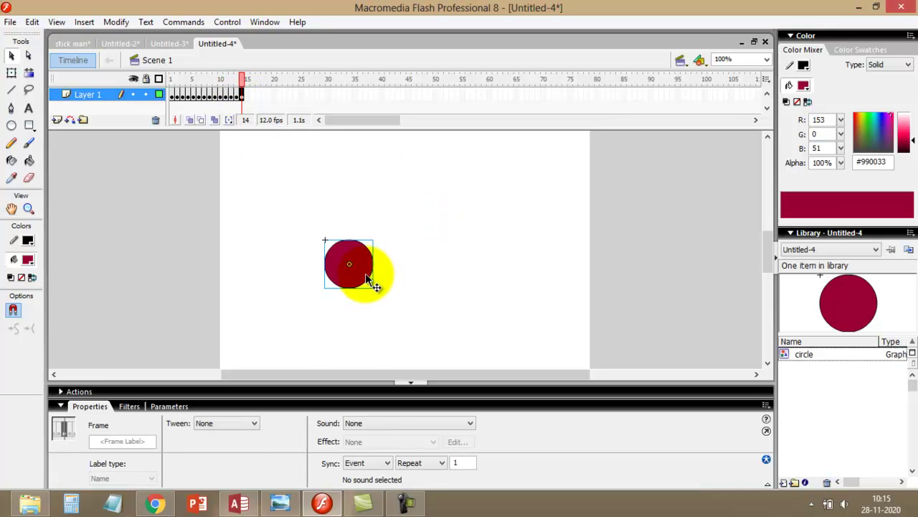
drag(373, 284, 379, 283)
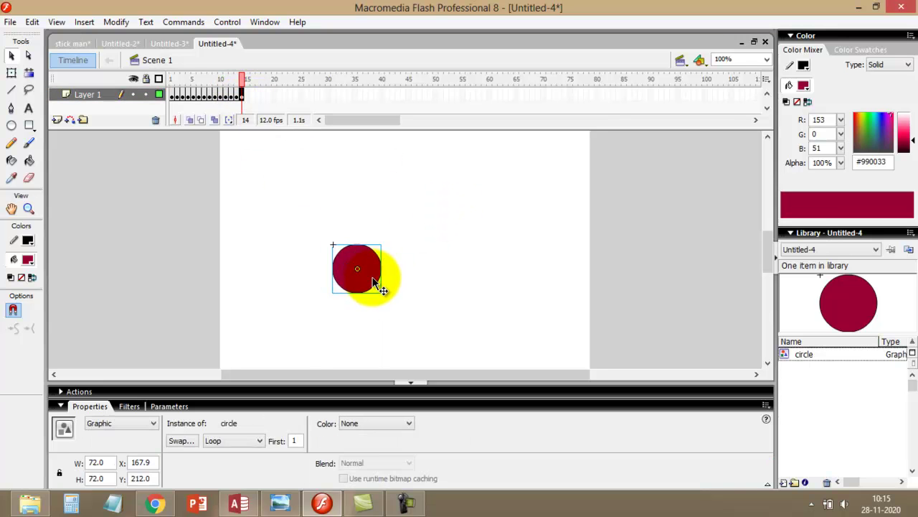
- Insert a keyframe at frame 15 of Layer 1, directly after the existing keyframes
right_click(245, 97)
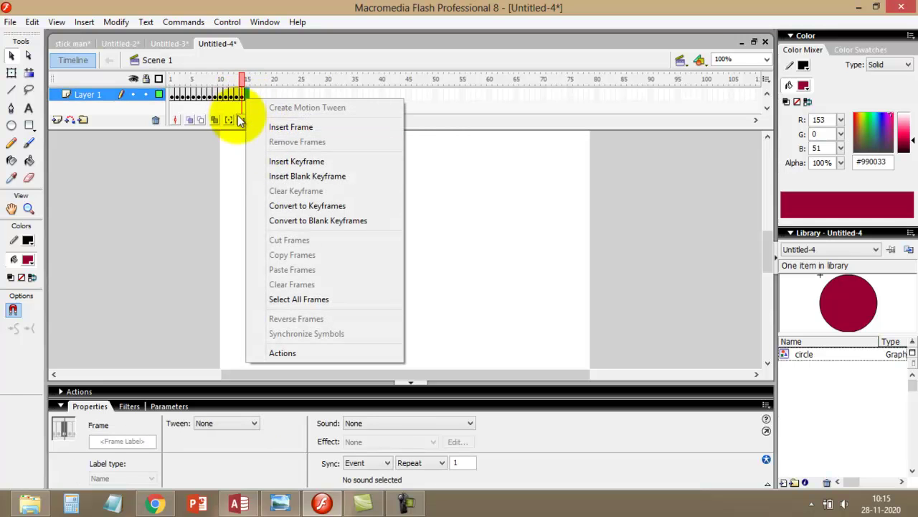
click(240, 146)
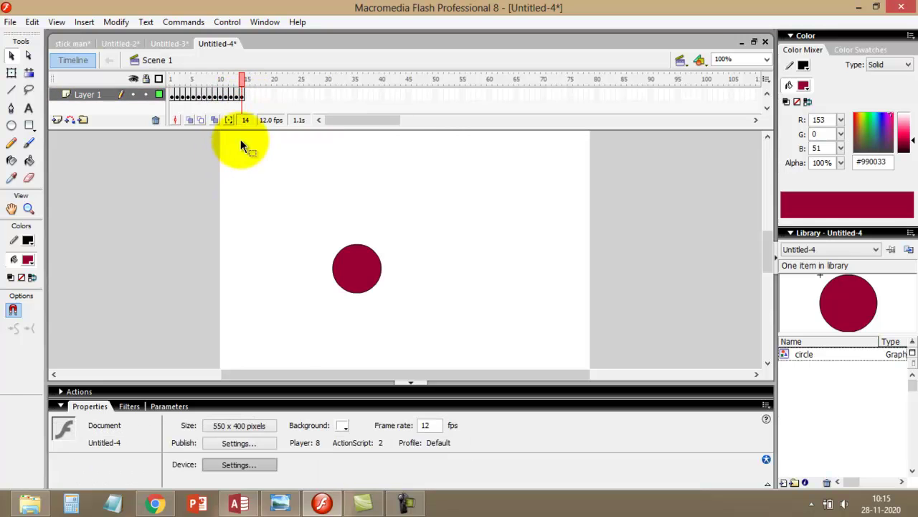
click(242, 97)
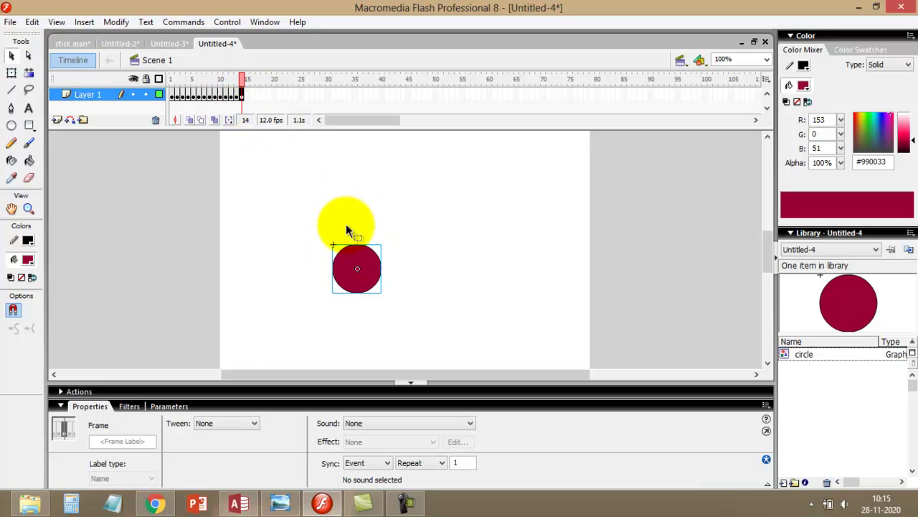
right_click(248, 98)
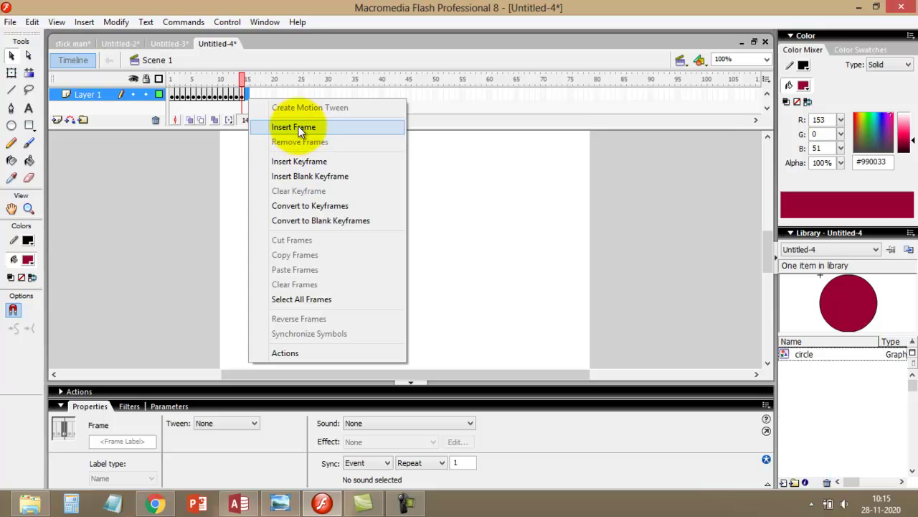
click(318, 163)
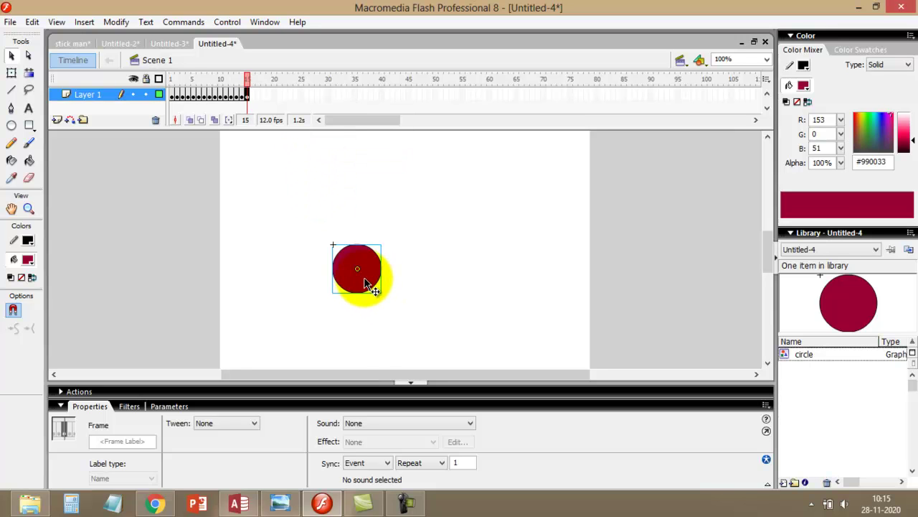
- Continue the keyframes up to frame 26, moving the circle in small increments down and right to about X 366, Y 357
drag(373, 287, 508, 367)
key(F6)
key(F6)
key(F6)
key(F6)
key(F6)
key(F6)
key(F6)
key(F6)
- Extend the keyframes to frame 30, moving the circle up and right to about X 460, Y 310 near the stage's lower-right corner
drag(767, 267, 747, 282)
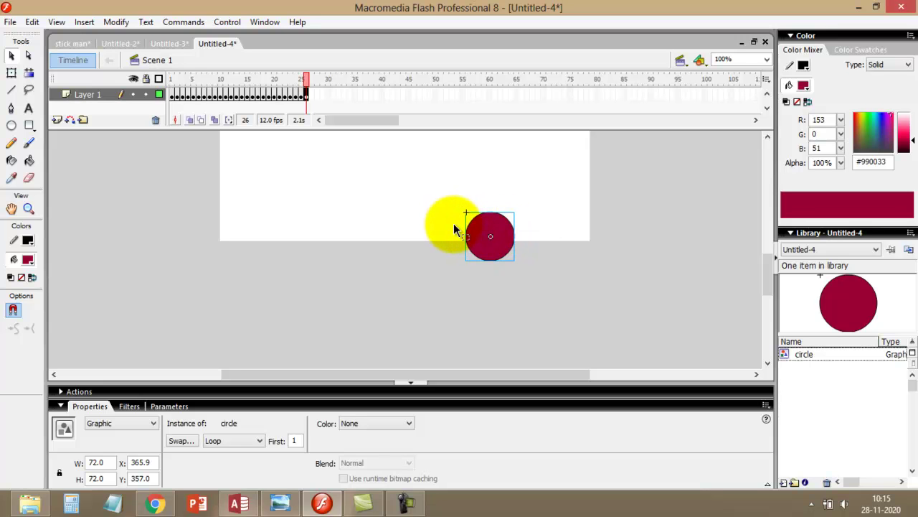
drag(506, 232, 569, 205)
key(F6)
key(F6)
key(F6)
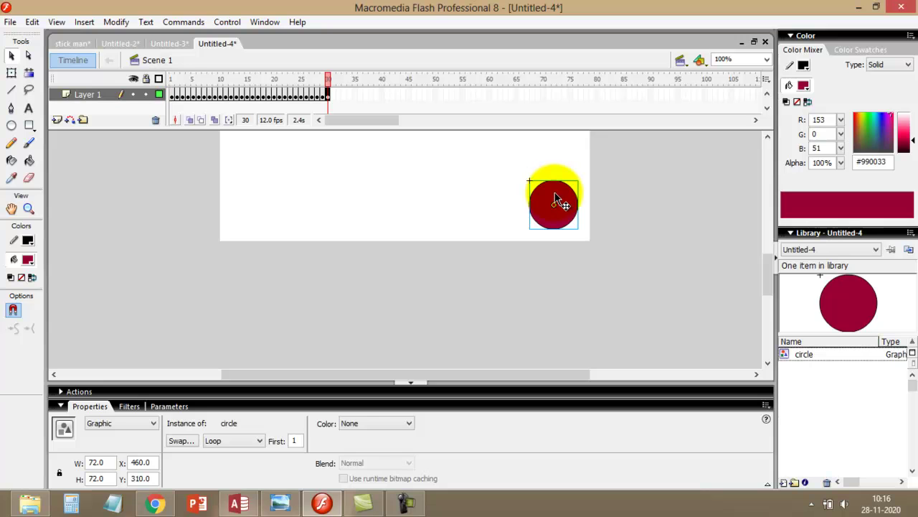
- Play the frame-by-frame animation on the timeline, test the movie in its own window and close the preview
key(Return)
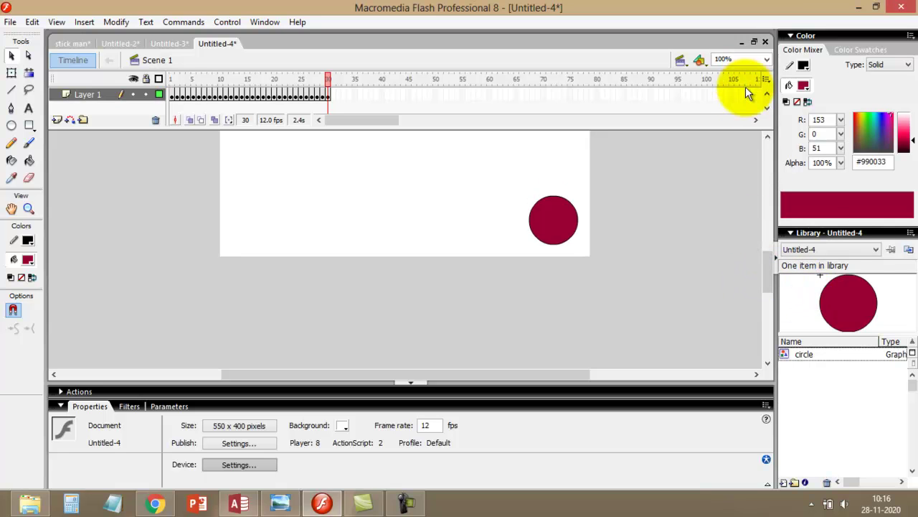
key(ctrl+Return)
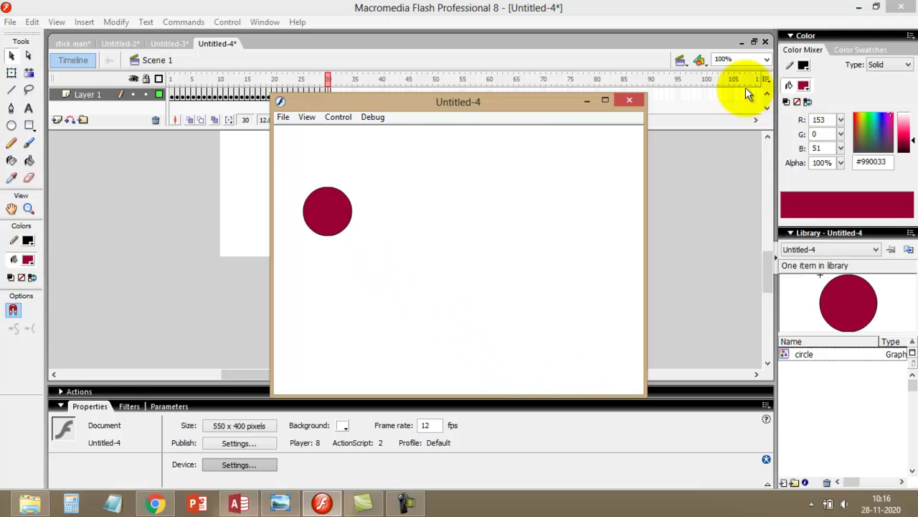
click(630, 101)
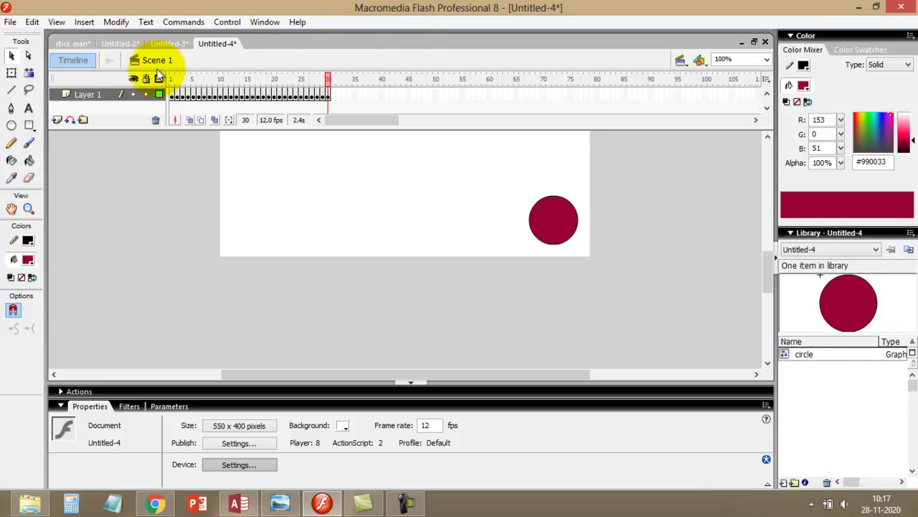
- Return to the Untitled-3 document and examine the circle's position at different frames of its motion tween
click(168, 43)
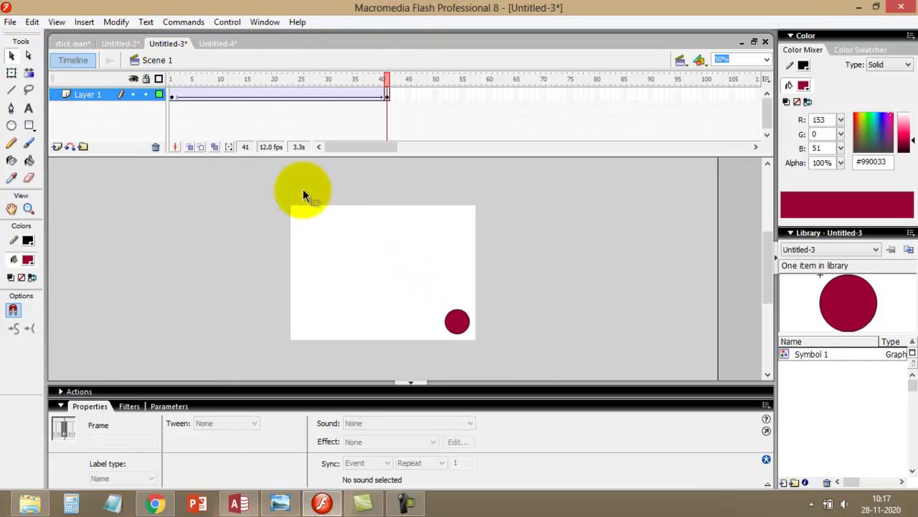
click(242, 93)
click(198, 97)
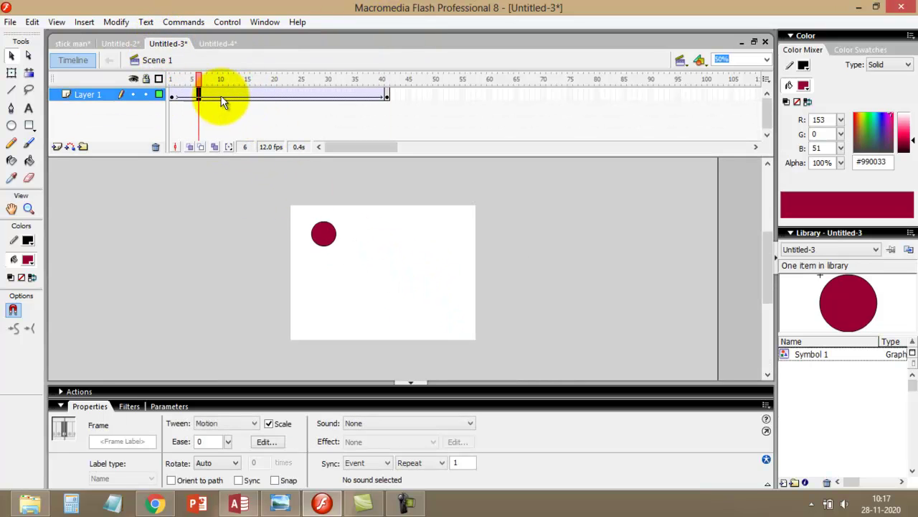
click(227, 97)
drag(228, 96, 349, 97)
mouse_move(765, 284)
mouse_down()
mouse_move(769, 271)
mouse_move(770, 299)
mouse_up()
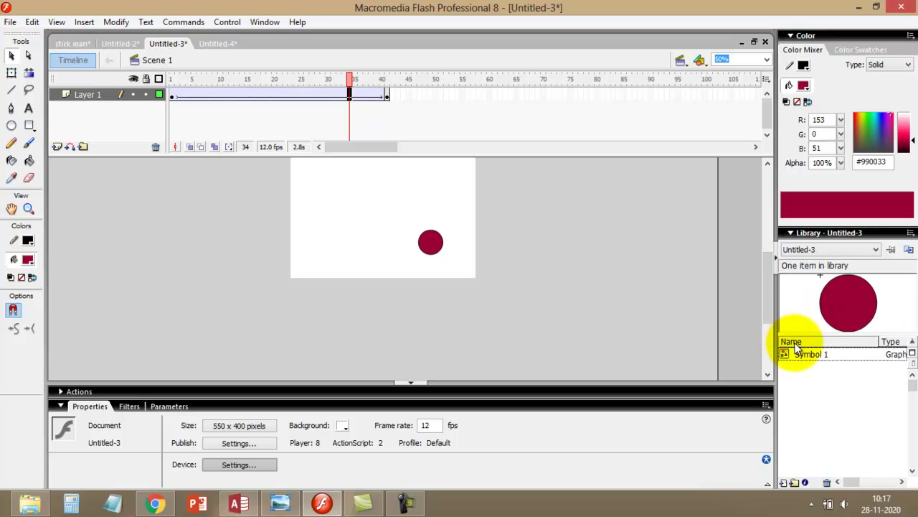
drag(795, 343, 693, 270)
drag(761, 270, 767, 251)
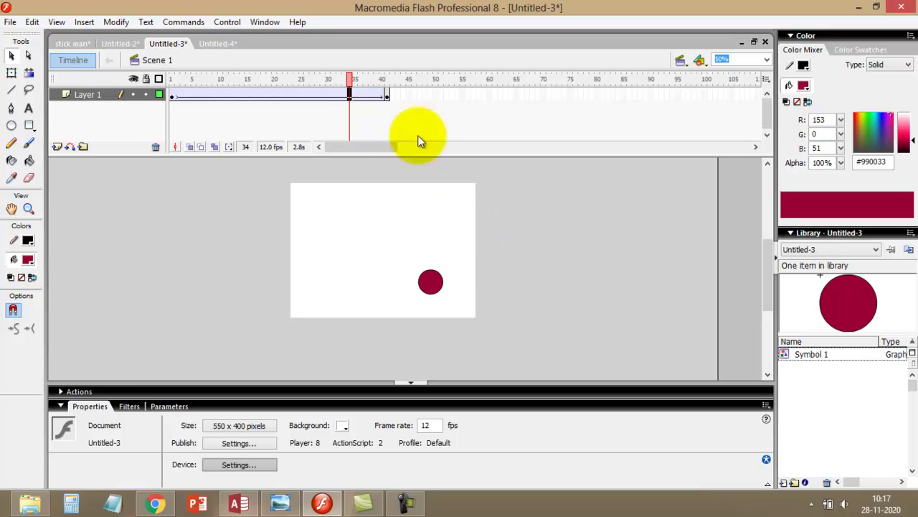
click(201, 43)
click(174, 43)
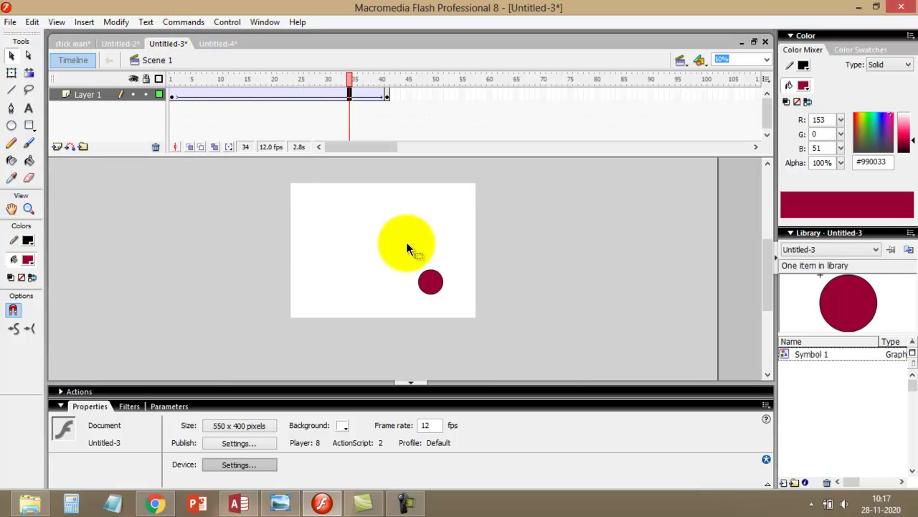
- Create a new blank document of the Flash Document type
click(10, 22)
click(68, 37)
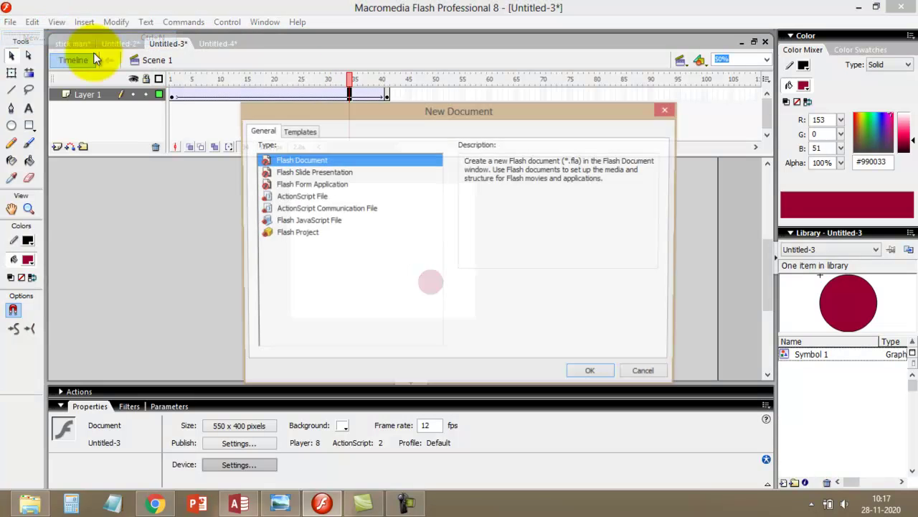
click(592, 374)
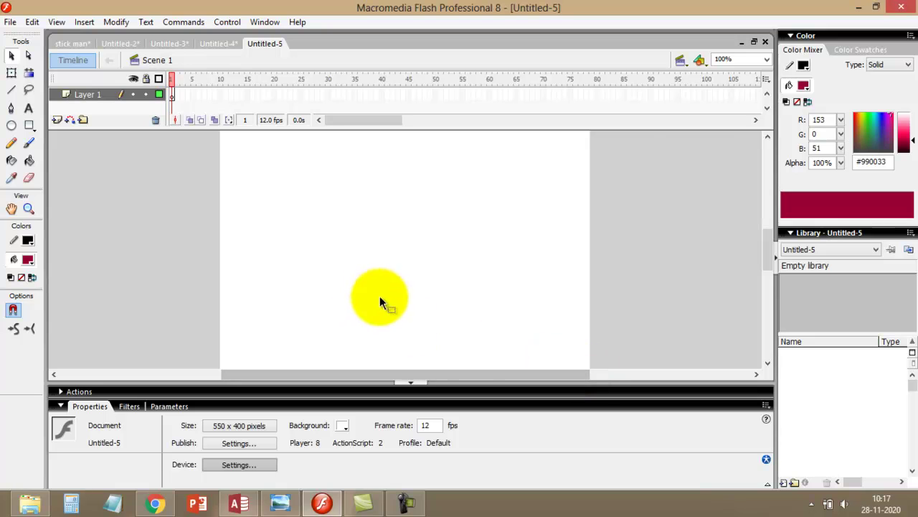
- Magnify the empty stage to 200% and bring its upper-left corner into view
drag(769, 263, 770, 254)
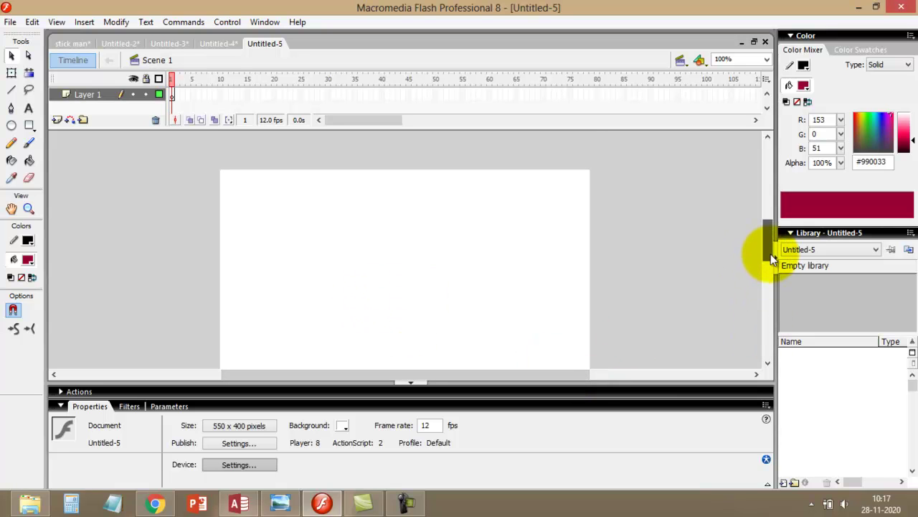
click(766, 59)
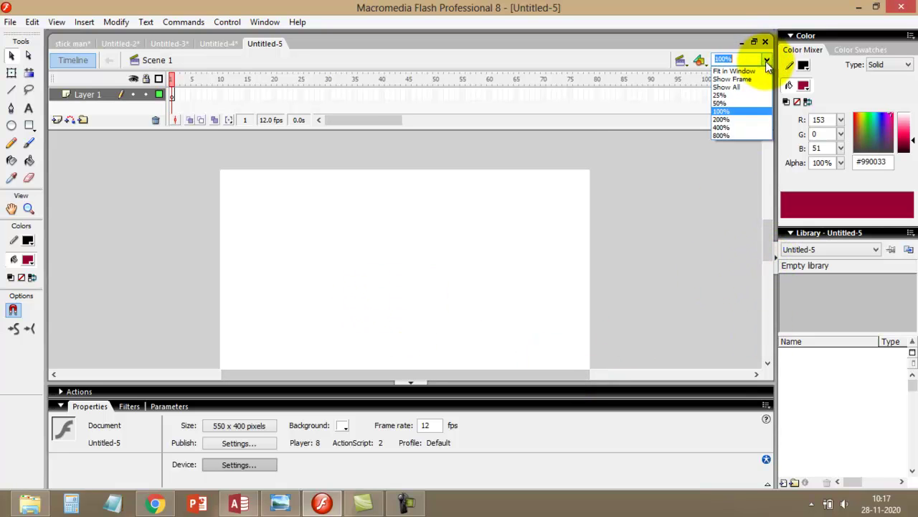
click(744, 119)
drag(462, 374, 338, 374)
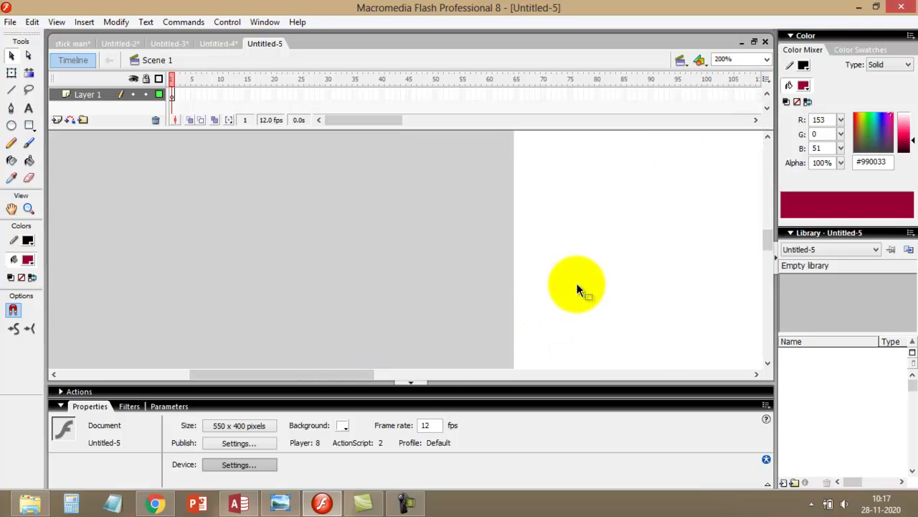
scroll(577, 283, up, 1)
drag(765, 239, 768, 222)
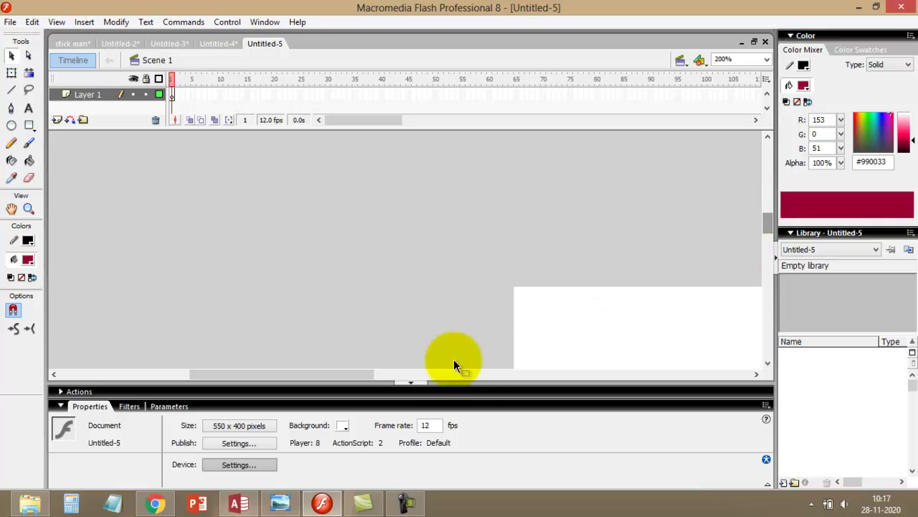
drag(371, 373, 431, 379)
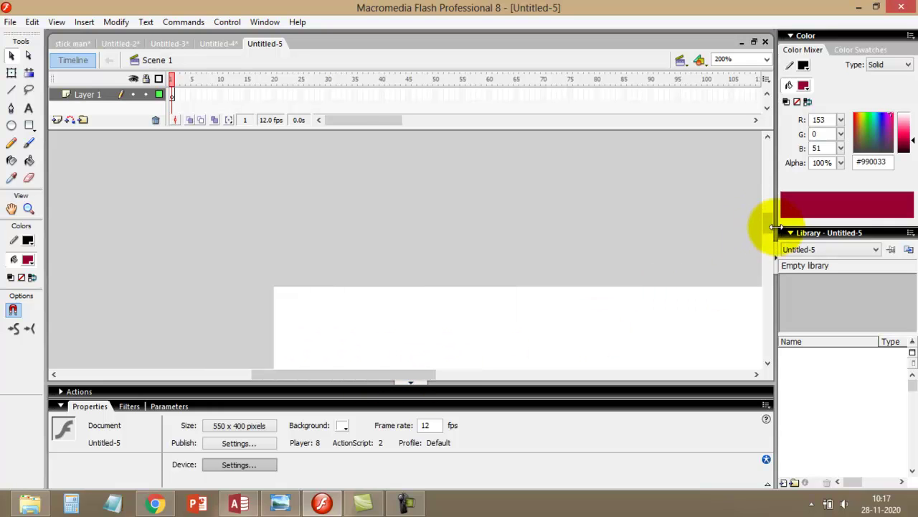
drag(770, 226, 773, 241)
drag(421, 378, 456, 379)
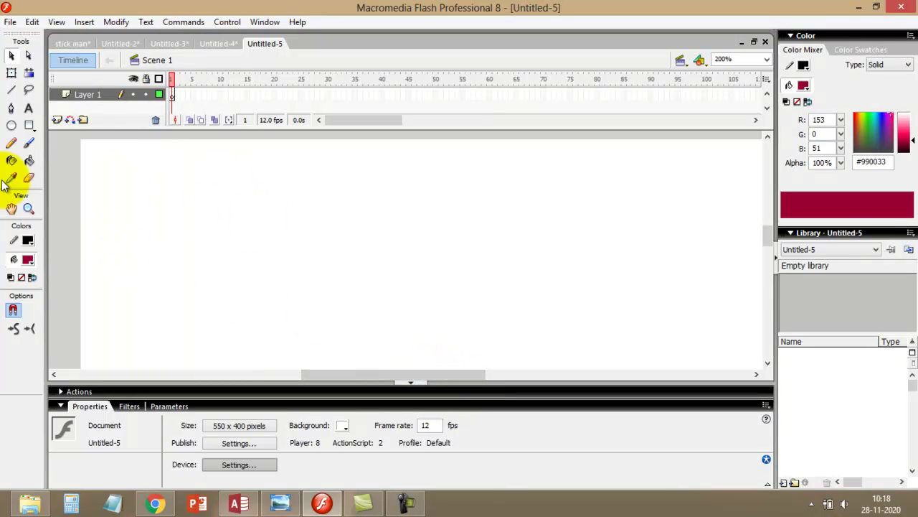
- Try a short dark red stroke with the Brush tool near the stage's upper-left corner and undo it
click(29, 144)
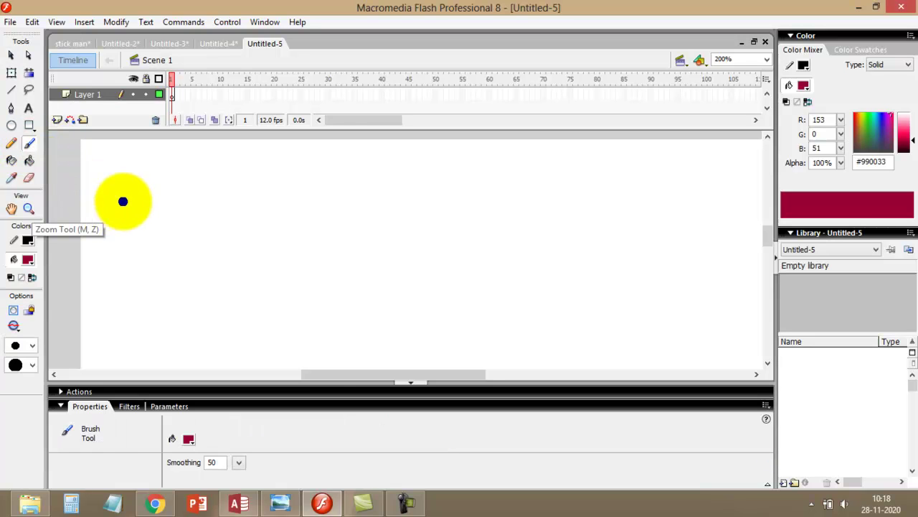
click(32, 348)
click(33, 274)
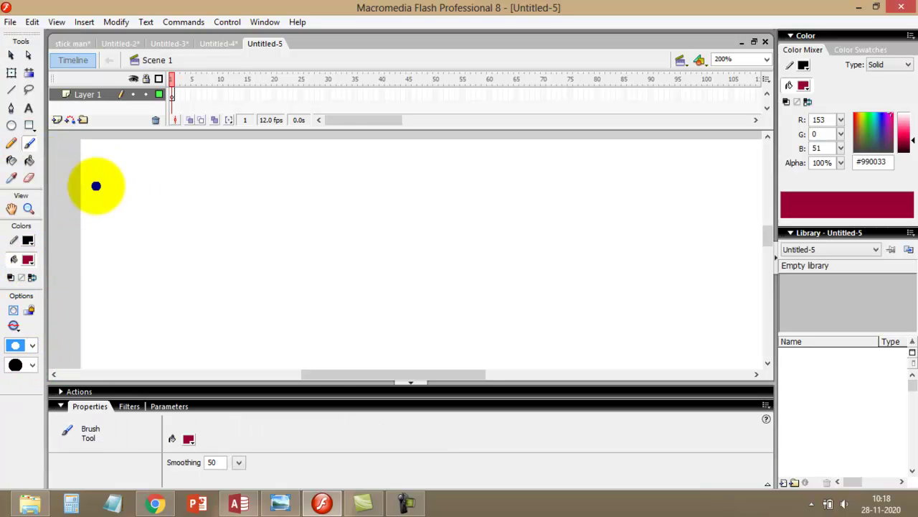
click(33, 347)
click(21, 223)
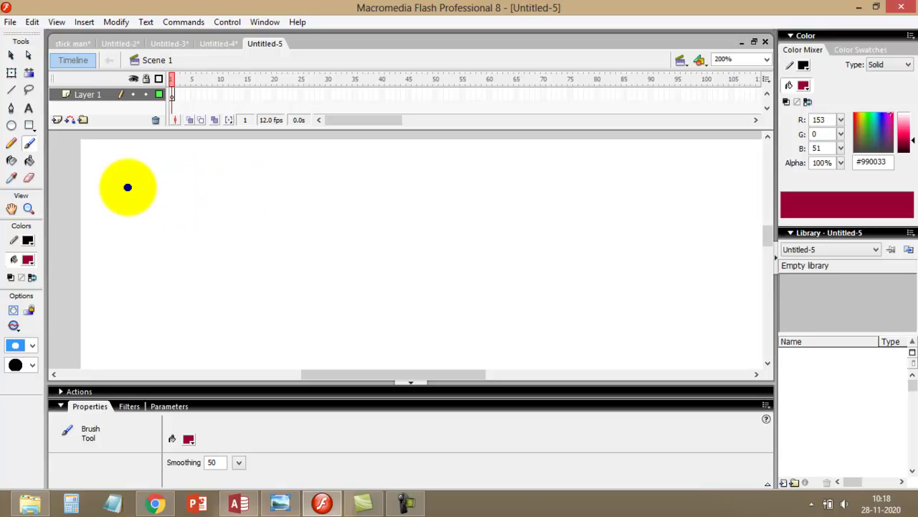
drag(124, 188, 155, 190)
key(ctrl+z)
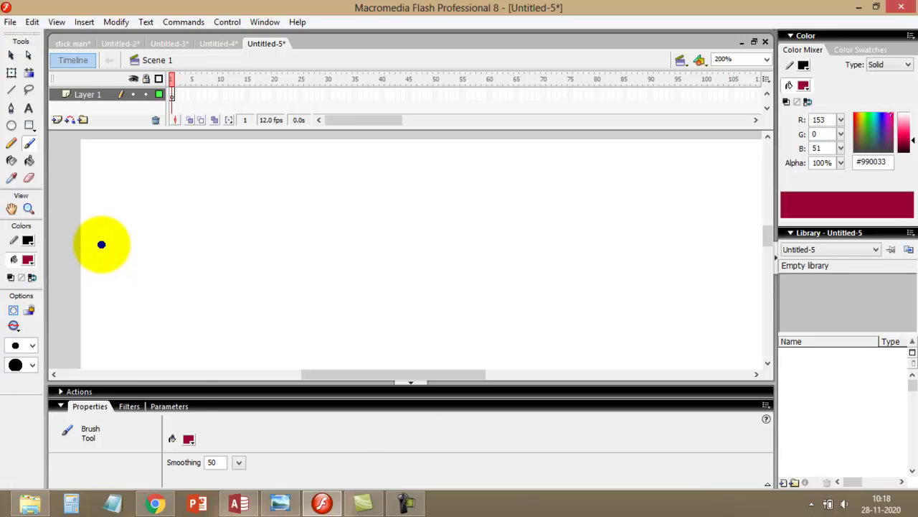
- Draw a small black (#000000) airplane, about 89 by 58 pixels, near the stage's upper-left corner with the Brush tool
click(28, 259)
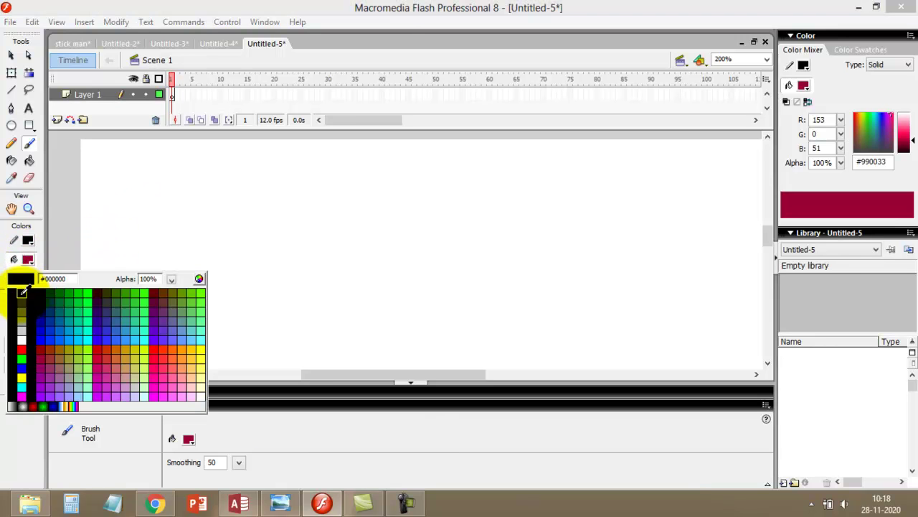
click(22, 292)
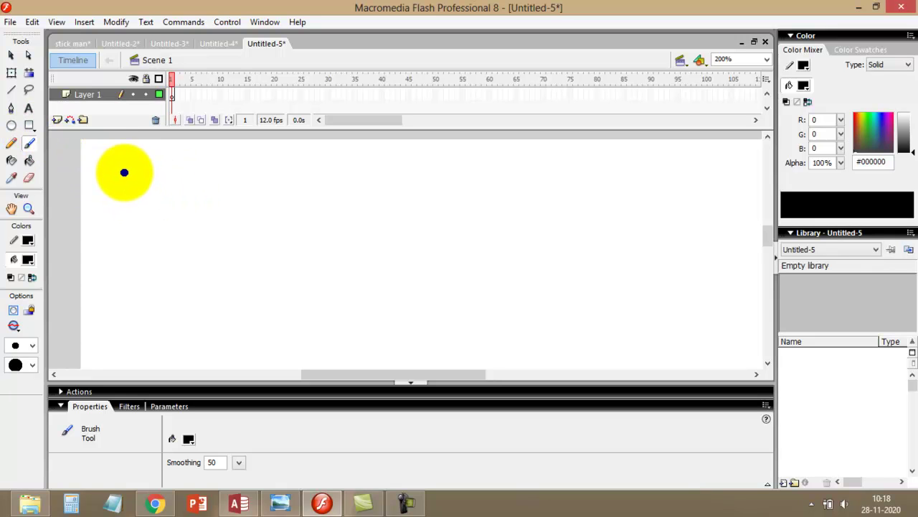
mouse_move(107, 174)
mouse_down()
mouse_move(123, 174)
mouse_move(136, 198)
mouse_up()
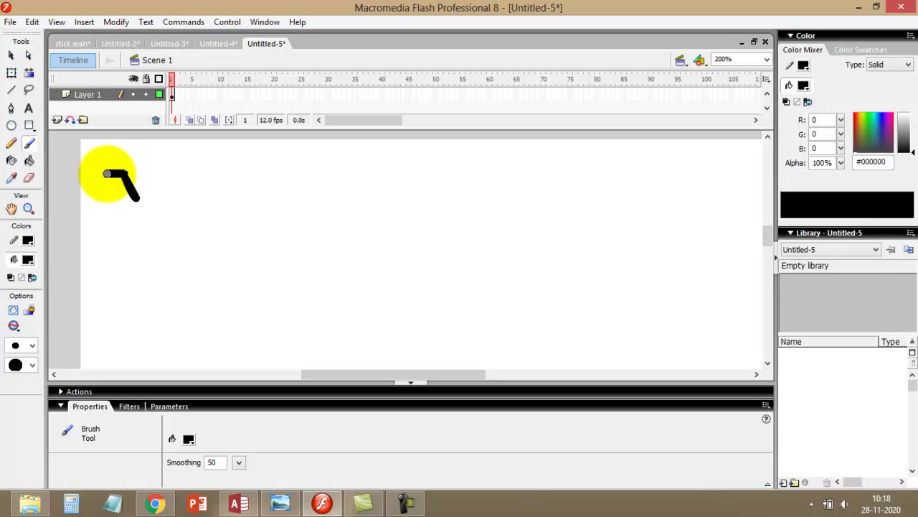
mouse_move(106, 174)
mouse_down()
mouse_move(111, 213)
mouse_move(138, 197)
mouse_move(203, 200)
mouse_up()
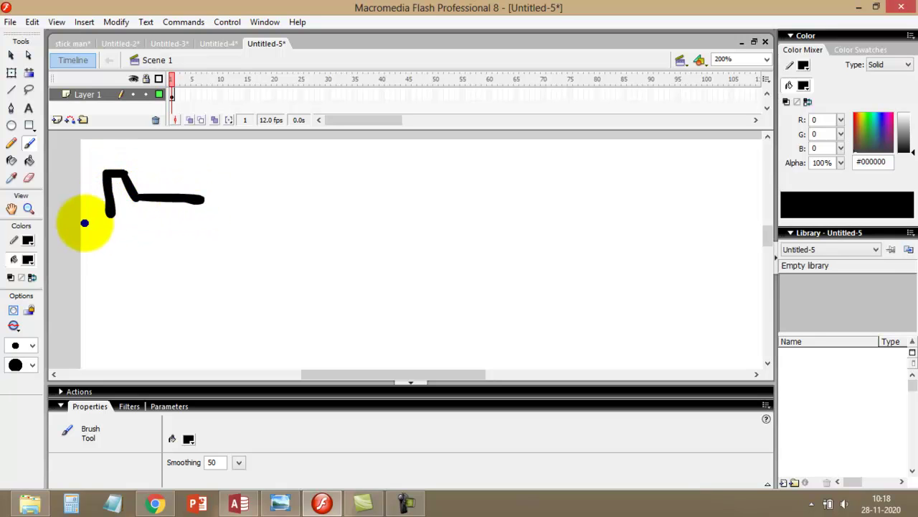
mouse_move(112, 220)
mouse_down()
mouse_move(214, 226)
mouse_move(206, 205)
mouse_move(221, 225)
mouse_up()
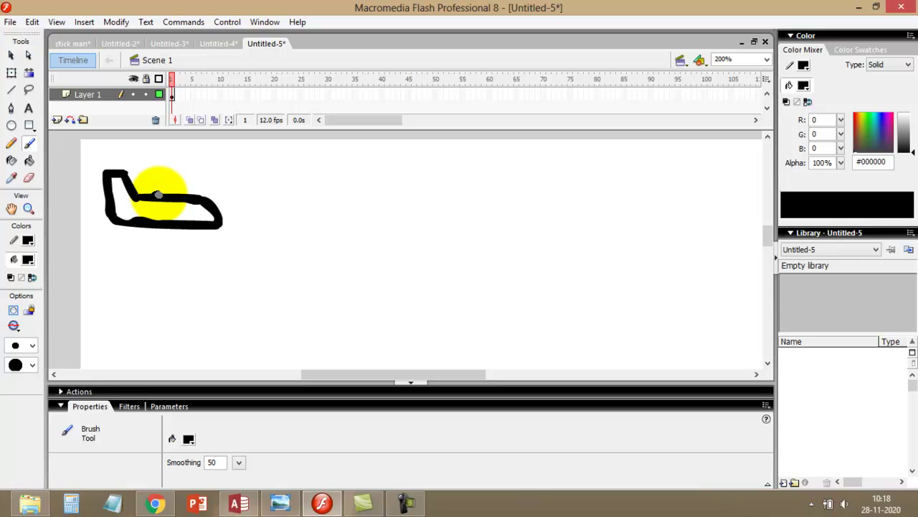
drag(144, 168, 157, 192)
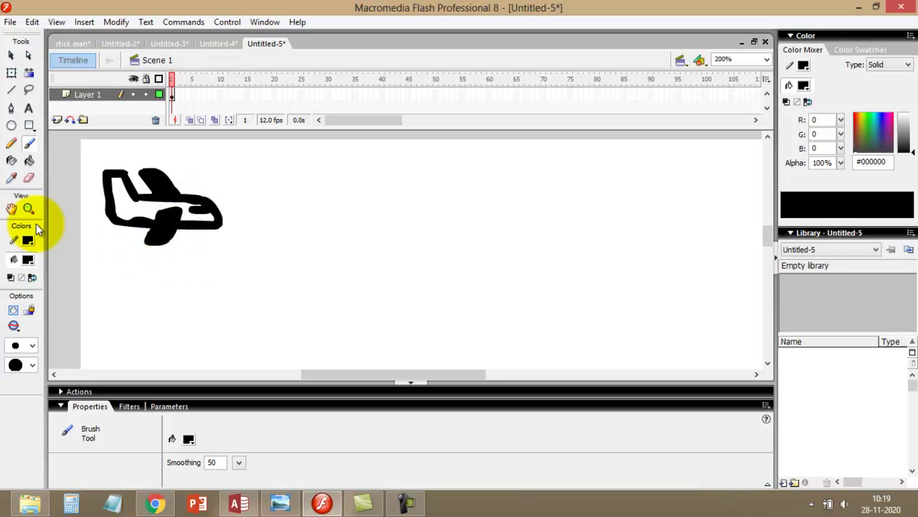
- Select the whole airplane drawing and convert it to a Graphic symbol named plane
click(11, 55)
drag(94, 154, 253, 281)
click(116, 22)
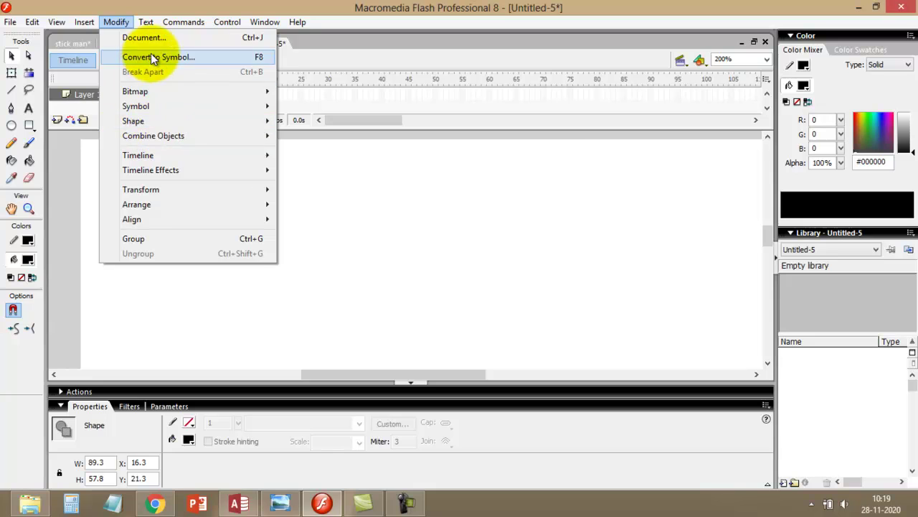
click(151, 57)
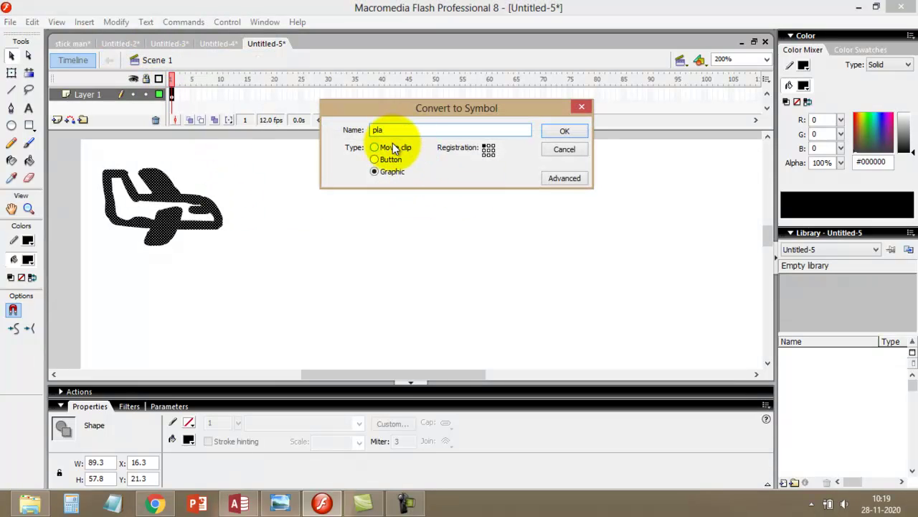
click(565, 130)
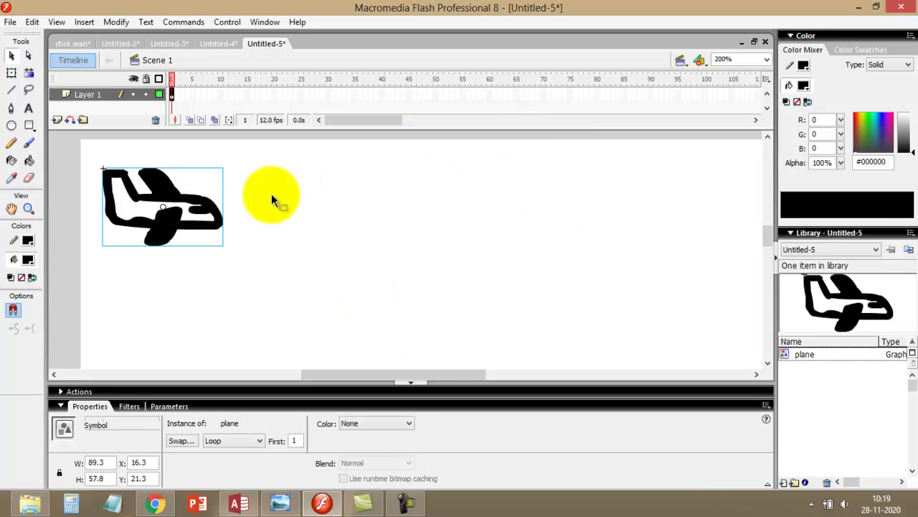
- Reduce the stage magnification to 50% to view the entire stage
click(766, 60)
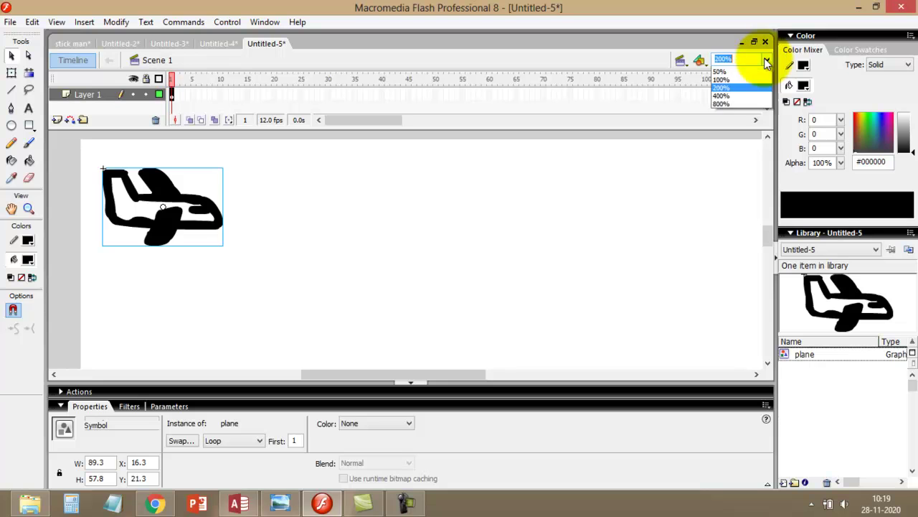
click(733, 109)
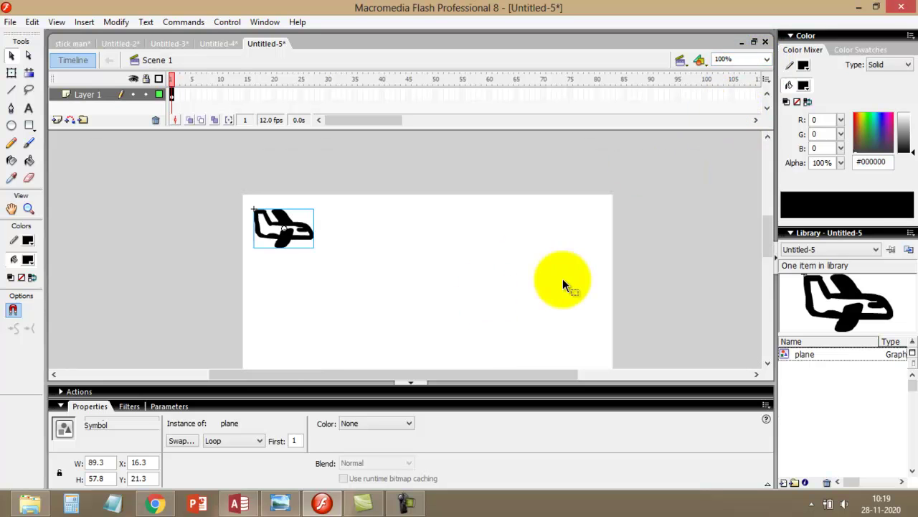
mouse_move(769, 239)
mouse_down()
mouse_move(770, 259)
mouse_move(770, 244)
mouse_up()
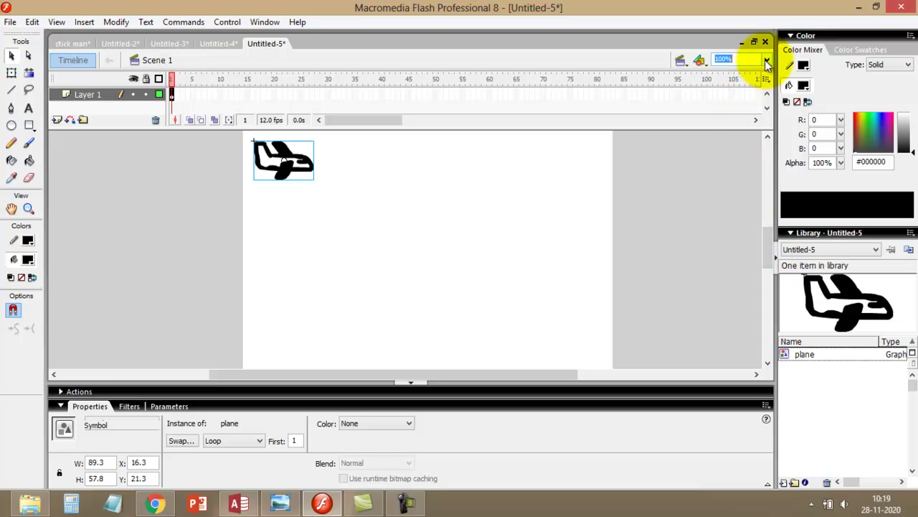
click(766, 61)
click(737, 101)
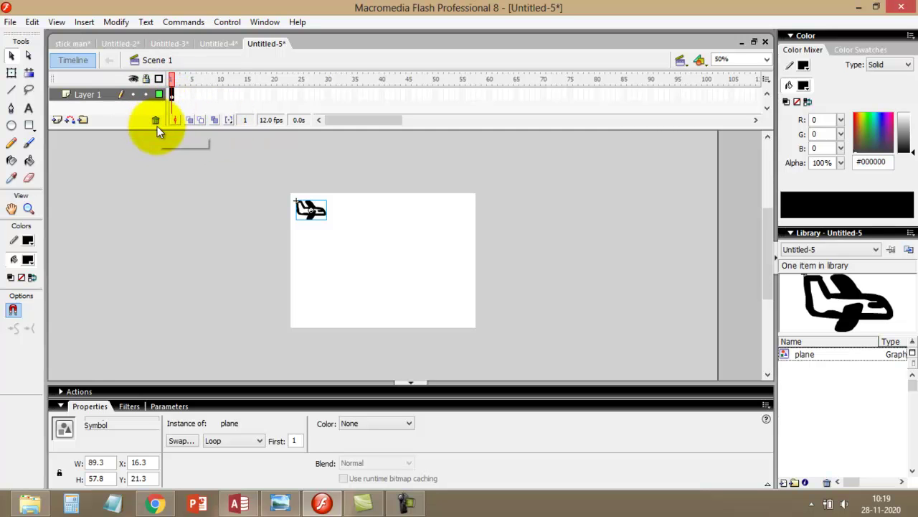
- Review the first frame of the circle's motion tween in Untitled-3, and return to Untitled-5
click(157, 44)
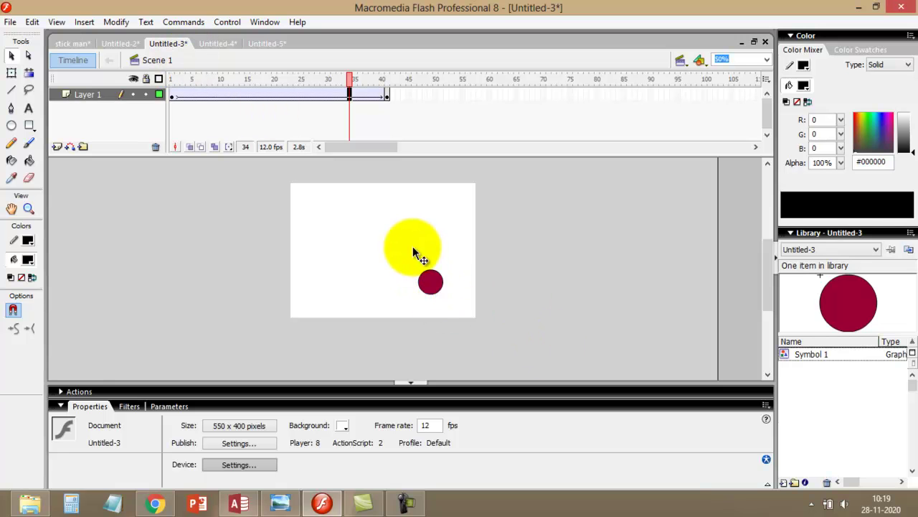
click(172, 92)
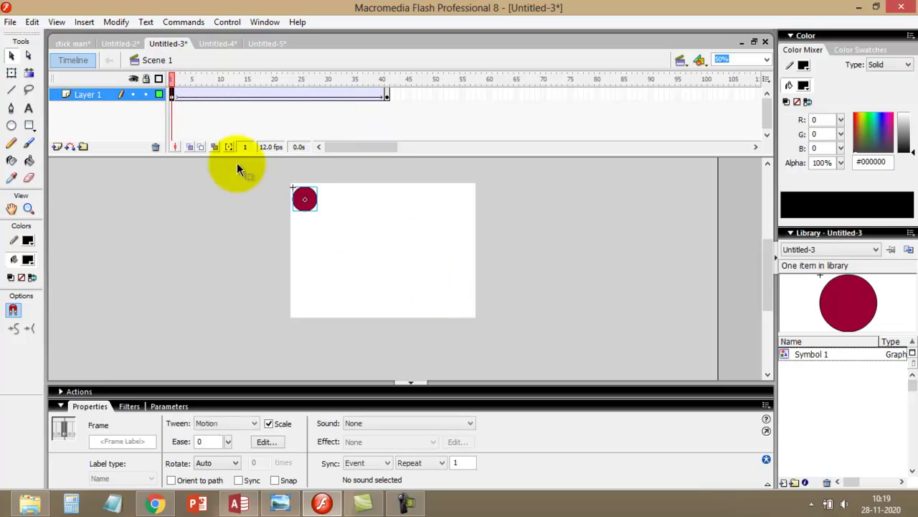
click(255, 43)
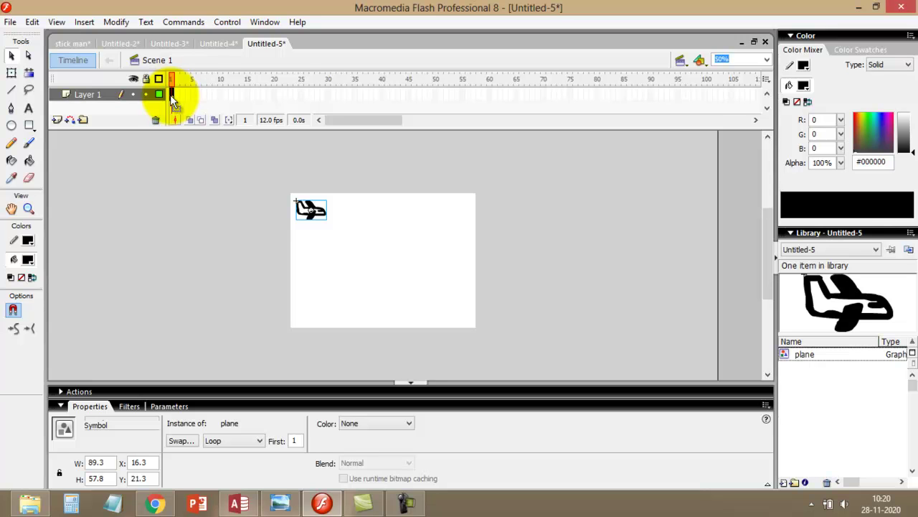
- Insert a keyframe at frame 40 and move the plane there to the stage's lower-right corner, about X 443, Y 324
click(383, 96)
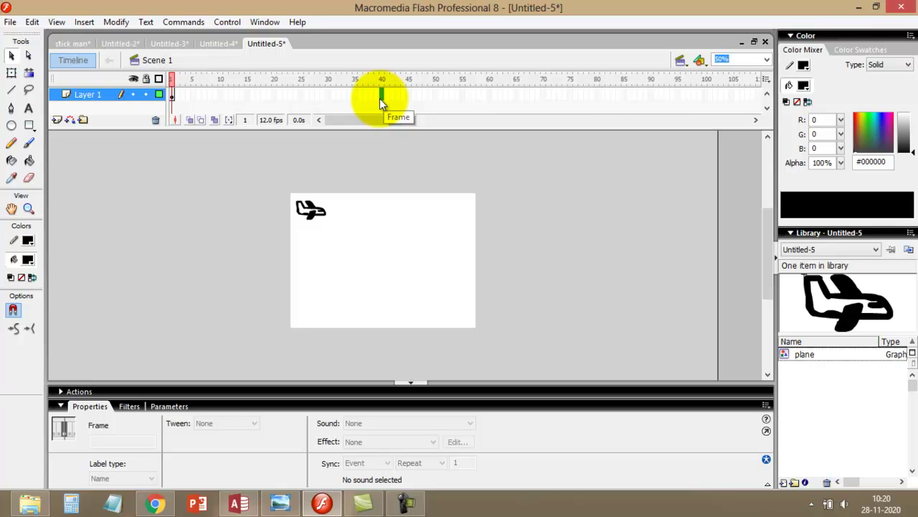
key(F6)
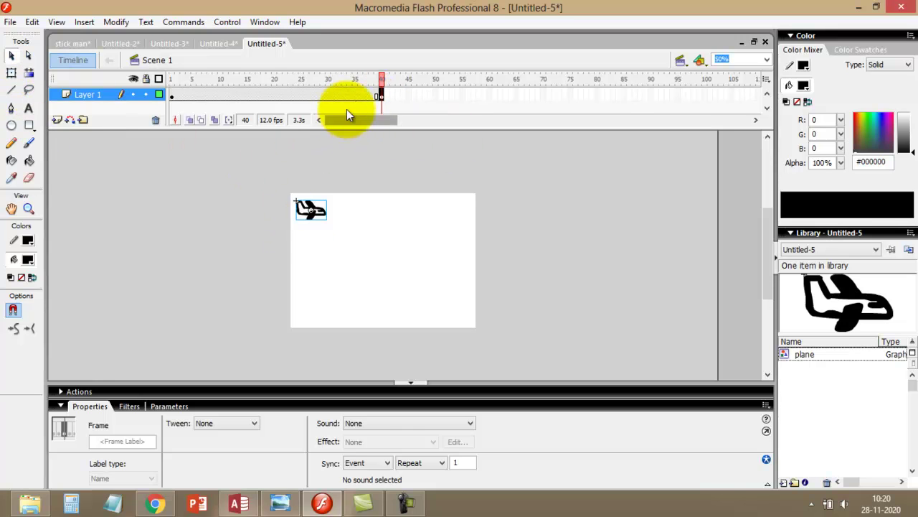
drag(409, 275, 460, 313)
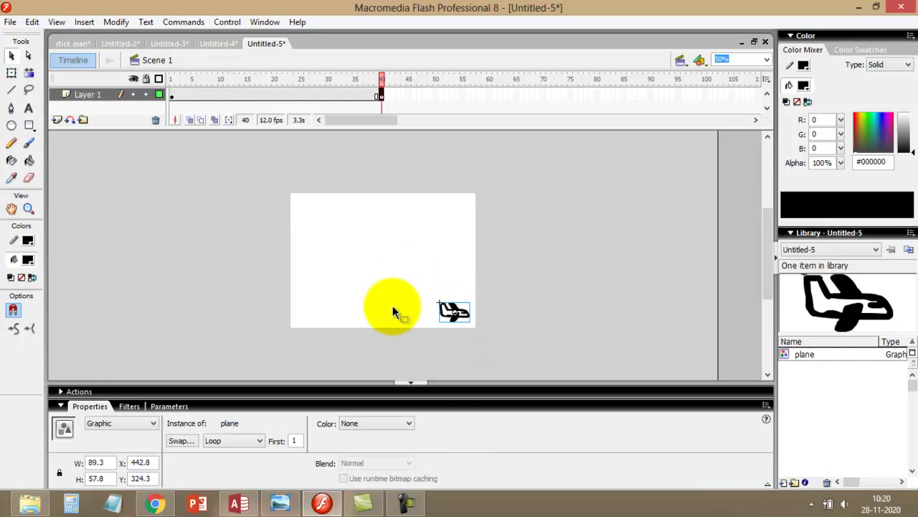
- Apply a Motion tween to the frames between the plane's two keyframes and play the animation
right_click(203, 94)
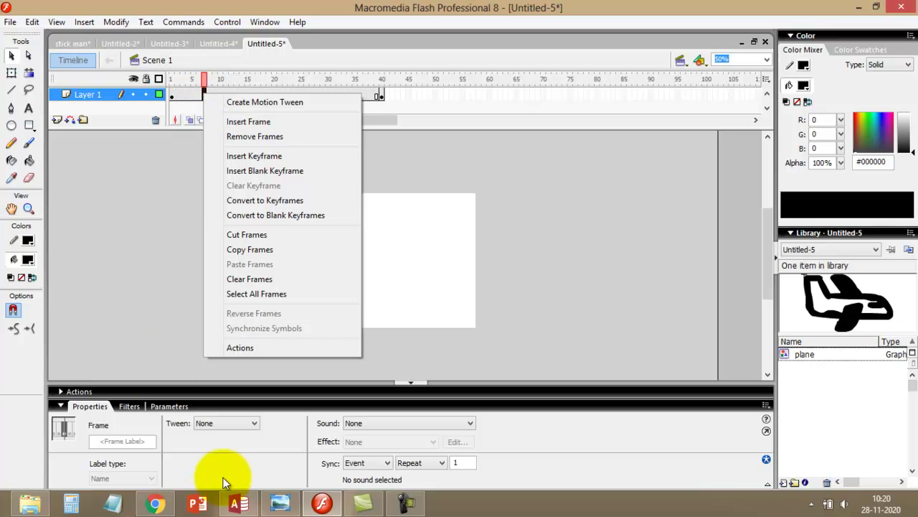
click(230, 429)
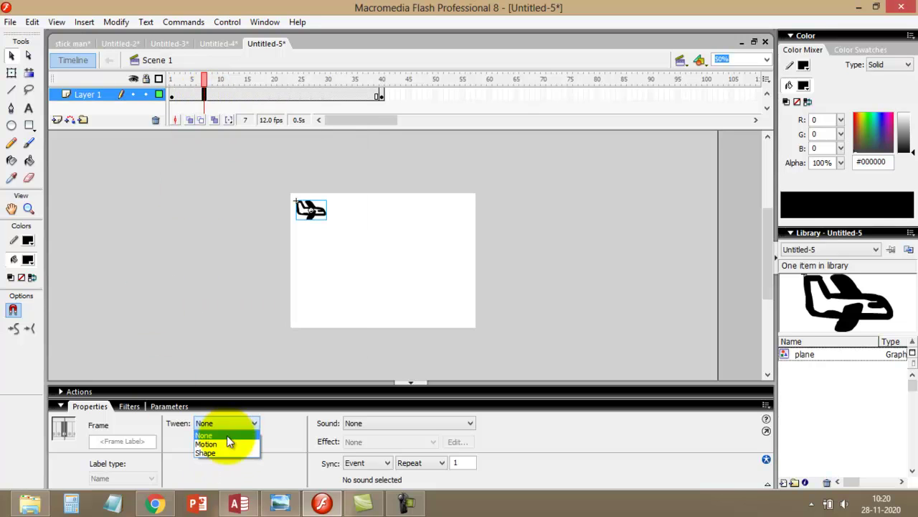
click(216, 444)
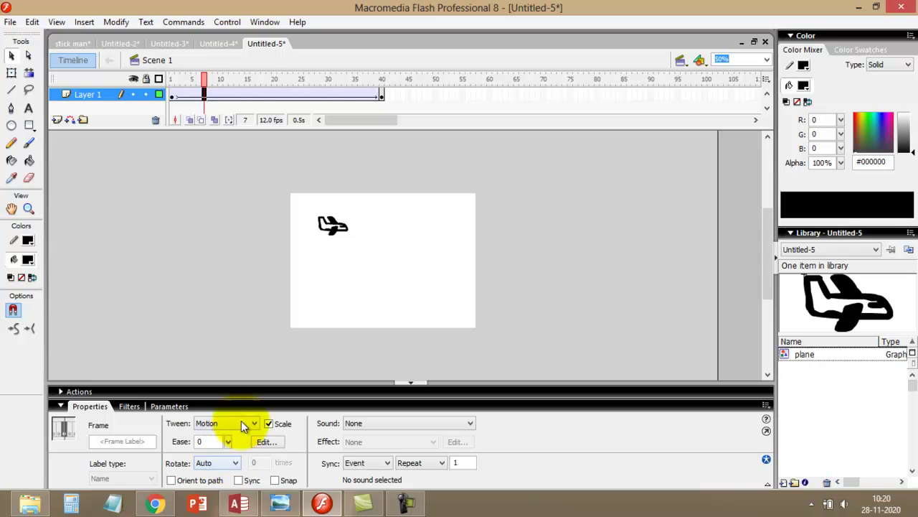
key(Return)
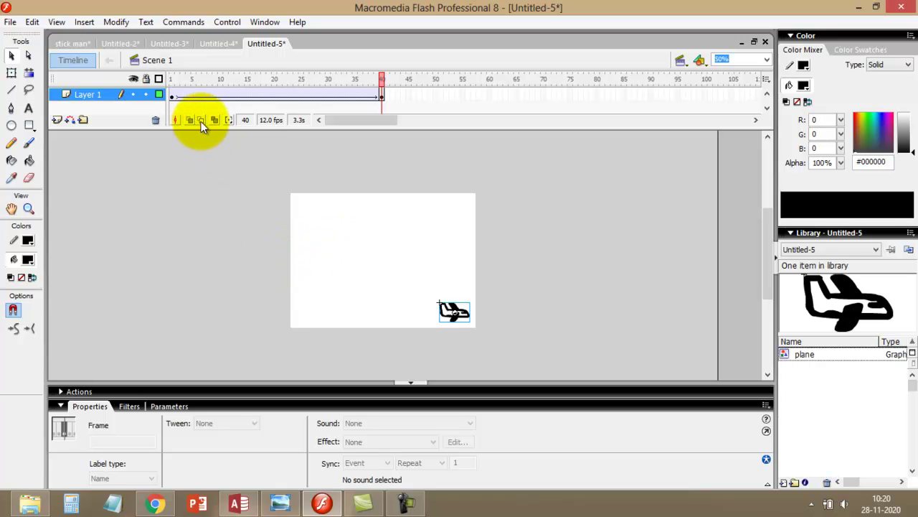
- Add a motion guide layer above Layer 1 and pencil a winding path from the plane to the stage's lower-right corner
click(173, 94)
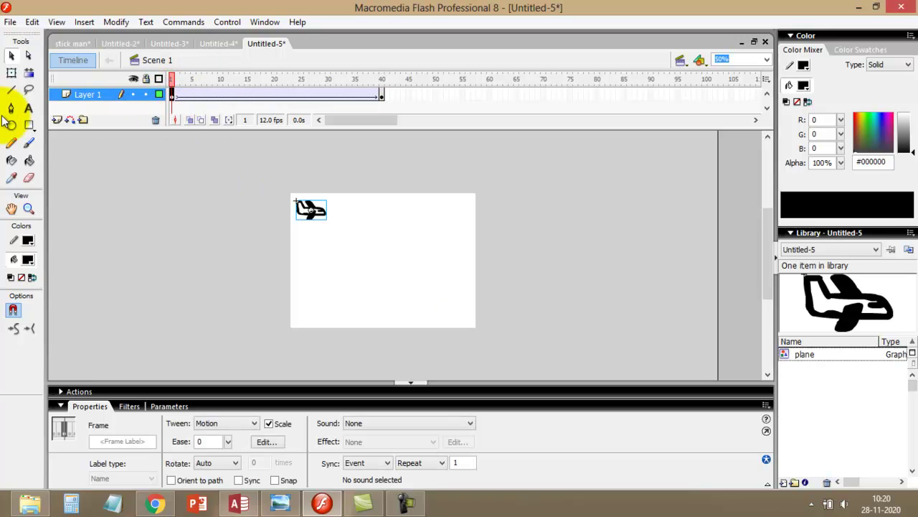
click(72, 119)
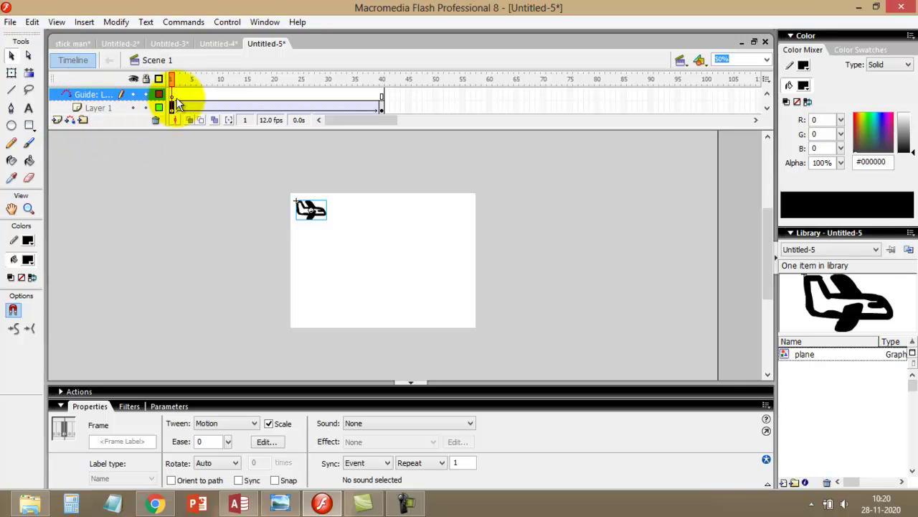
click(11, 143)
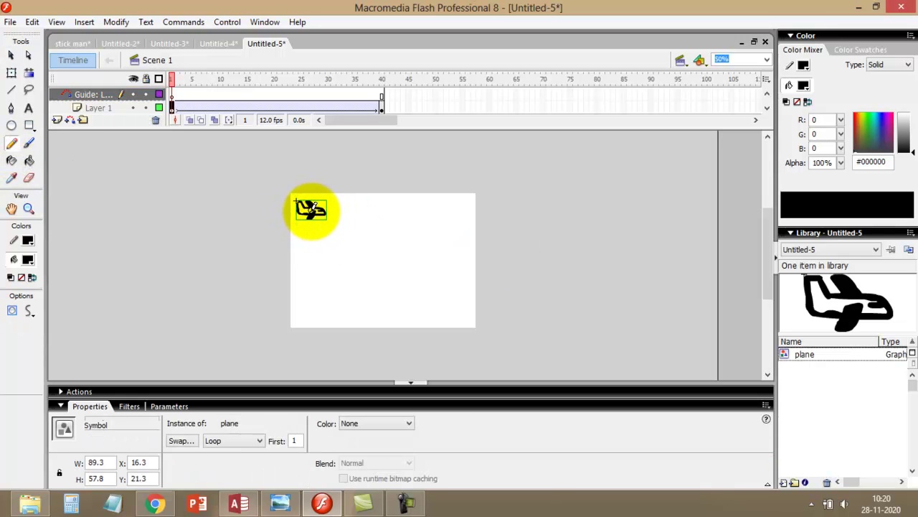
mouse_move(319, 207)
mouse_down()
mouse_move(461, 211)
mouse_move(426, 230)
mouse_move(305, 237)
mouse_move(311, 264)
mouse_move(444, 264)
mouse_move(448, 278)
mouse_move(420, 289)
mouse_move(358, 292)
mouse_move(319, 306)
mouse_move(335, 313)
mouse_move(464, 313)
mouse_up()
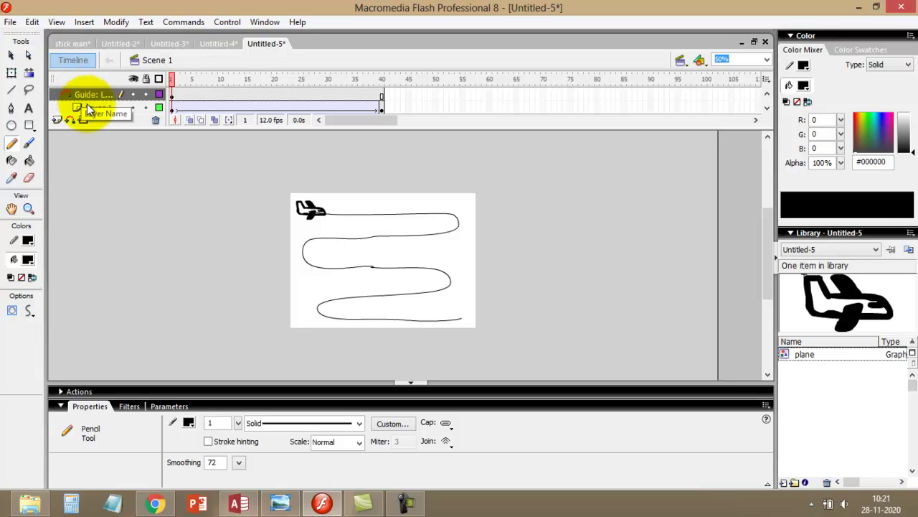
- On Layer 1 at frame 40, snap the plane's centre to the guide path's end, about X 460, Y 342
click(11, 55)
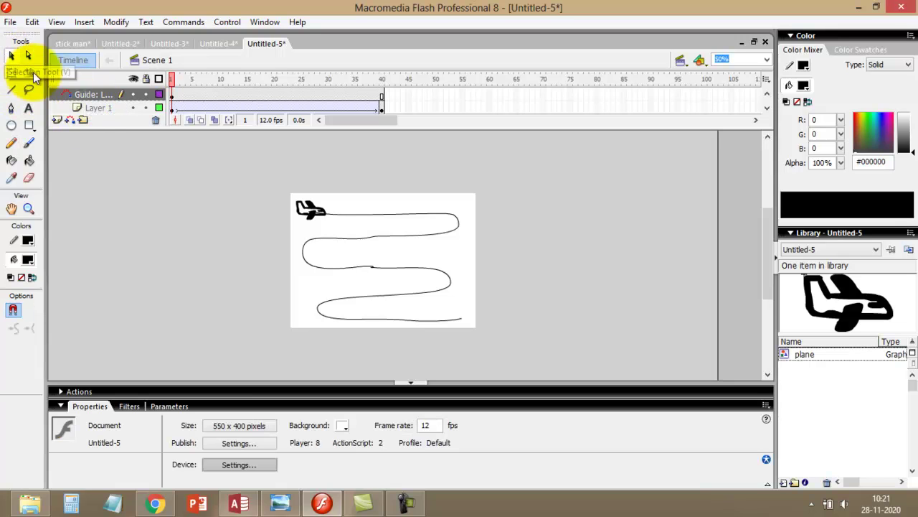
click(104, 109)
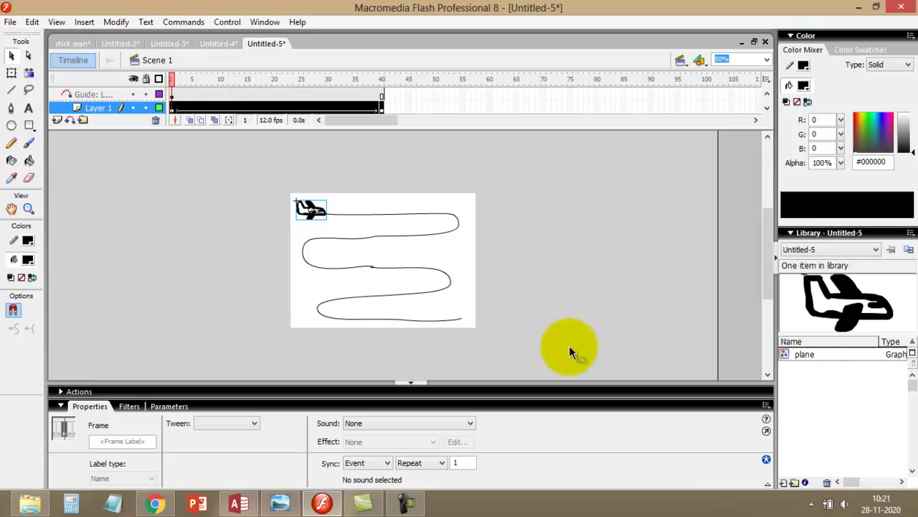
click(383, 108)
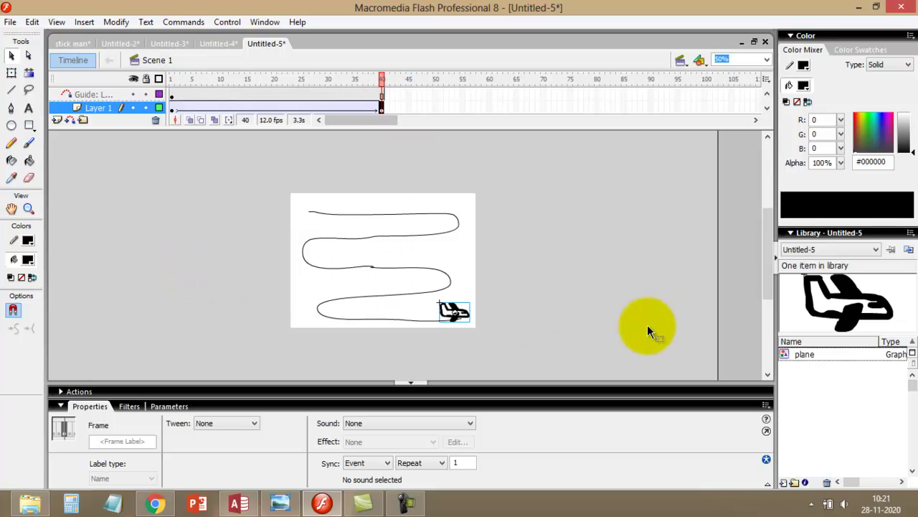
click(767, 60)
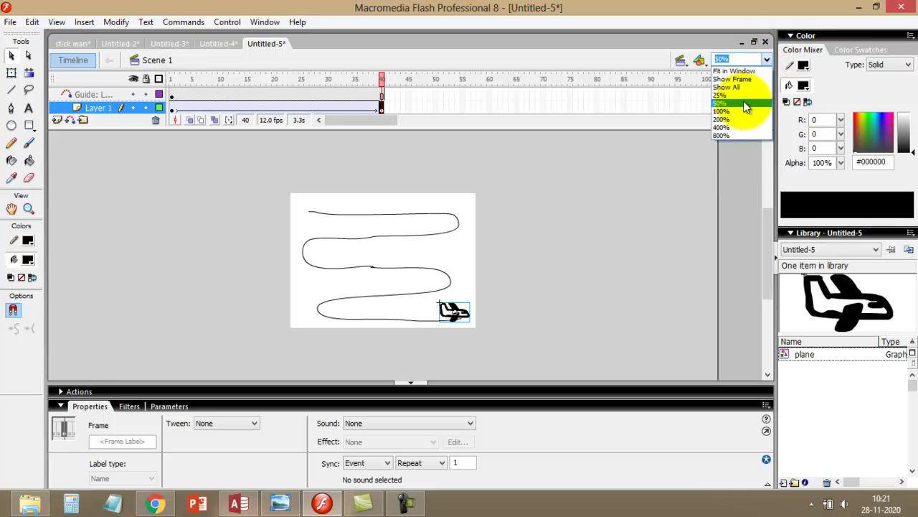
click(739, 93)
mouse_move(431, 259)
mouse_down()
mouse_move(449, 276)
mouse_move(425, 265)
mouse_up()
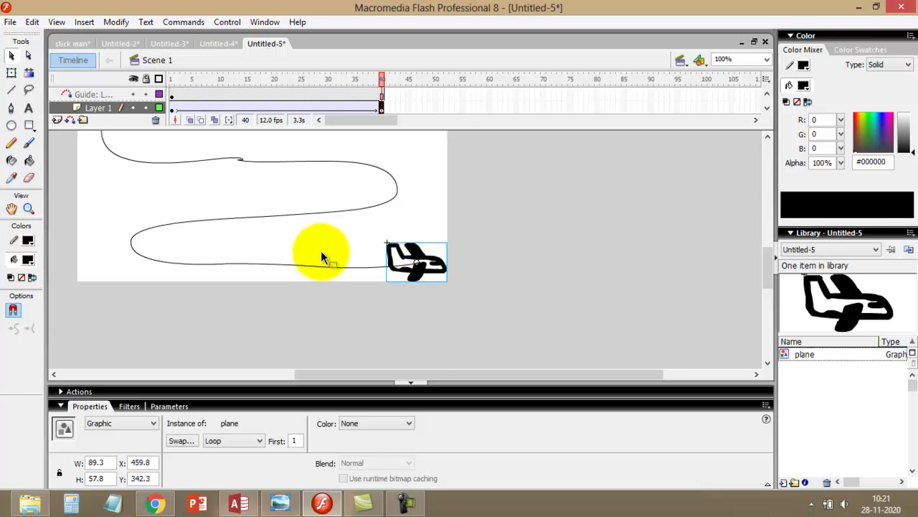
- At frame 1, snap the plane's centre to the guide path's start, about X 14, Y 18, and play the guided animation
scroll(309, 253, up, 5)
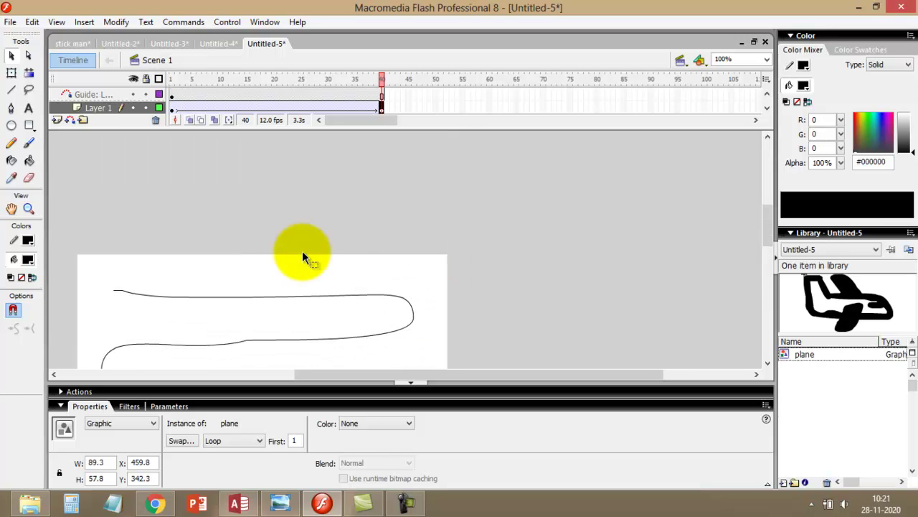
click(172, 107)
drag(107, 277, 134, 282)
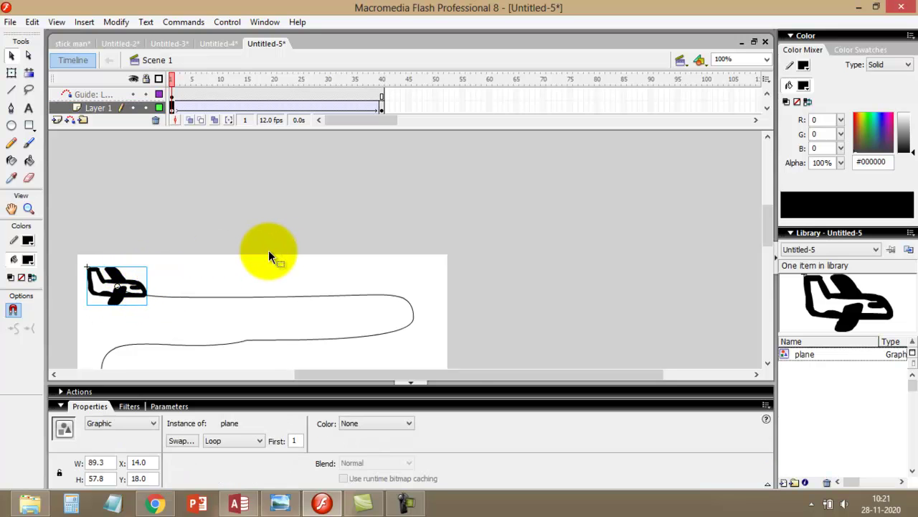
key(Return)
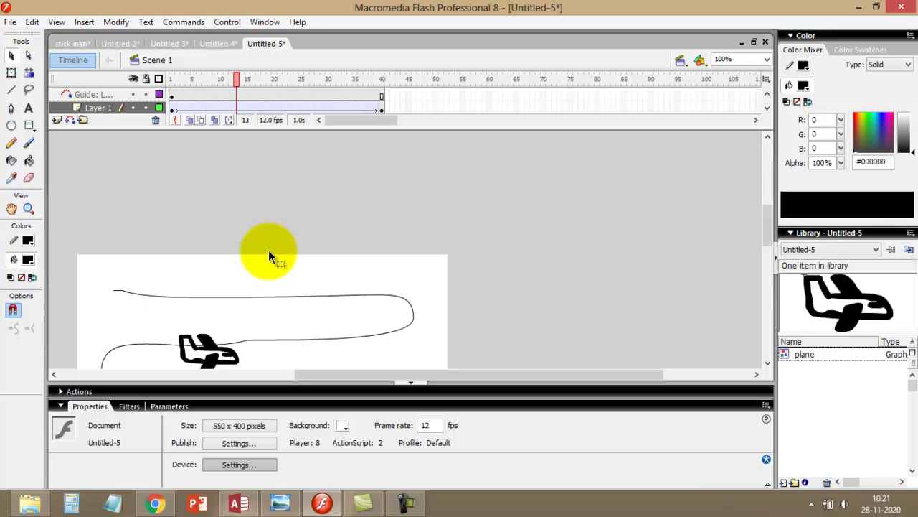
- Select Layer 1 and its guide layer alternately to examine which artwork and frames belong to each
click(98, 105)
right_click(98, 106)
click(90, 109)
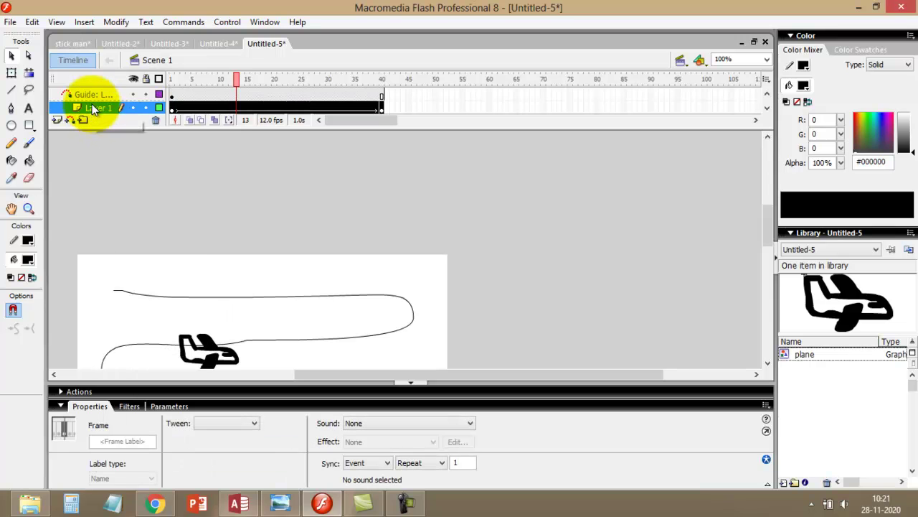
click(84, 94)
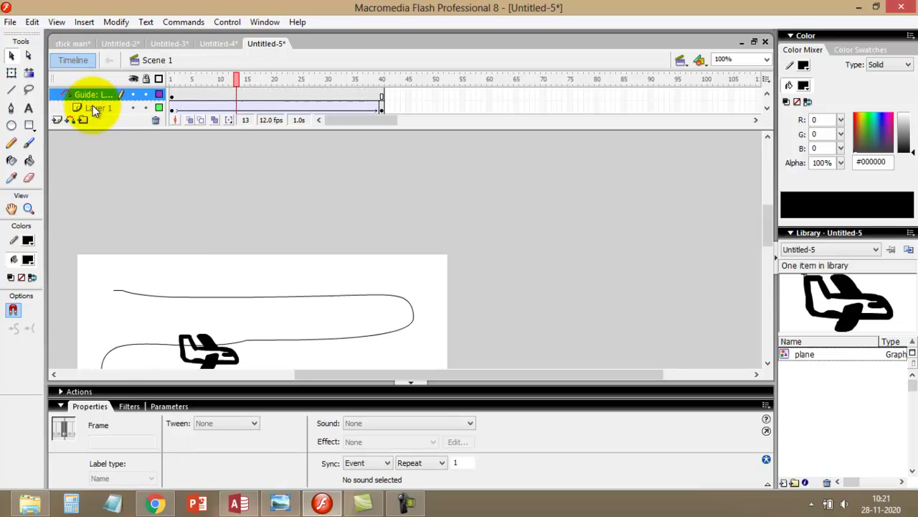
click(92, 109)
double_click(93, 107)
key(Return)
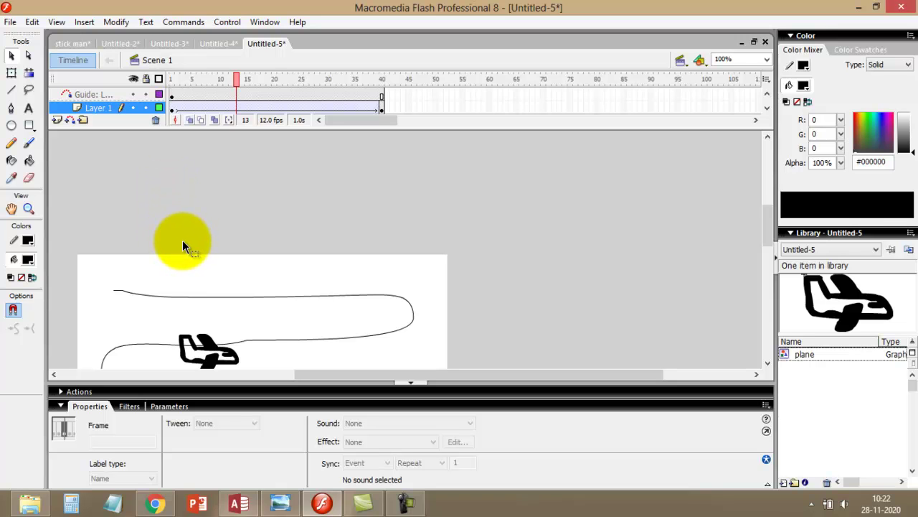
click(106, 96)
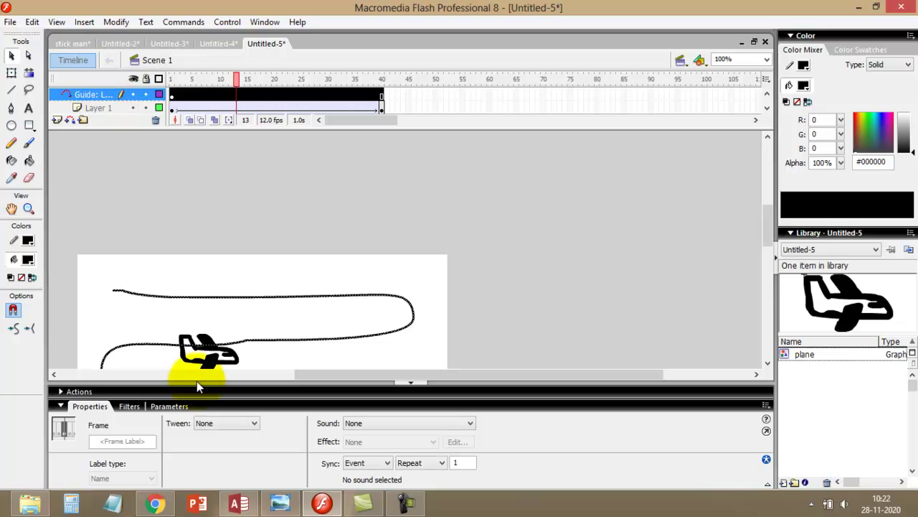
click(86, 108)
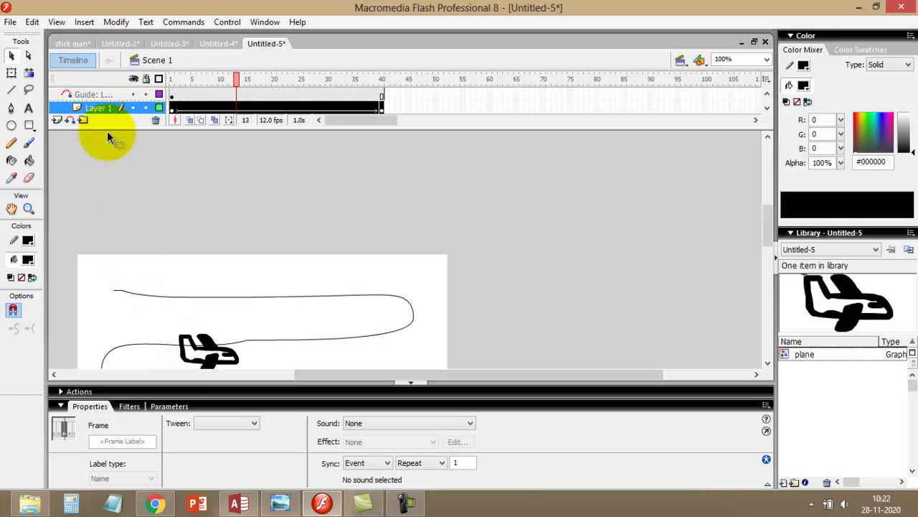
- At frame 1, snap the plane's centre onto the guide path's start at X 12, Y 25, and check its placement at frame 40
click(173, 108)
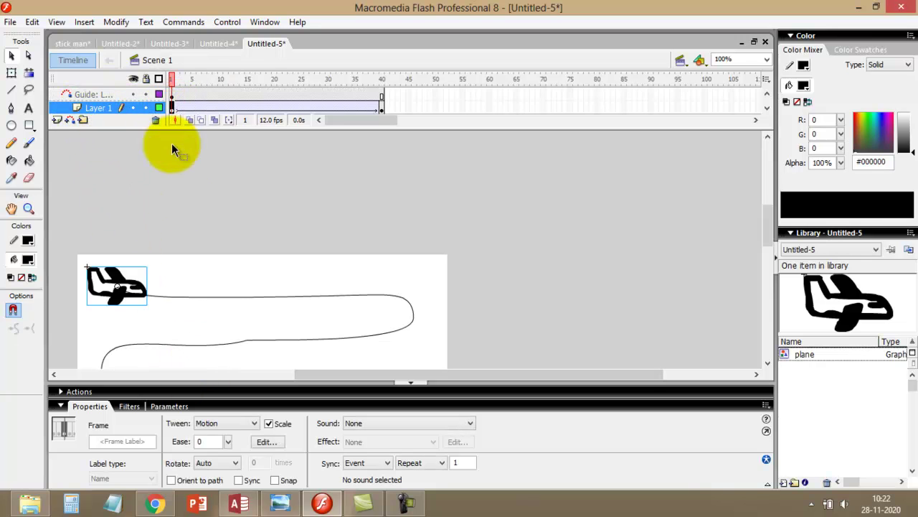
mouse_move(106, 301)
mouse_down()
mouse_move(102, 289)
mouse_move(116, 307)
mouse_move(120, 293)
mouse_move(111, 302)
mouse_move(106, 291)
mouse_move(103, 299)
mouse_up()
scroll(473, 336, down, 5)
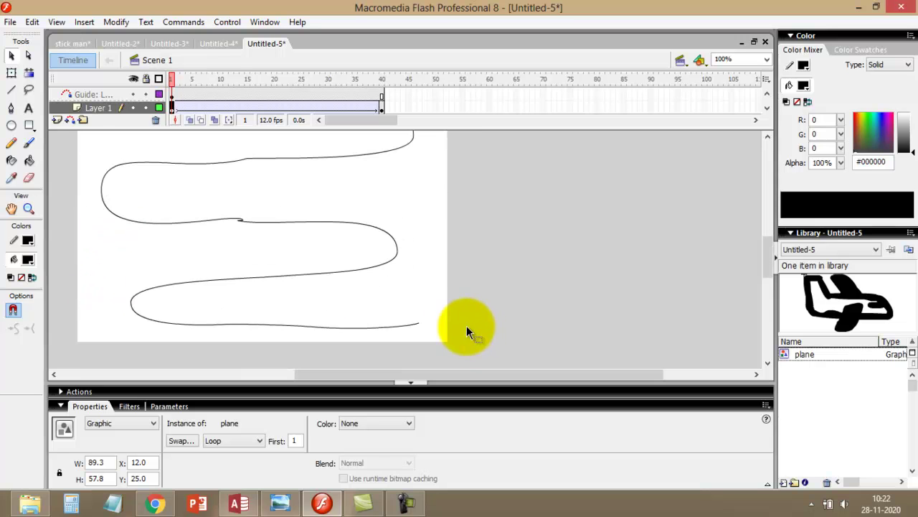
double_click(380, 107)
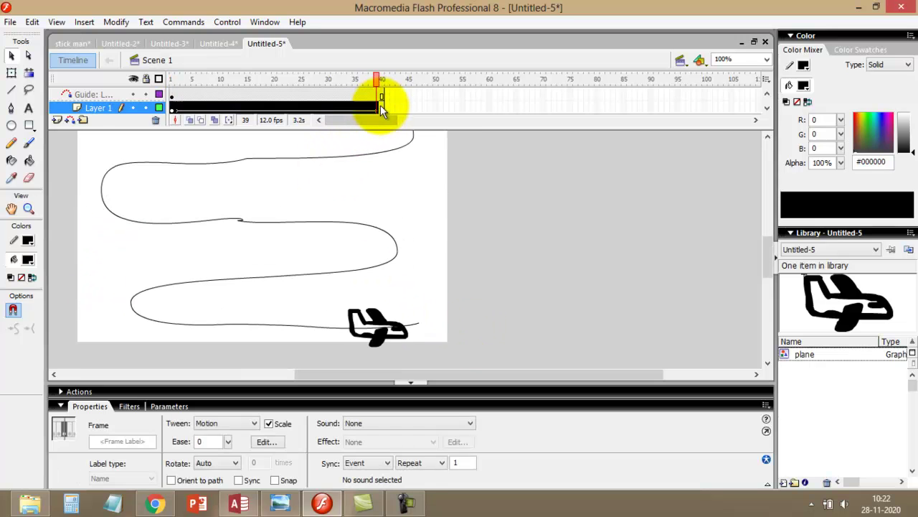
click(381, 107)
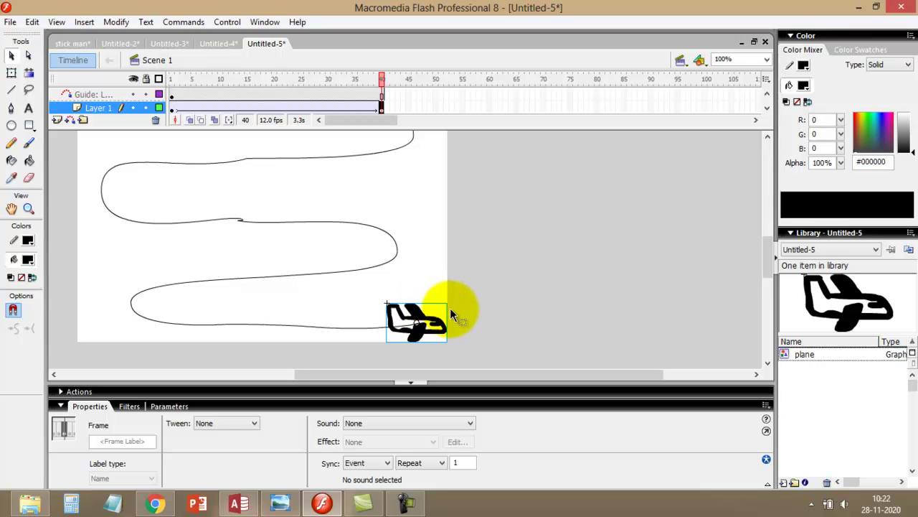
- Play the guided animation on the timeline, preview it as a test movie, and close the preview
key(Return)
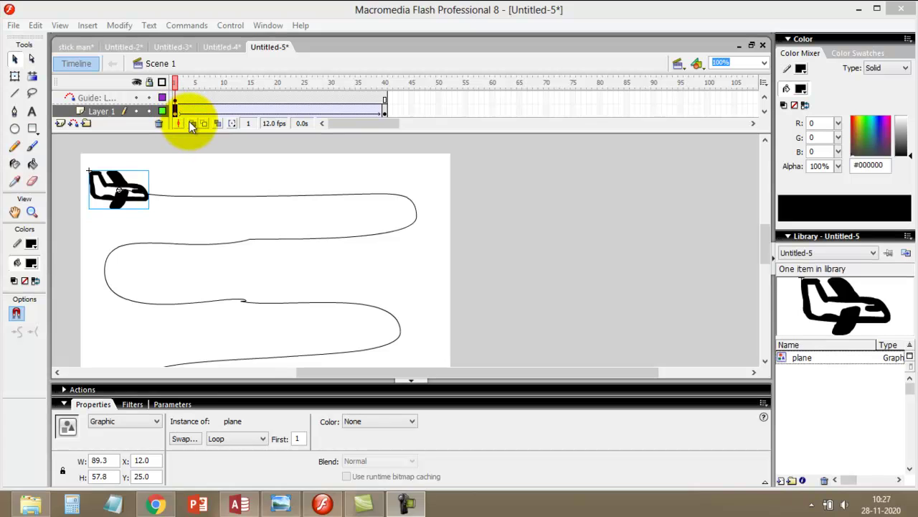
click(207, 169)
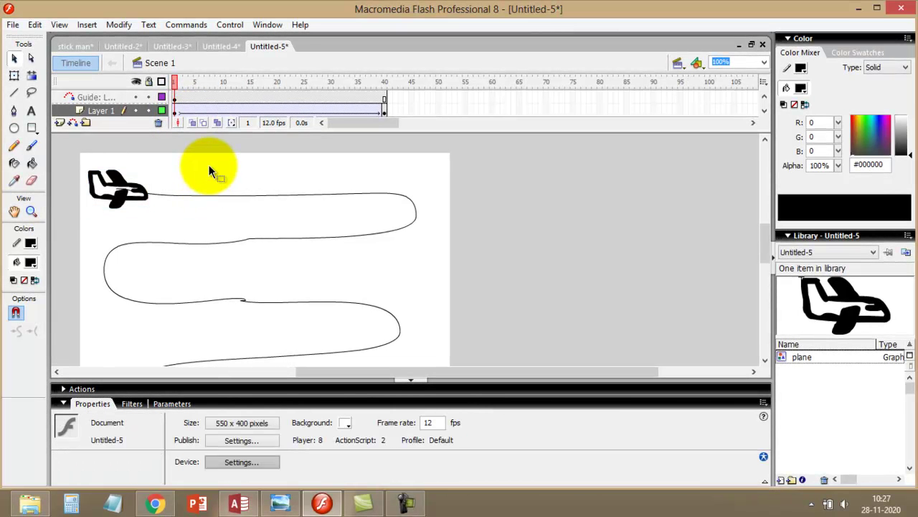
key(Return)
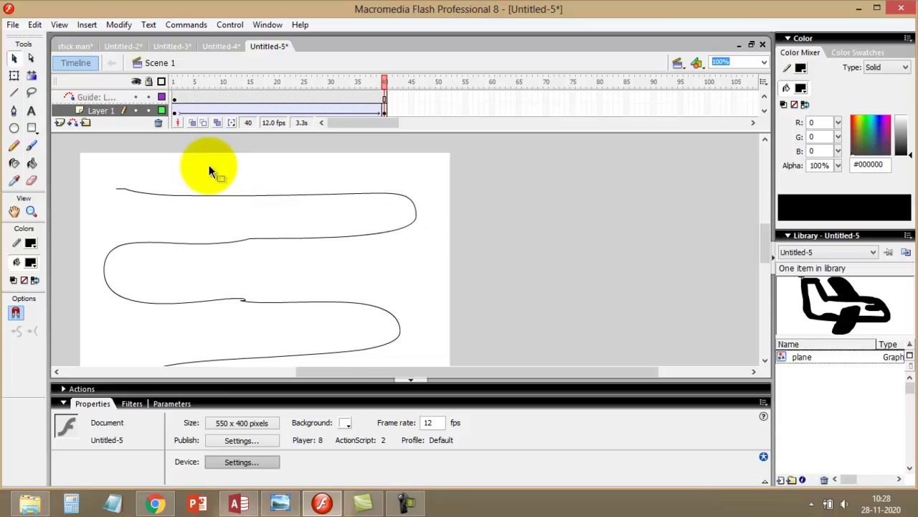
key(Return)
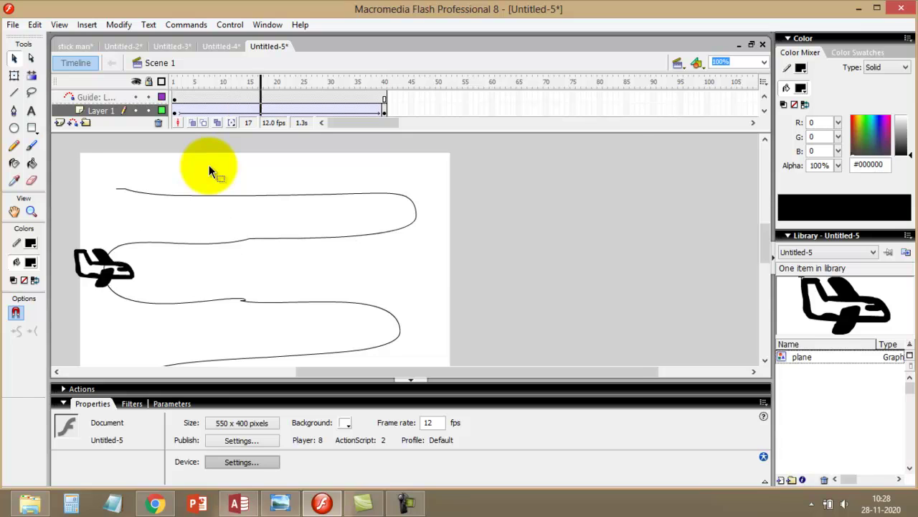
key(ctrl+Return)
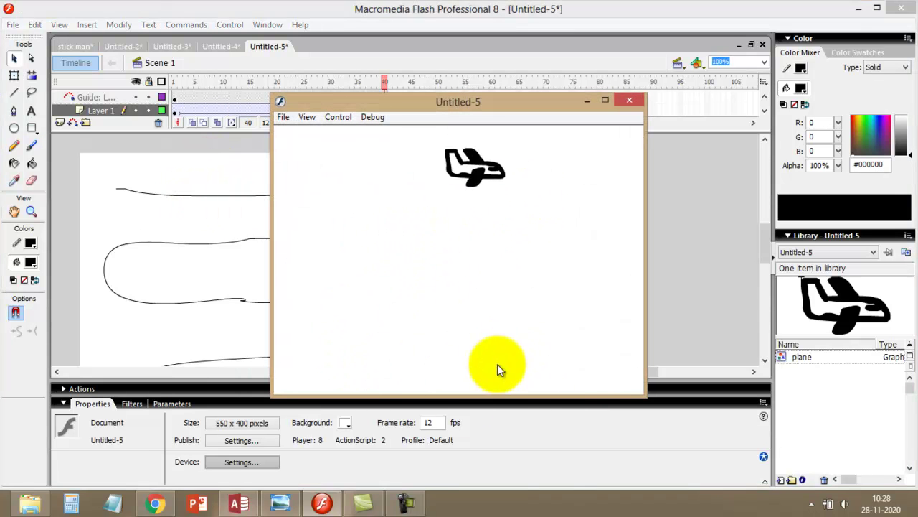
mouse_move(403, 505)
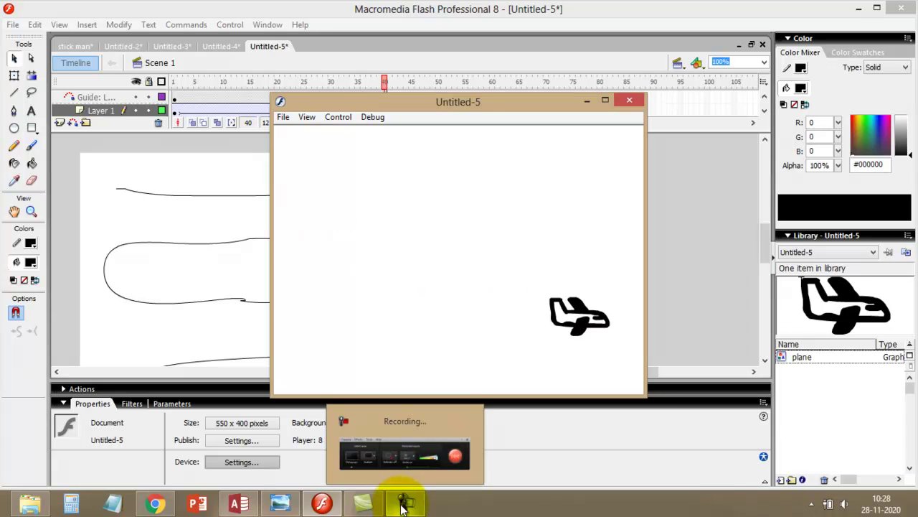
drag(453, 101, 586, 56)
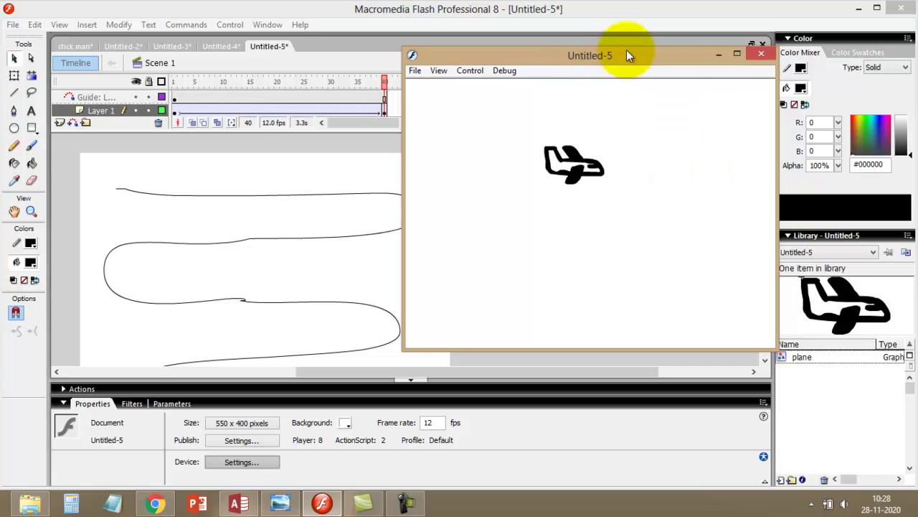
click(759, 55)
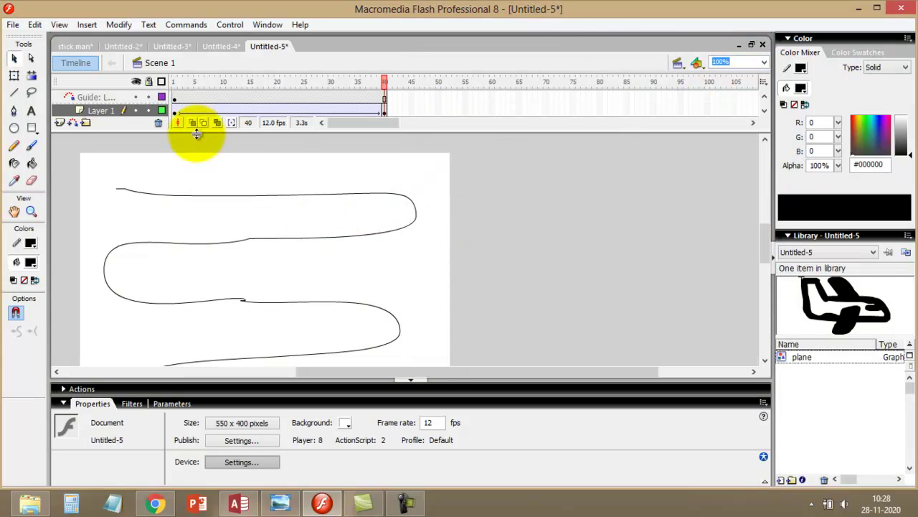
- At frame 1, fine-tune the plane's position on the guide path's start to X 12.5, Y 25 at 200% magnification
click(175, 109)
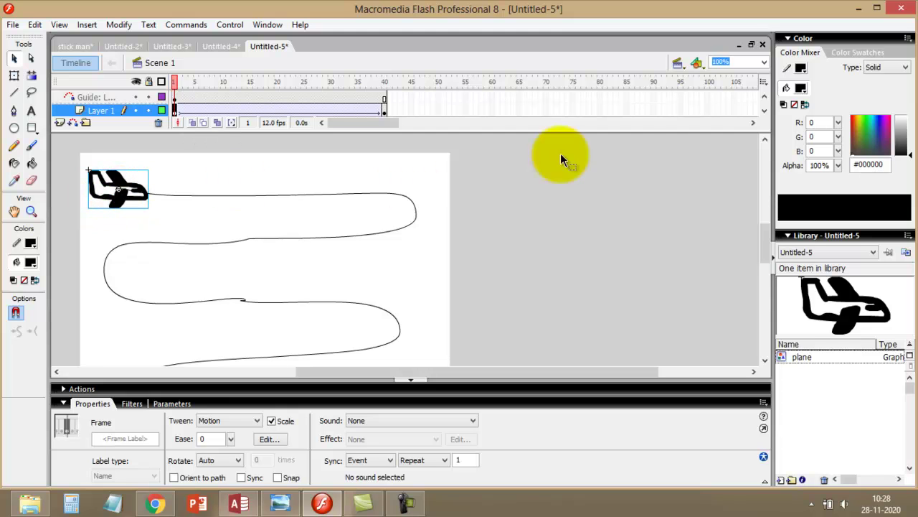
click(764, 64)
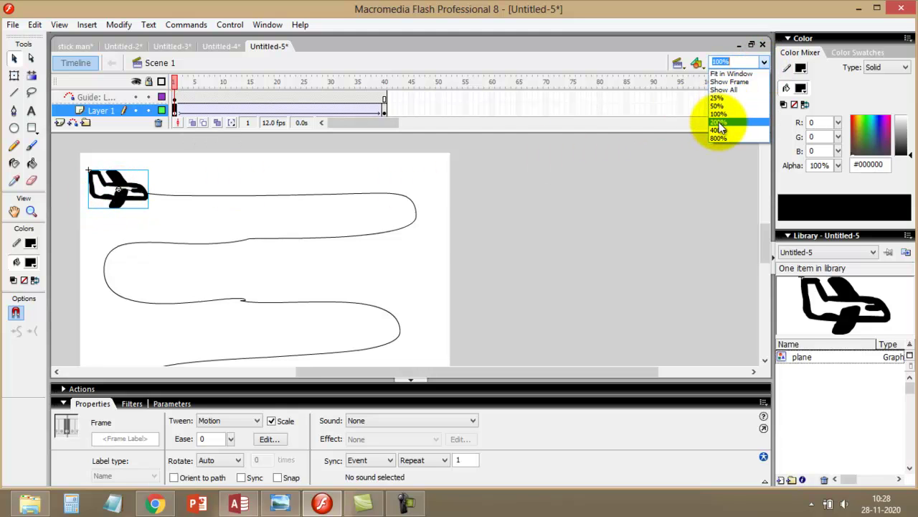
click(719, 123)
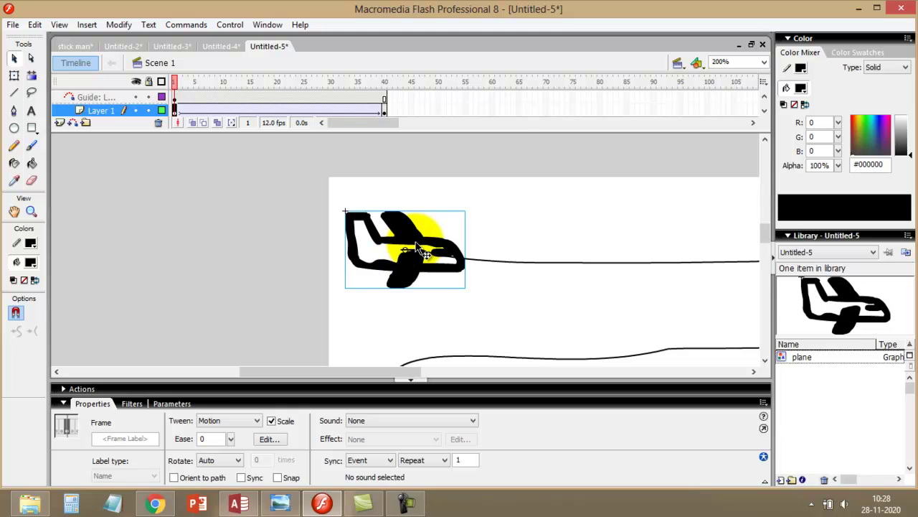
drag(412, 241, 421, 241)
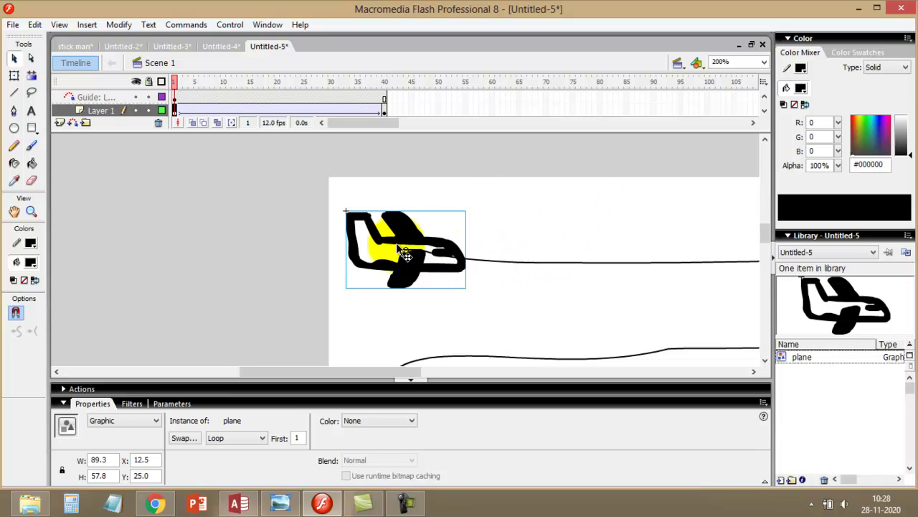
click(762, 62)
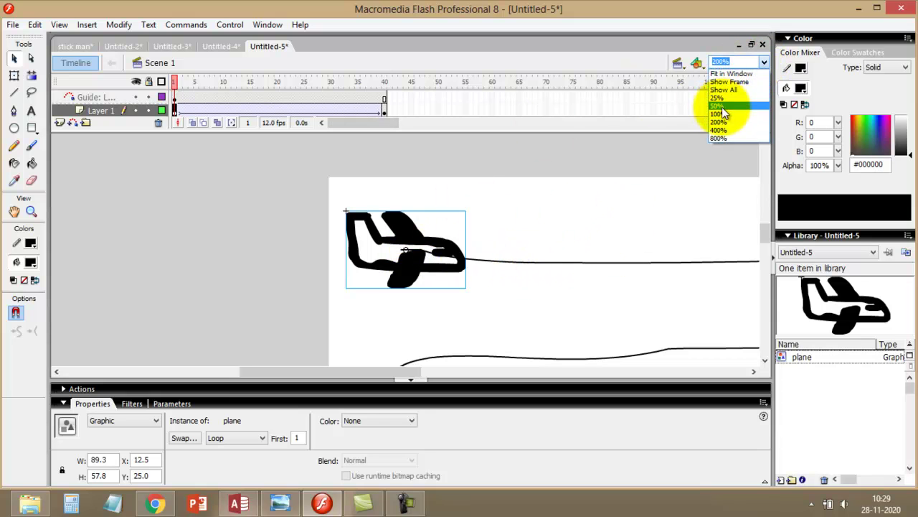
click(753, 113)
drag(488, 370, 568, 372)
mouse_move(765, 232)
mouse_down()
mouse_move(762, 250)
mouse_move(765, 232)
mouse_up()
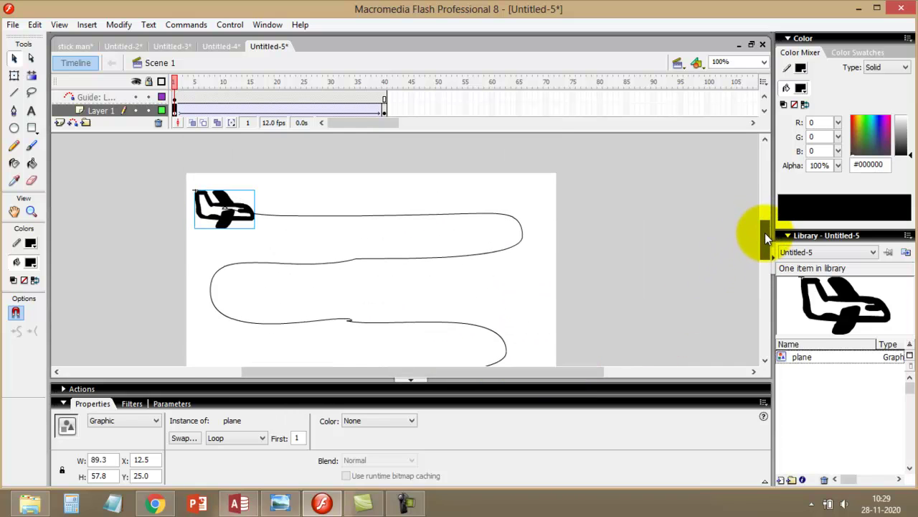
- Rename Layer 1 as plane
click(108, 115)
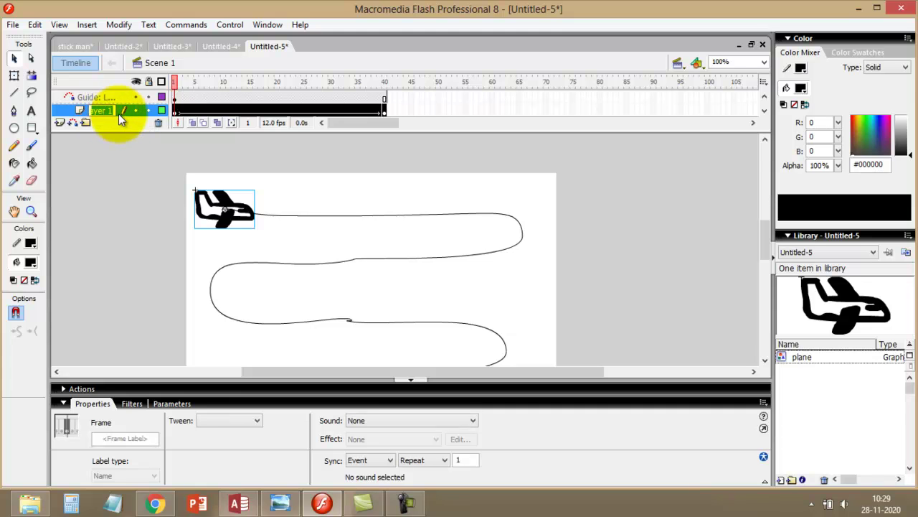
text(pla)
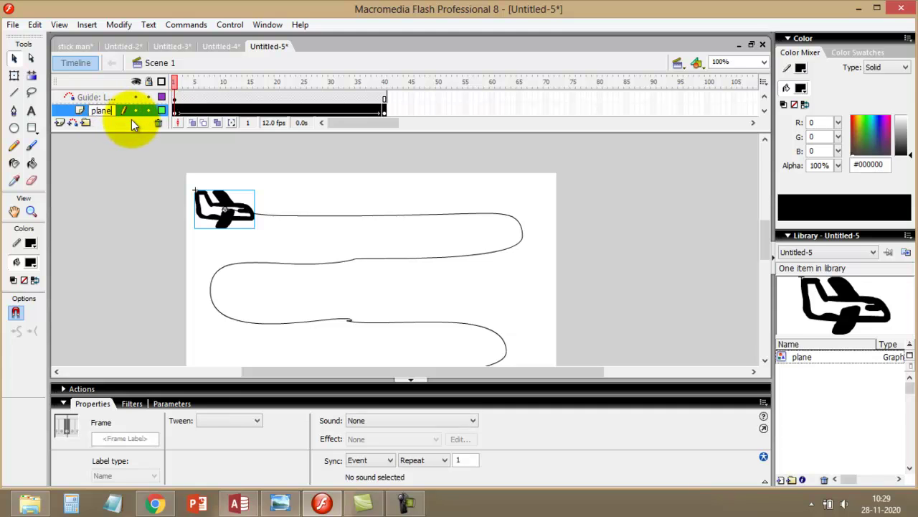
text(ne)
click(151, 195)
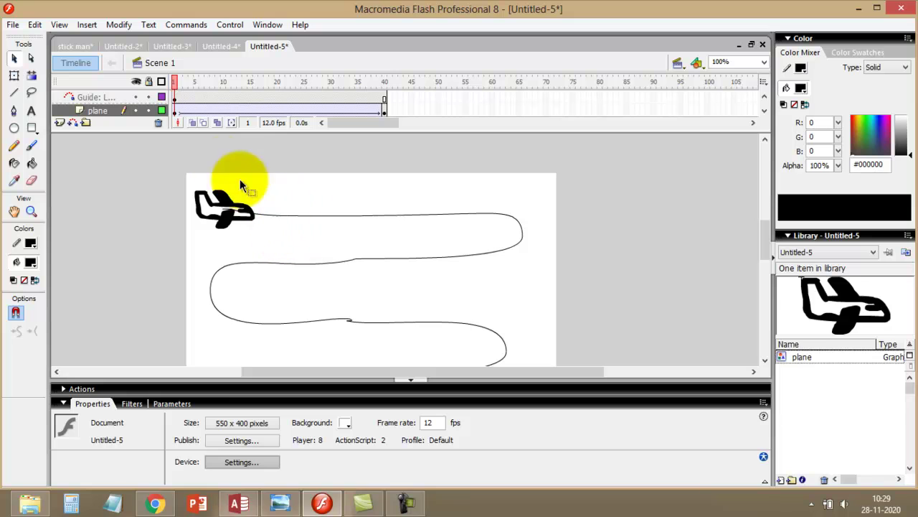
- Test the movie without path orientation, enable Orient to path for the plane layer's frame 1 tween, and test it again
click(176, 111)
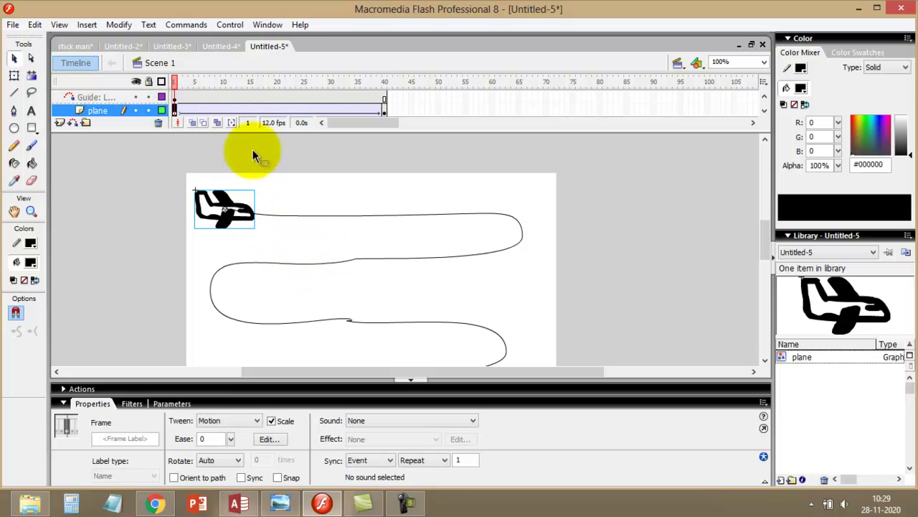
drag(259, 131, 259, 142)
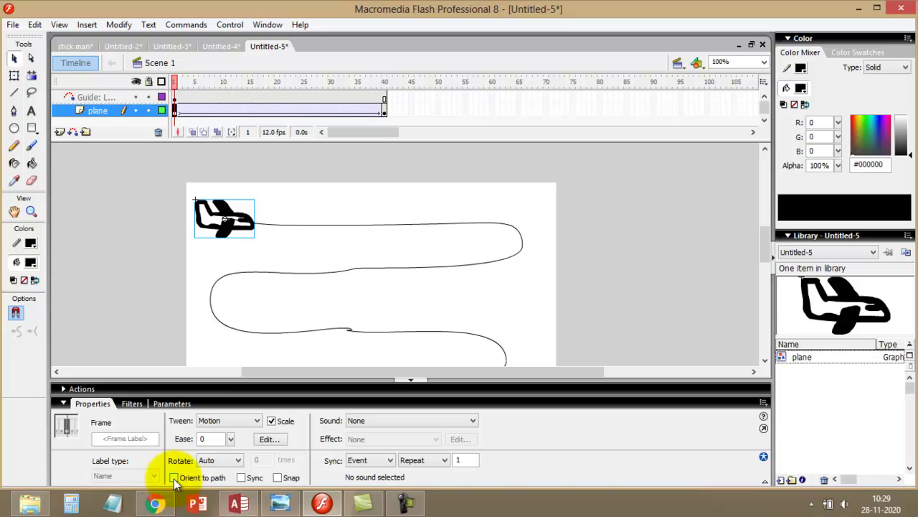
key(ctrl+Return)
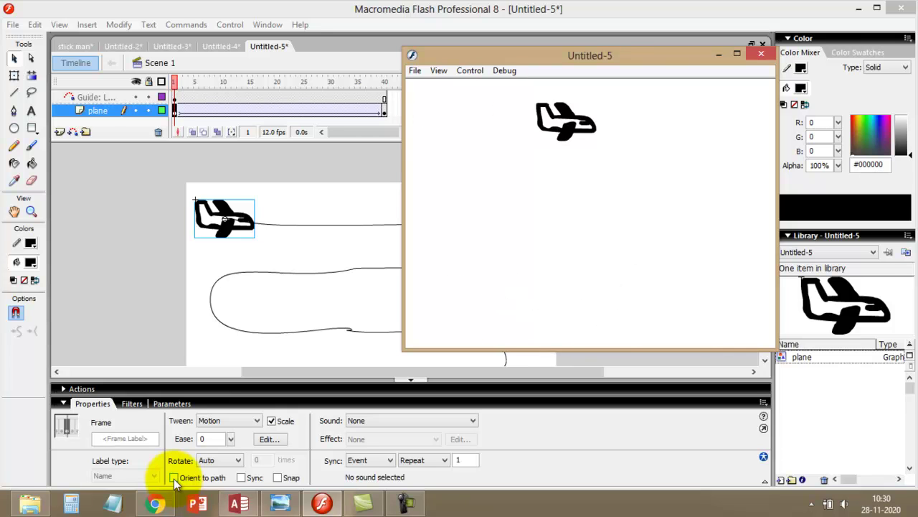
click(761, 54)
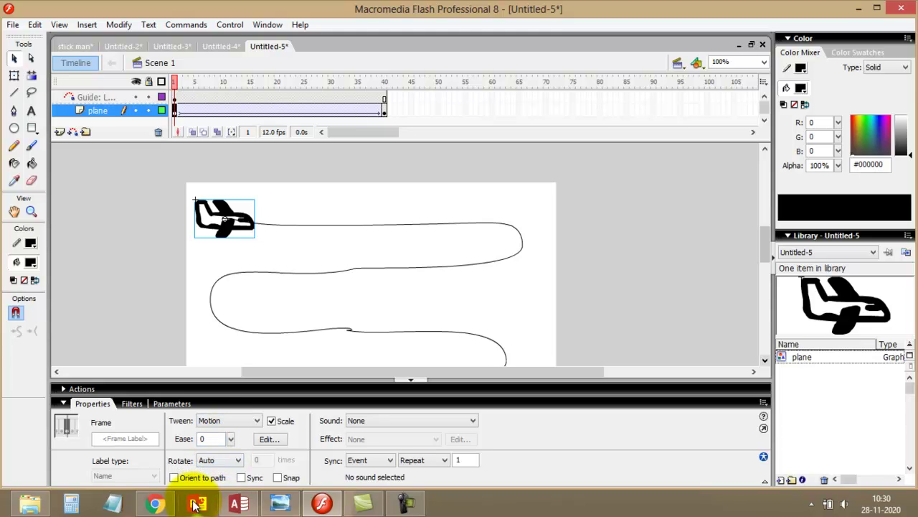
click(174, 477)
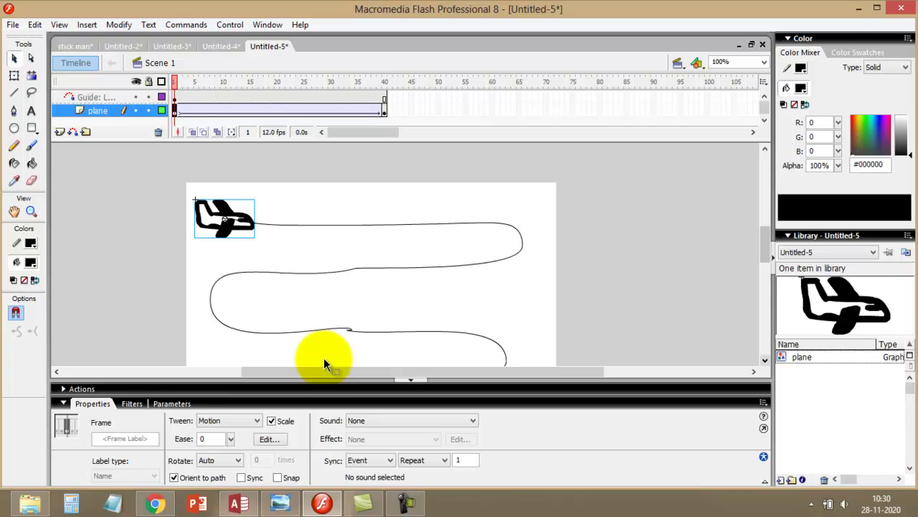
key(ctrl+Return)
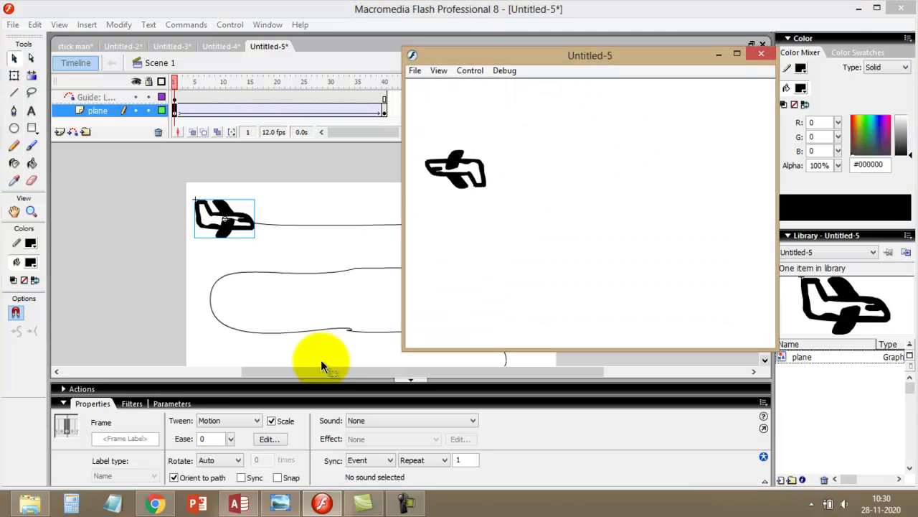